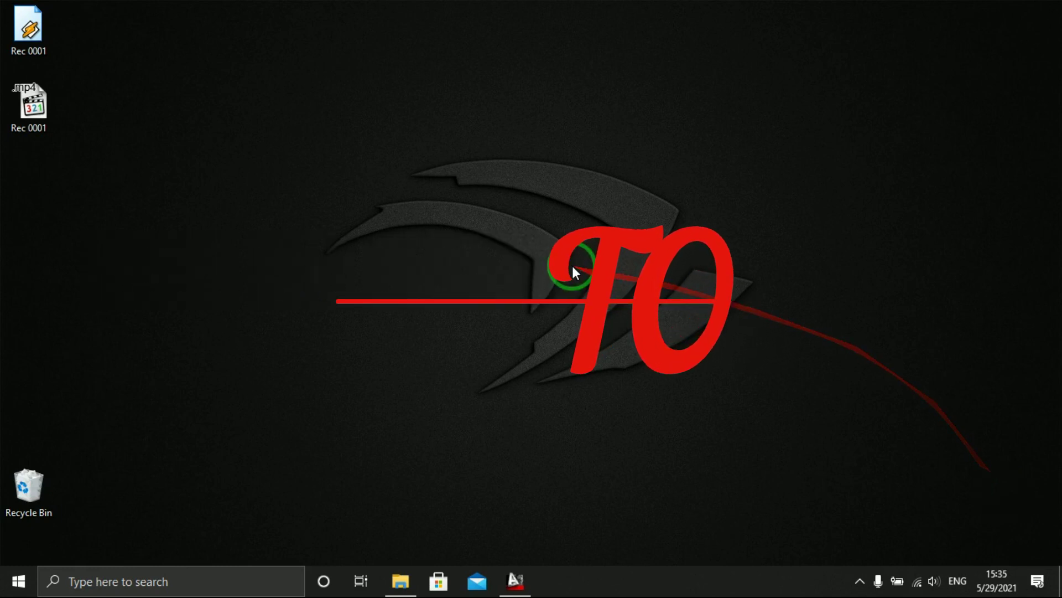
Refresh the desktop several times from its right-click menu.
right_click(572, 265)
left_click(633, 311)
right_click(557, 275)
left_click(580, 318)
right_click(511, 255)
left_click(549, 294)
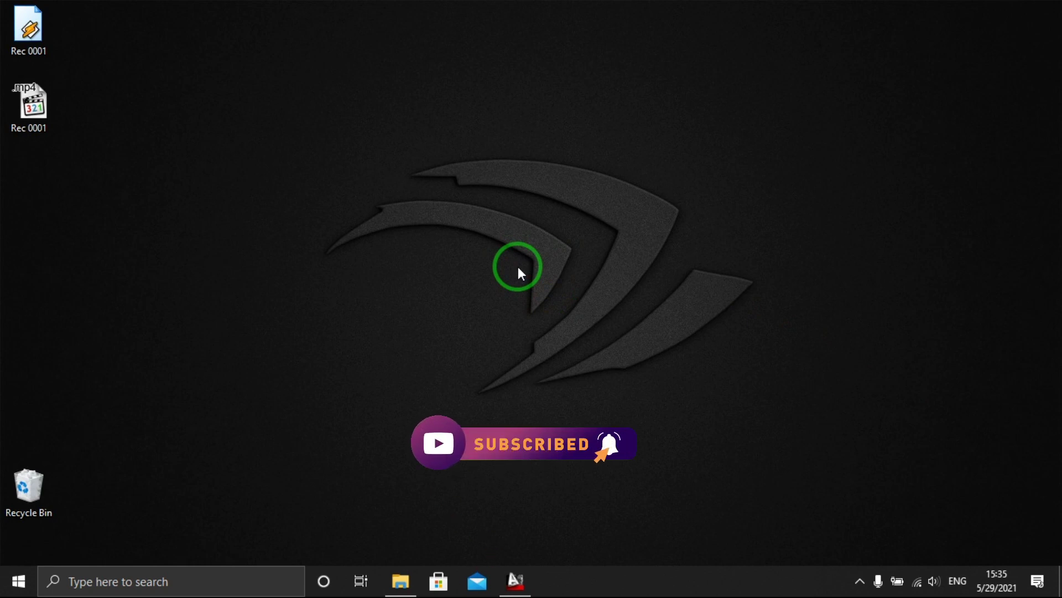
right_click(519, 268)
left_click(565, 309)
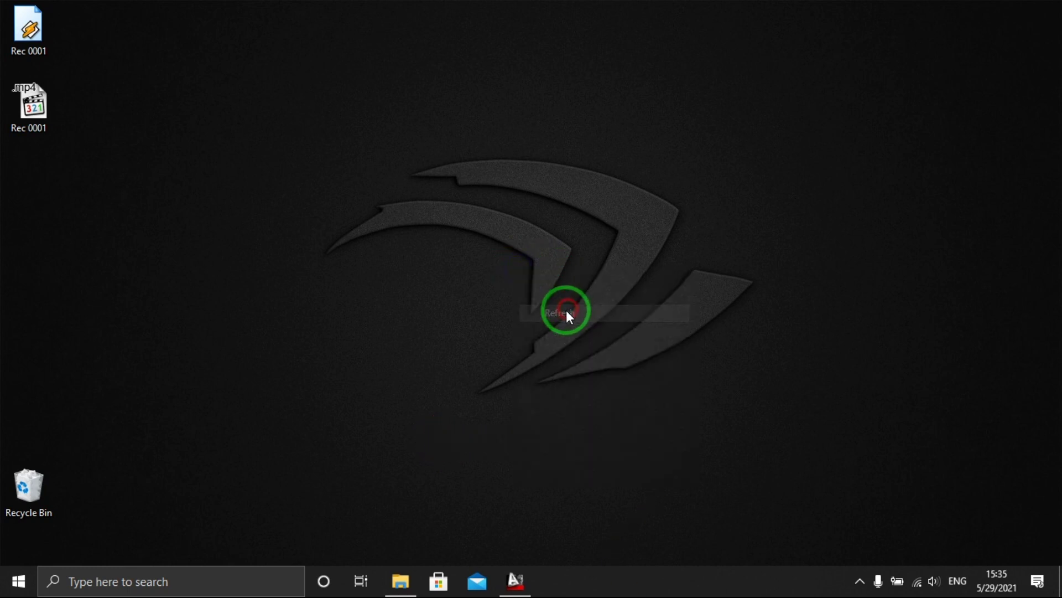
Set the point style to circled X at 0.5 absolute units.
left_click(514, 580)
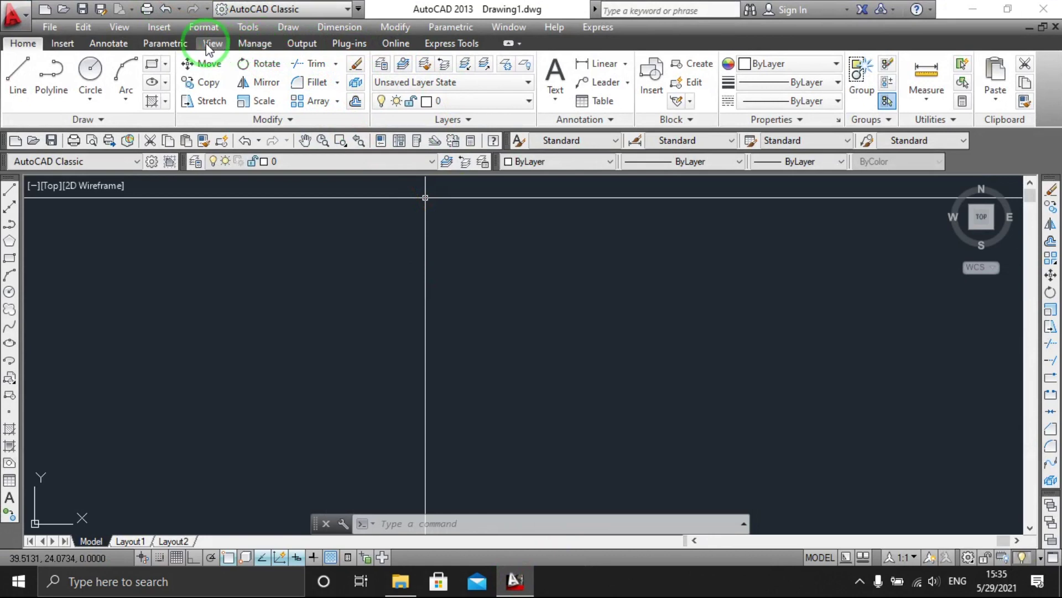
left_click(223, 26)
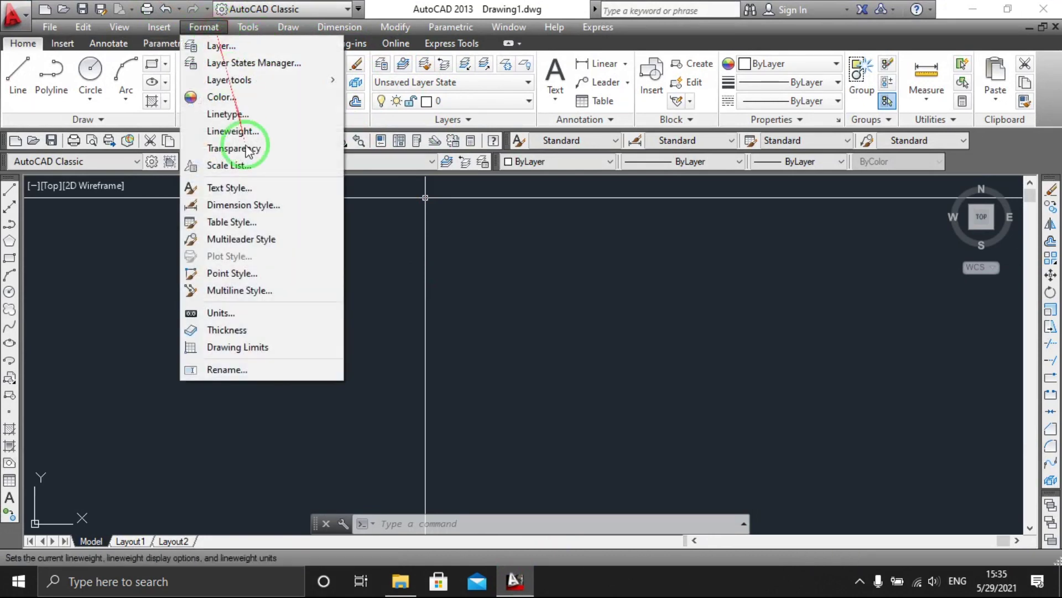
left_click(257, 277)
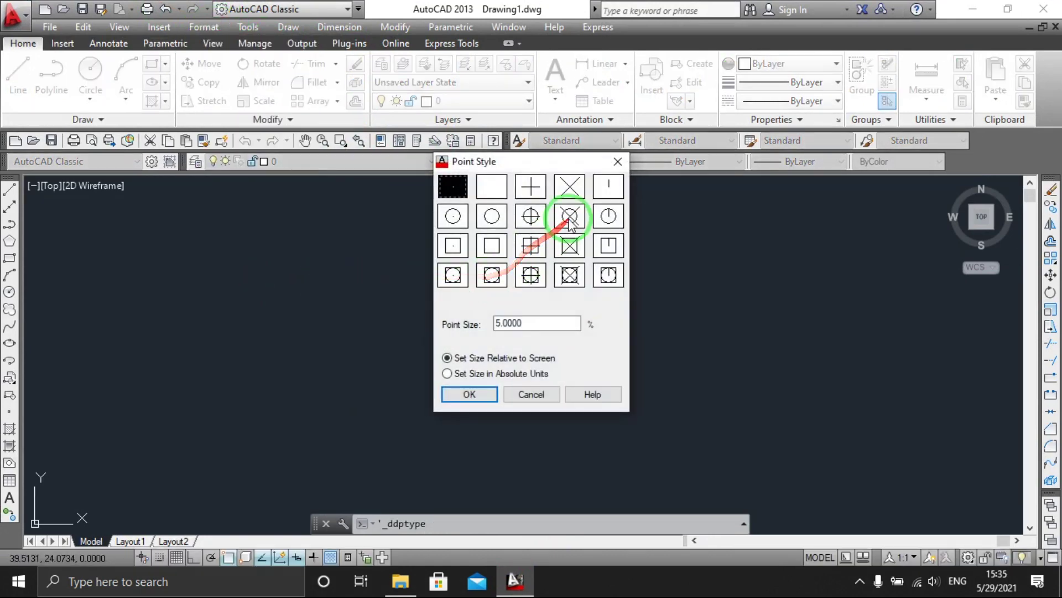
type(".5")
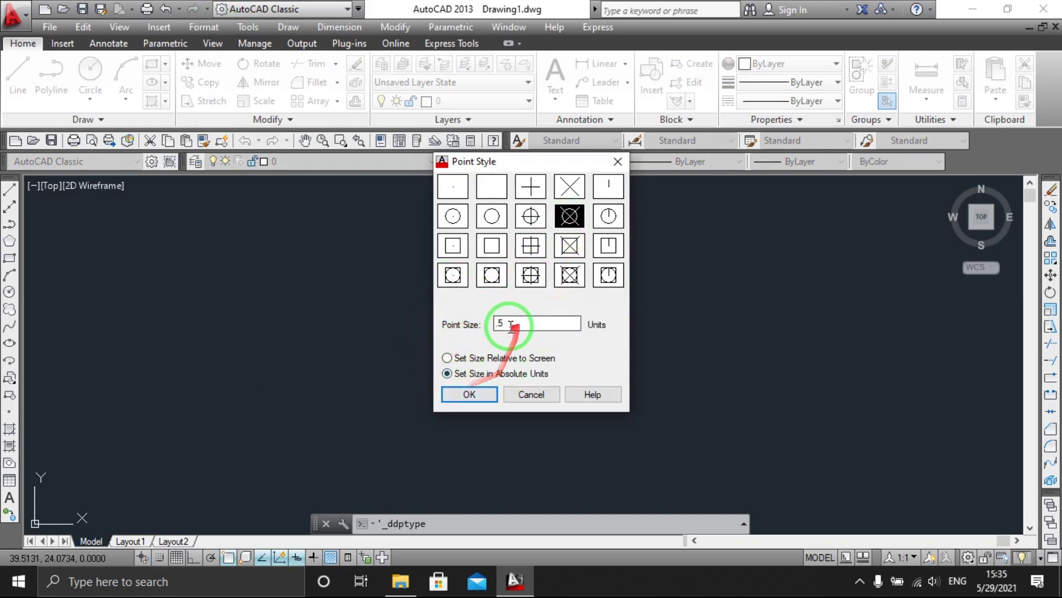
left_click(492, 399)
Place a single point in the drawing.
type("O")
key("Return")
left_click(415, 336)
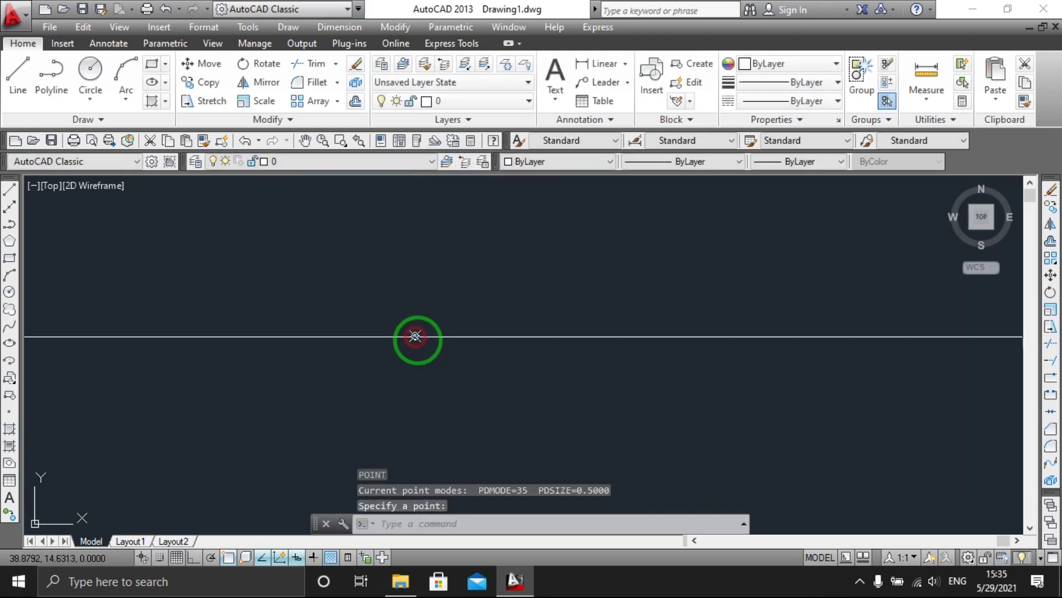
Zoom in and copy the point once to a spot below it.
middle_click(421, 335)
middle_click(422, 335)
scroll(498, 348, "down", 2)
scroll(406, 338, "down", 1)
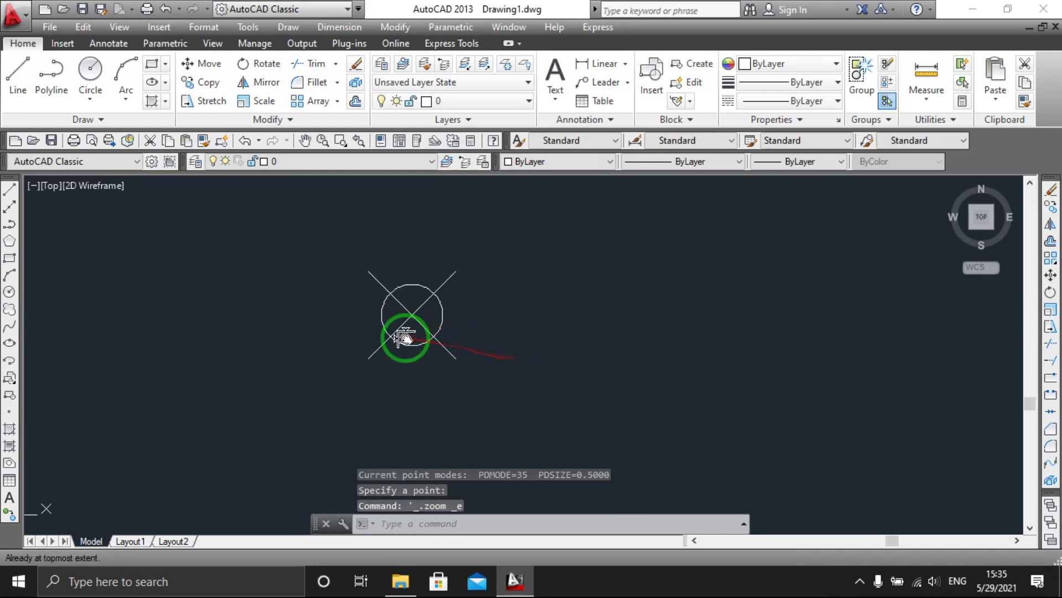
left_click(425, 334)
type("C")
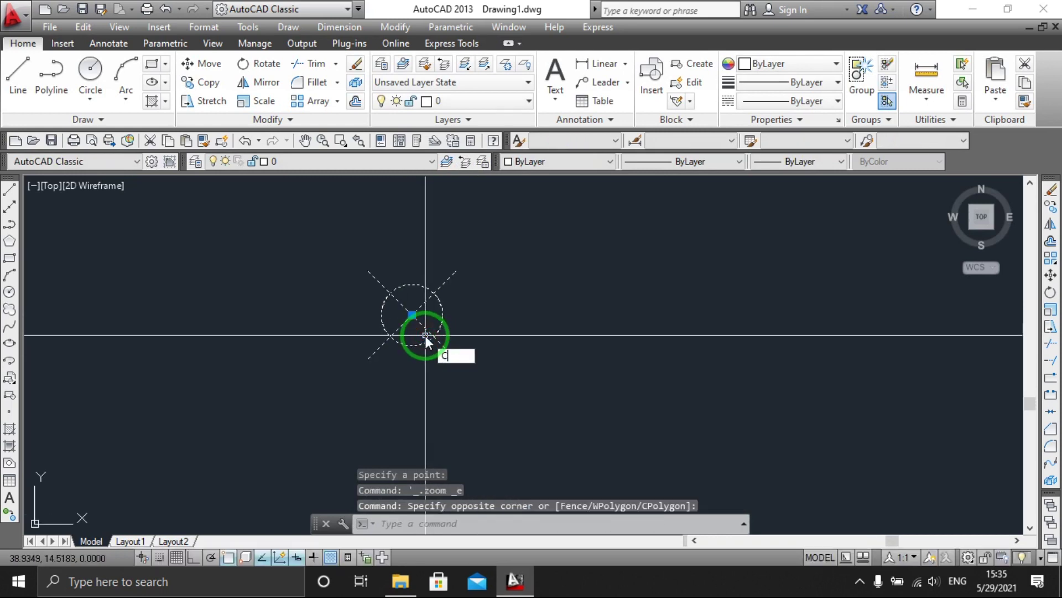
type("O")
key("Return")
left_click(412, 315)
scroll(397, 307, "down", 1)
scroll(411, 400, "down", 1)
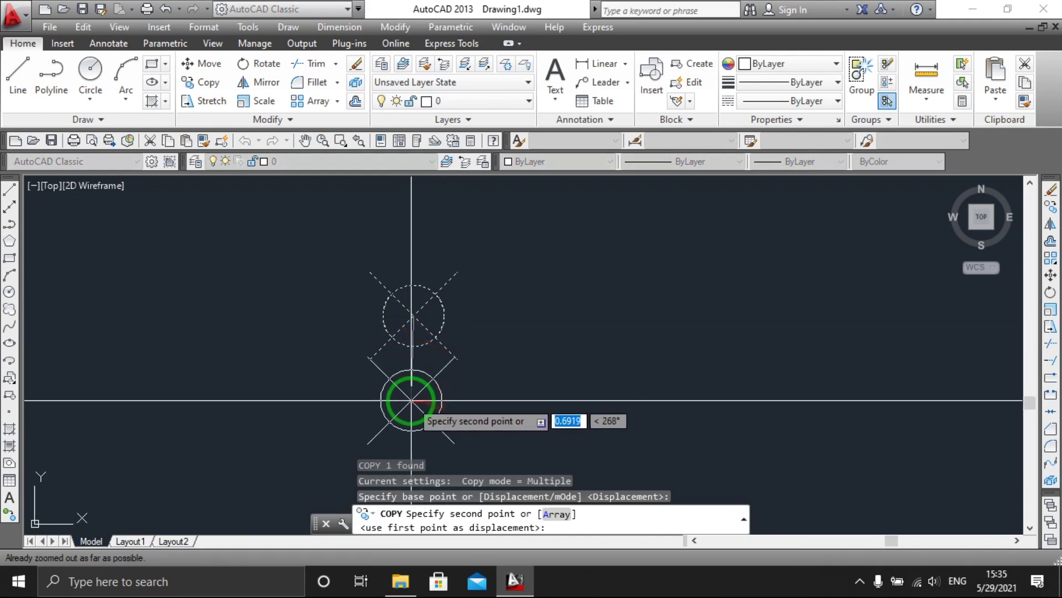
left_click(411, 400)
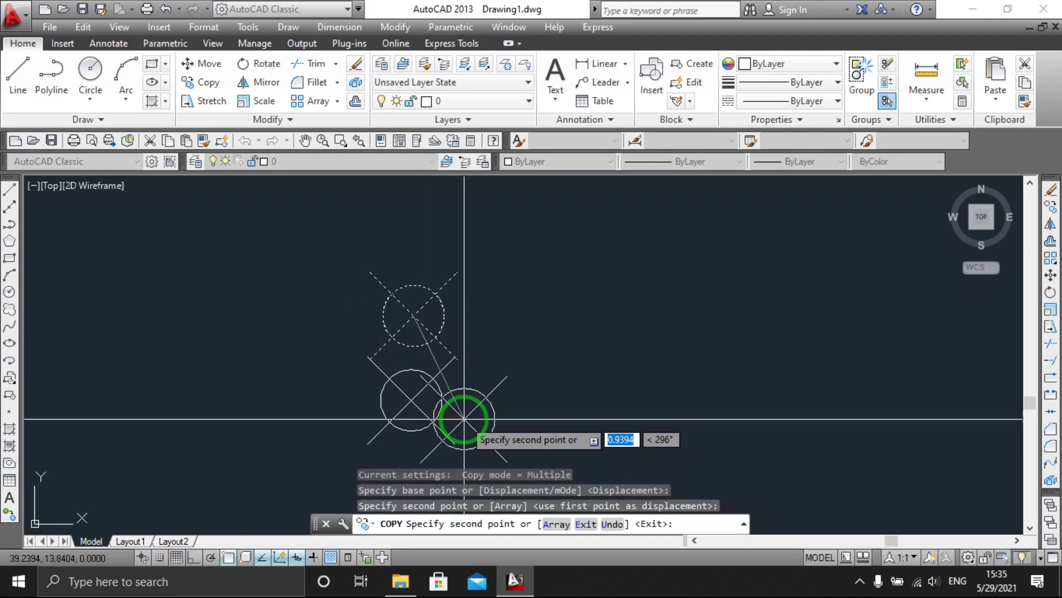
key("Escape")
Delete the unwanted point copy and regenerate the display with RE.
left_click(388, 426)
key("Return")
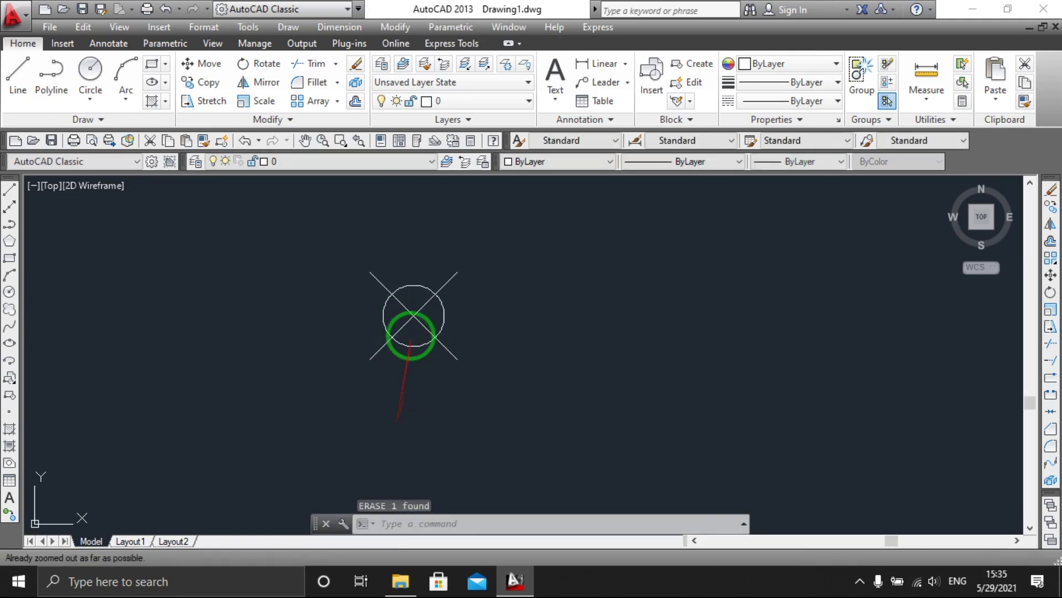
type("re")
key("Return")
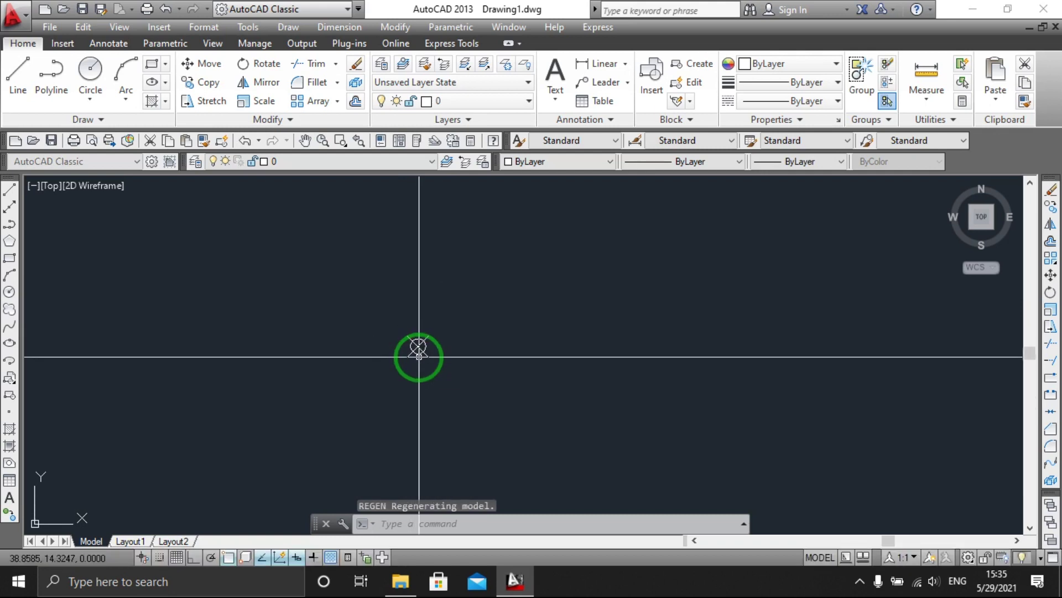
scroll(419, 352, "down", 1)
scroll(420, 355, "down", 1)
scroll(426, 367, "up", 2)
scroll(380, 339, "up", 2)
Copy the point to about two dozen scattered locations in a cluster.
left_click(397, 272)
type("co")
key("Return")
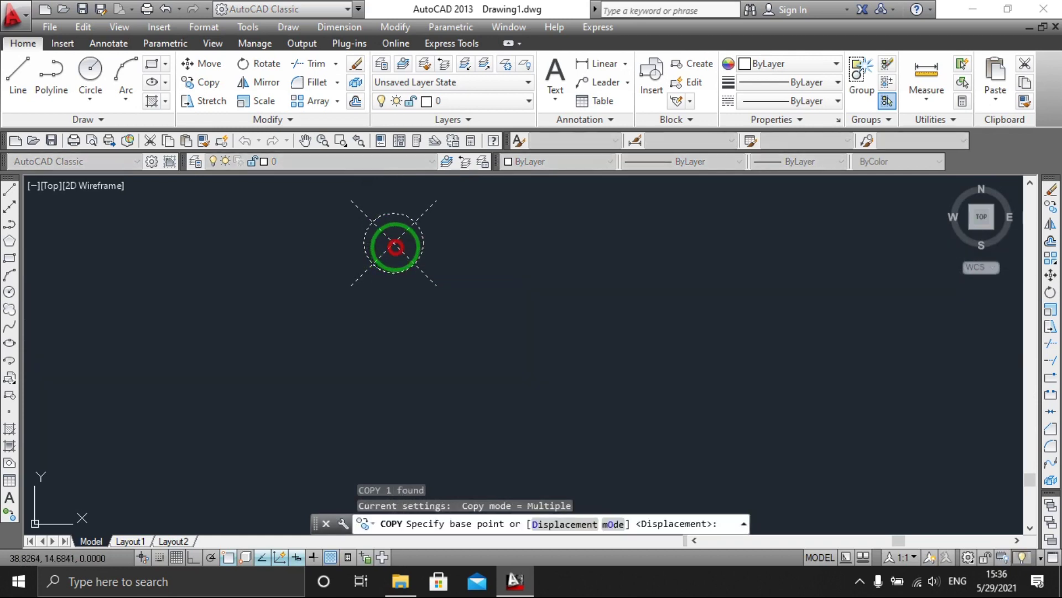
left_click(395, 244)
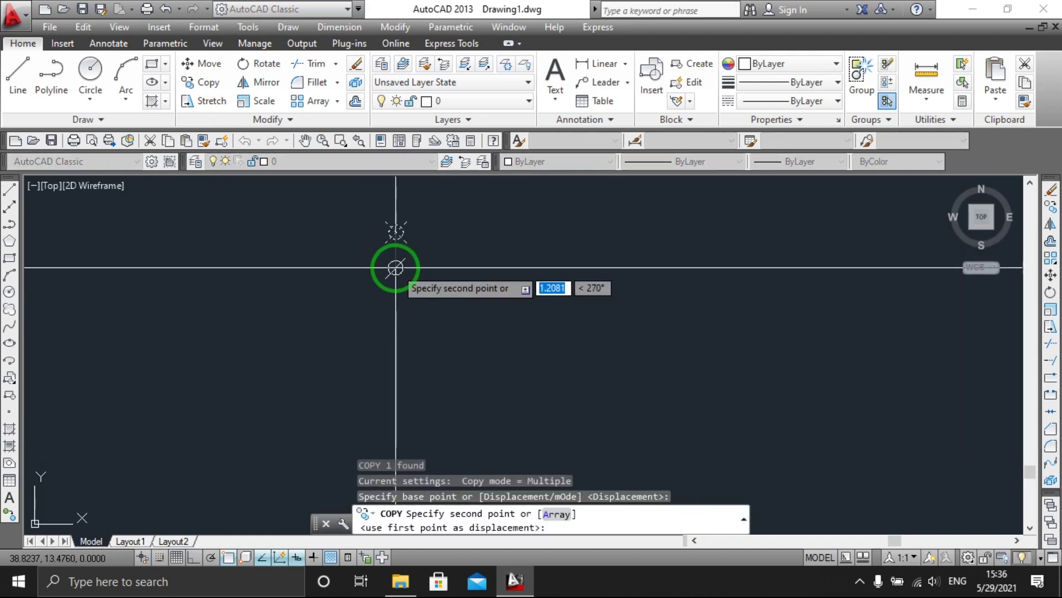
left_click(395, 268)
left_click(391, 312)
left_click(397, 355)
left_click(399, 392)
left_click(440, 401)
left_click(476, 392)
left_click(473, 360)
left_click(467, 323)
left_click(466, 274)
left_click(468, 236)
left_click(477, 202)
left_click(538, 222)
left_click(530, 275)
left_click(528, 334)
left_click(543, 389)
left_click(559, 409)
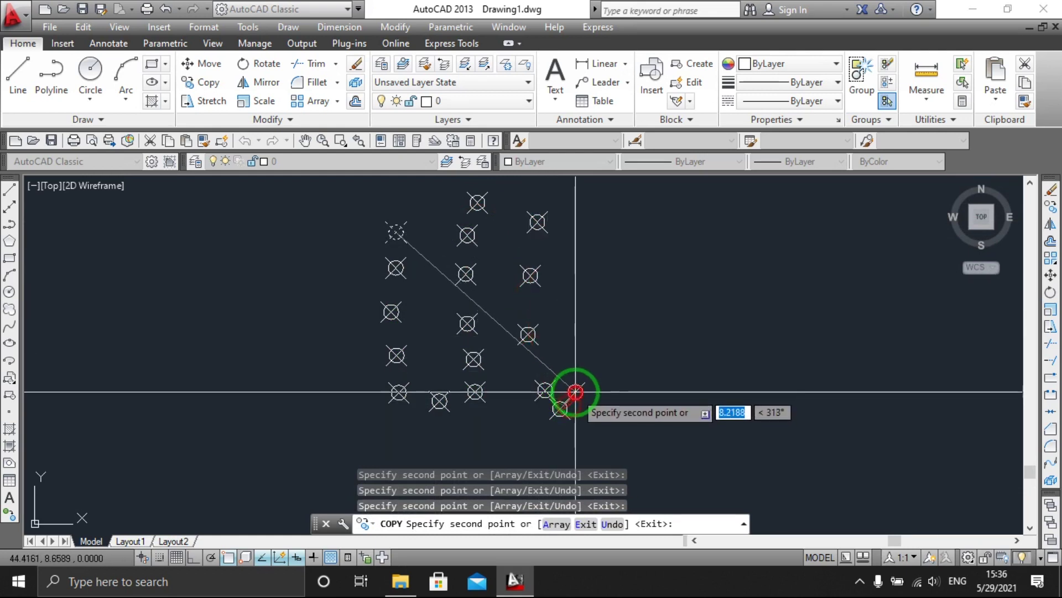
left_click(589, 349)
left_click(583, 306)
left_click(586, 265)
left_click(596, 191)
left_click(657, 209)
left_click(656, 255)
left_click(645, 319)
left_click(649, 383)
left_click(631, 399)
scroll(427, 420, "down", 1)
key("Return")
scroll(373, 387, "down", 4)
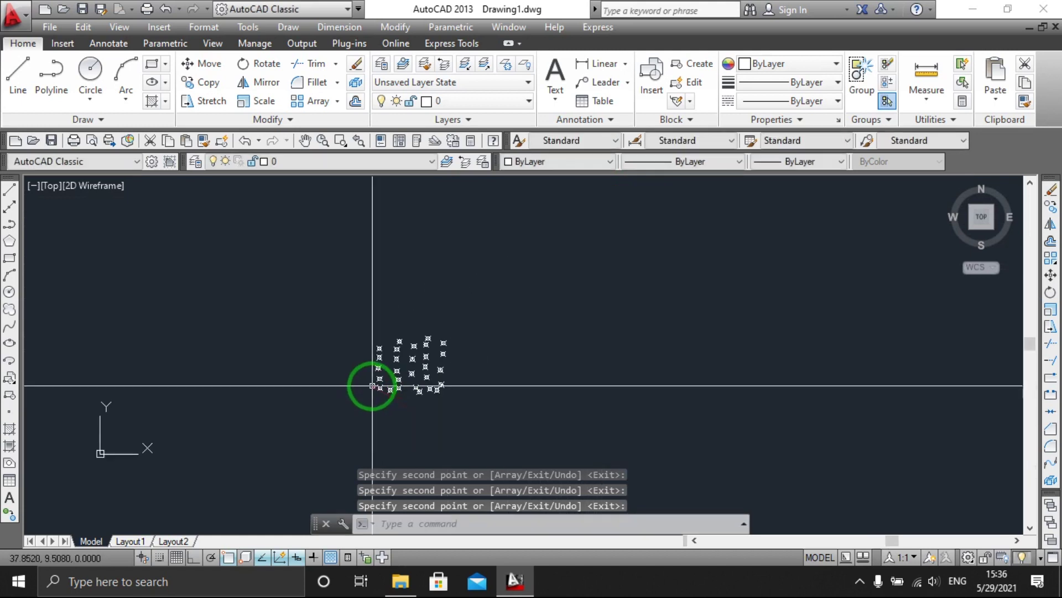
scroll(471, 390, "up", 4)
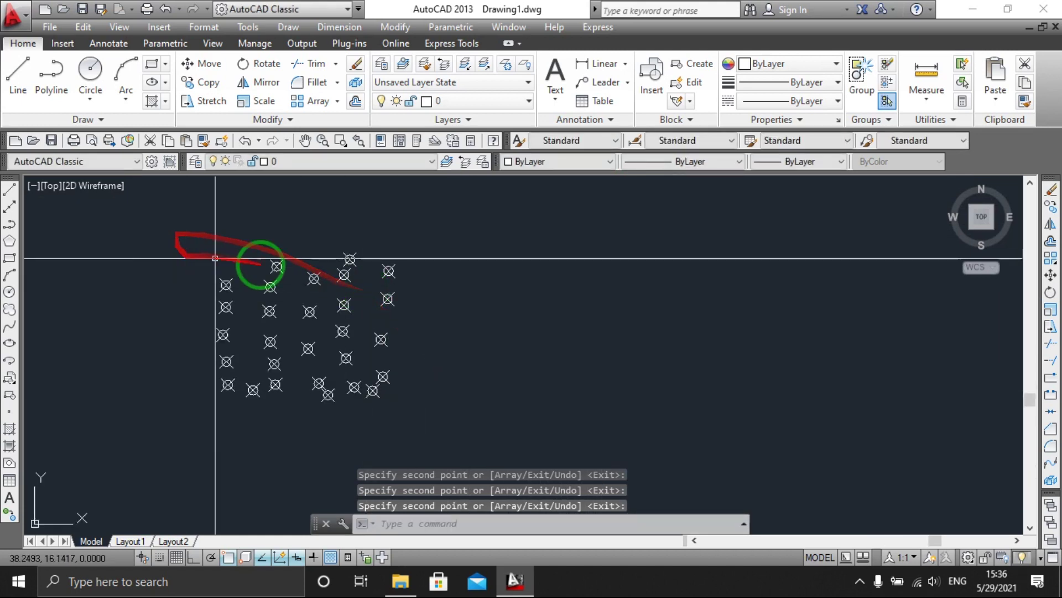
Start a circle and place its centre to the right of the points.
type("c")
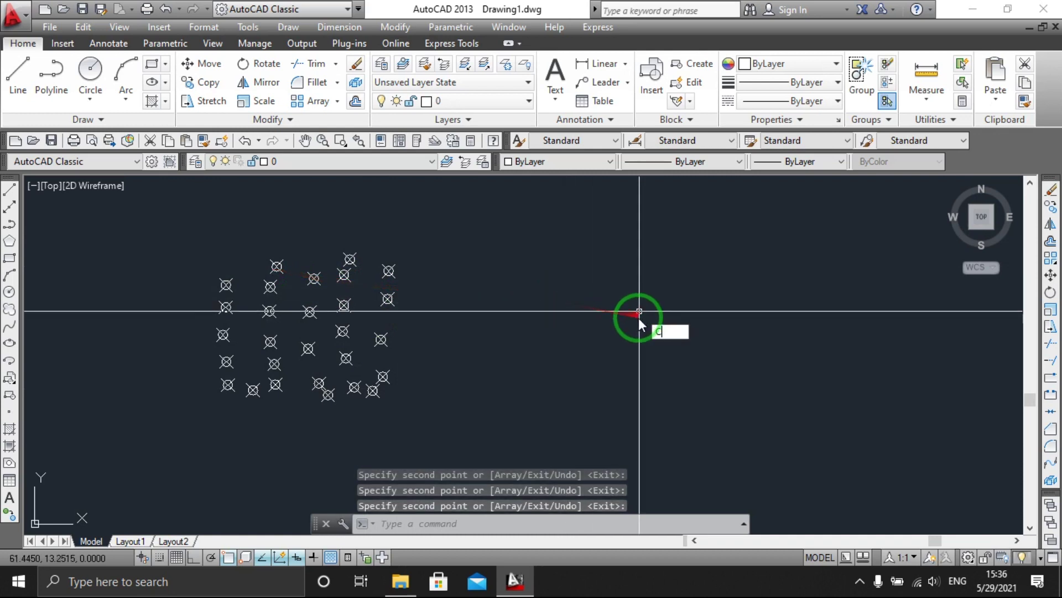
key("Return")
left_click(578, 339)
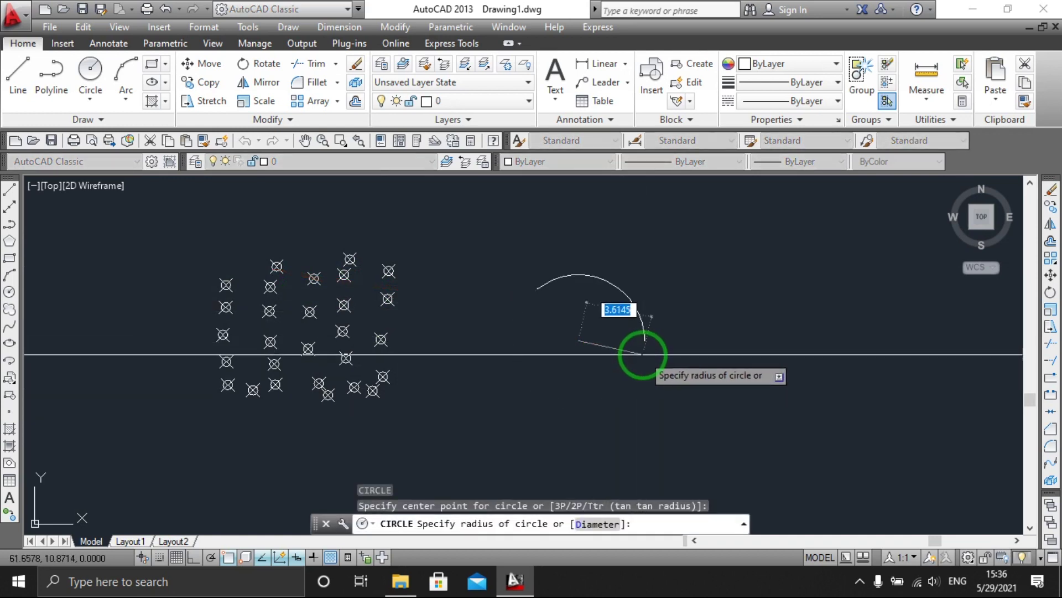
Finish the circle's radius and draw a closed seven-vertex polyline beside it.
left_click(641, 352)
middle_click_drag(641, 353, 496, 350)
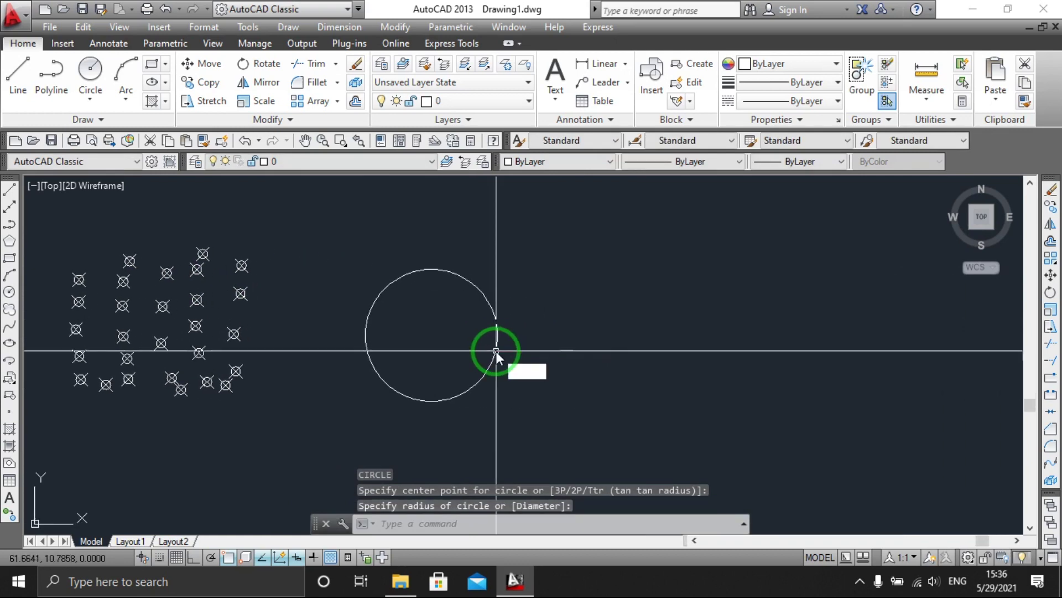
type("PL")
key("Return")
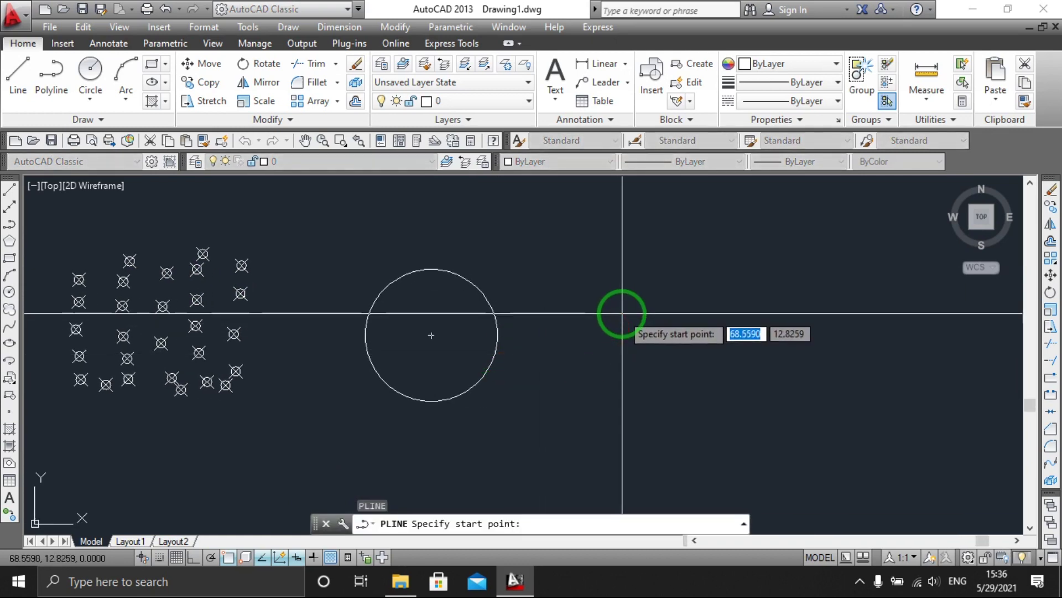
left_click(623, 312)
left_click(661, 250)
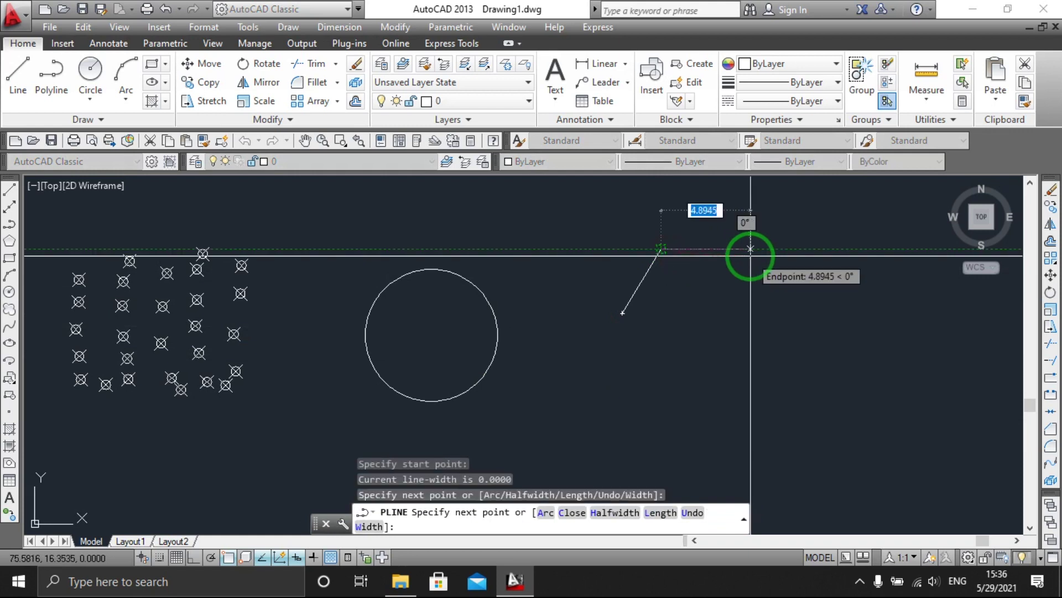
left_click(751, 249)
left_click(813, 317)
left_click(758, 391)
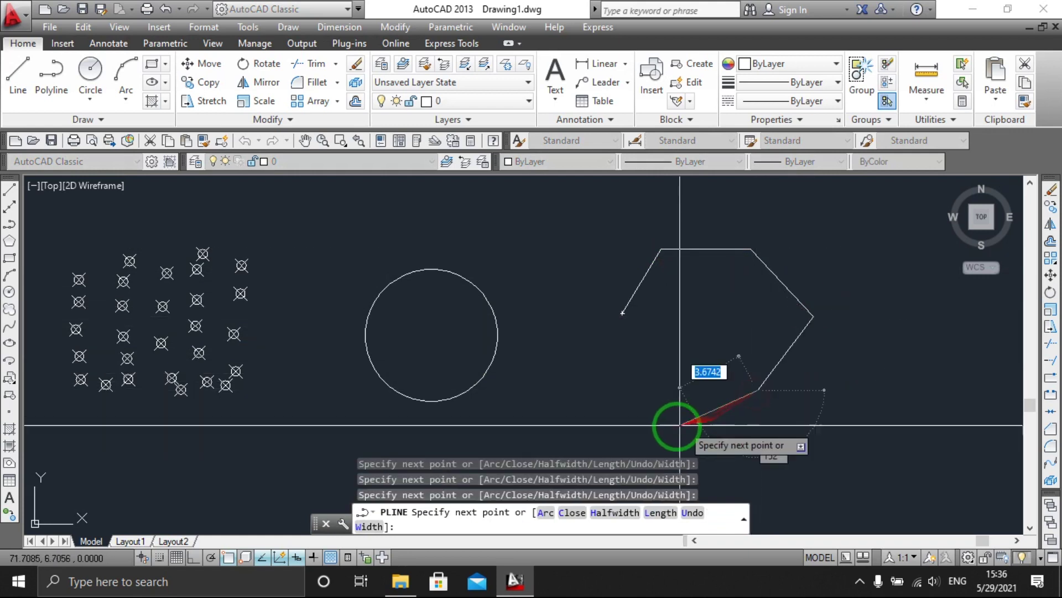
left_click(671, 425)
left_click(618, 360)
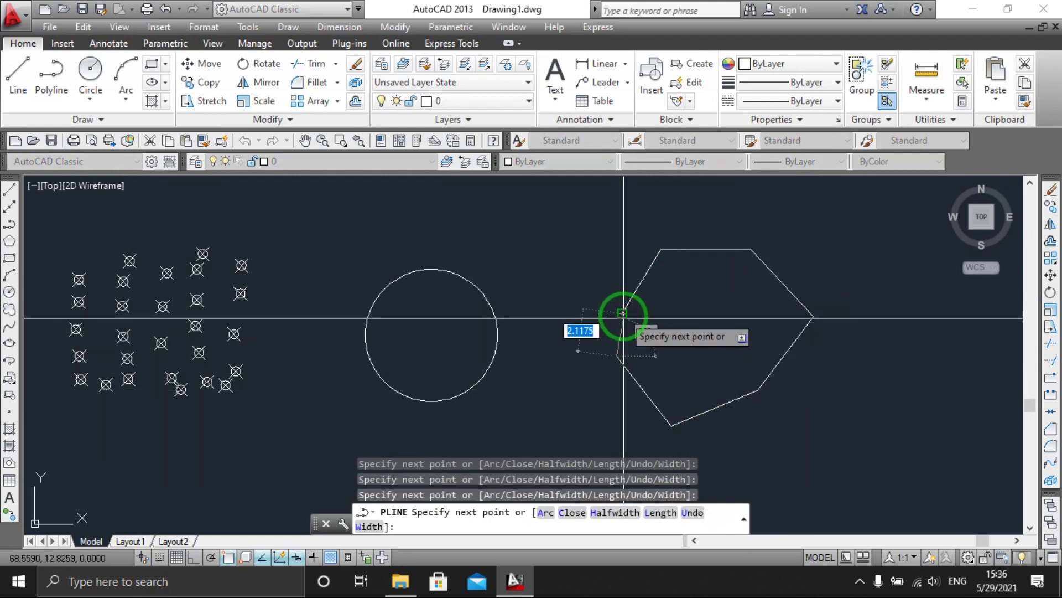
left_click(622, 314)
key("Return")
Draw three parallel diagonal lines next to the polyline.
scroll(621, 313, "down", 5)
scroll(636, 313, "up", 3)
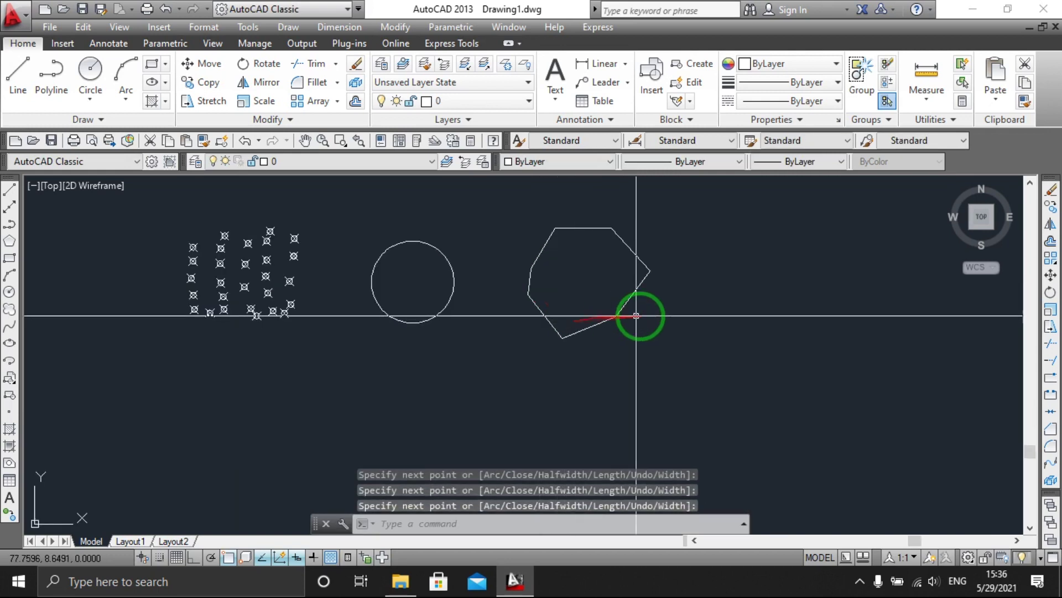
middle_click_drag(636, 313, 560, 328)
key("Return")
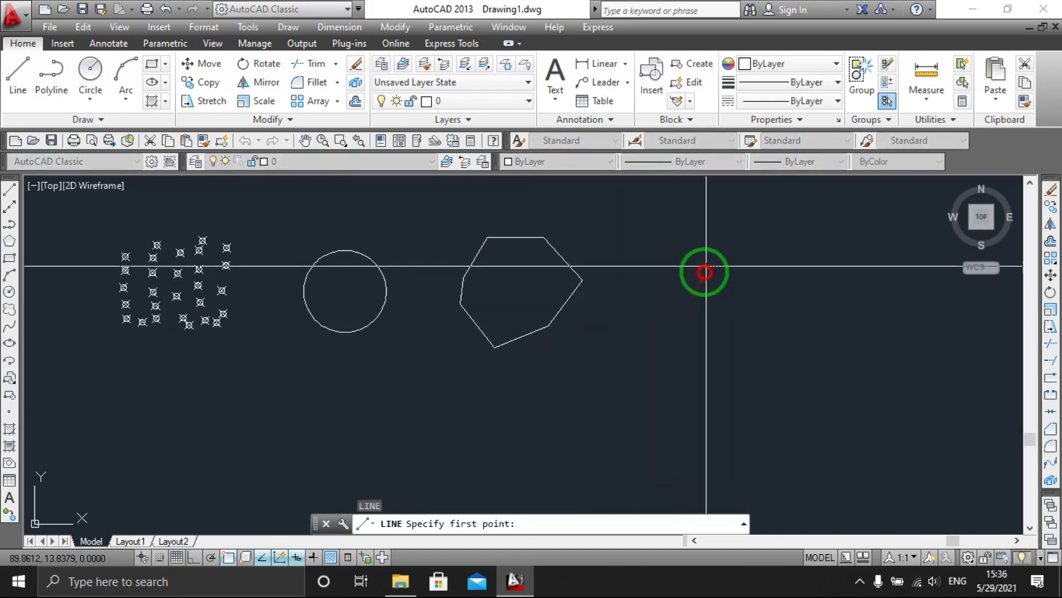
left_click(706, 267)
left_click(648, 332)
key("Return")
key("Return")
left_click(748, 267)
left_click(676, 349)
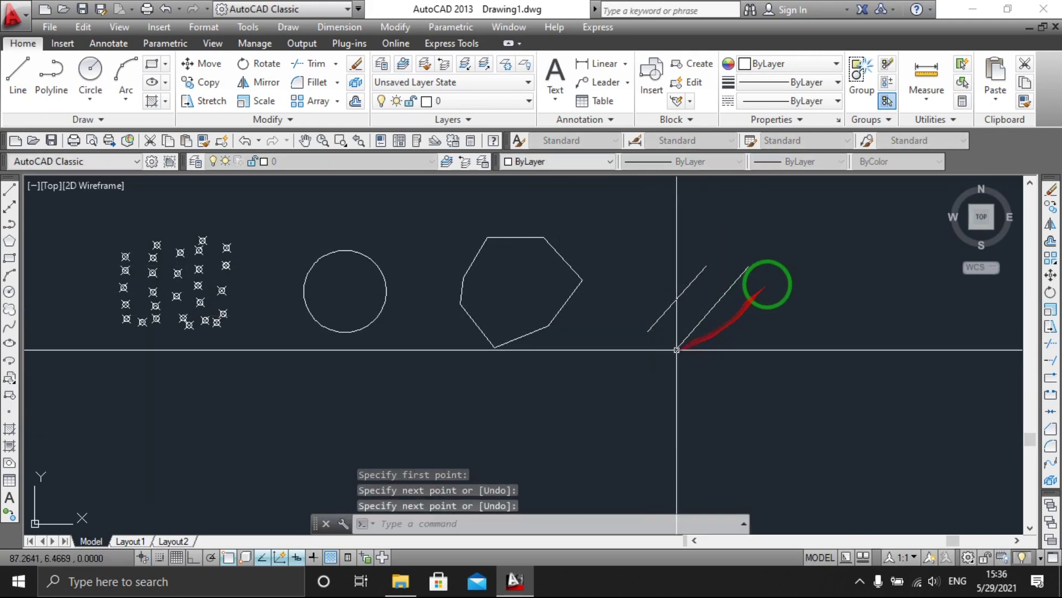
key("Return")
key("Return")
left_click(773, 296)
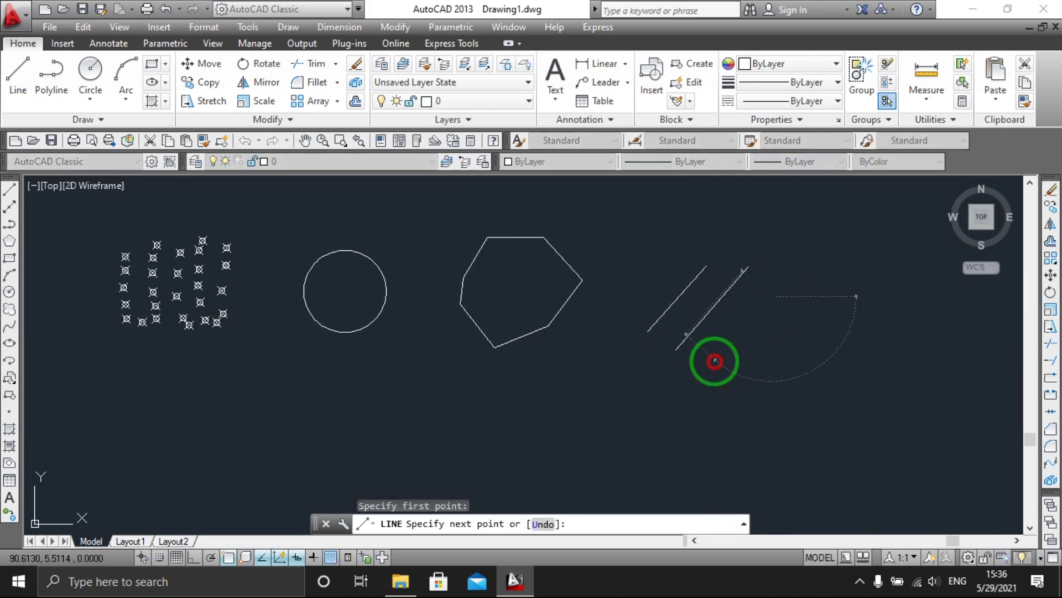
left_click(715, 361)
key("Return")
Pan and zoom to bring the point cluster back into view.
scroll(532, 348, "down", 2)
scroll(467, 350, "up", 2)
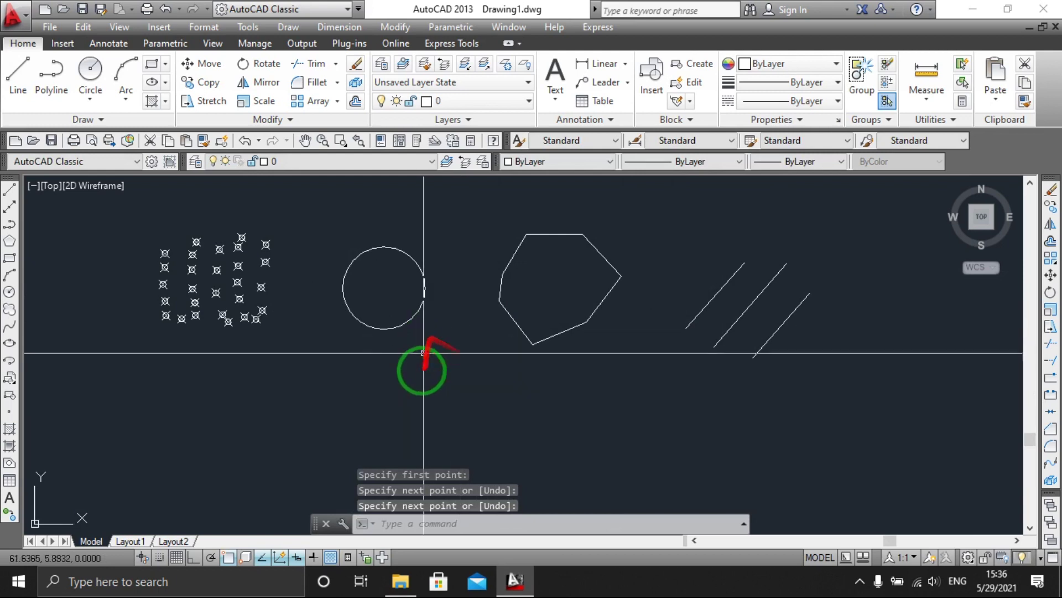
middle_click_drag(284, 344, 323, 356)
mouse_move(251, 339)
middle_mouse_down()
mouse_move(287, 325)
mouse_move(373, 352)
middle_mouse_up()
scroll(341, 323, "up", 2)
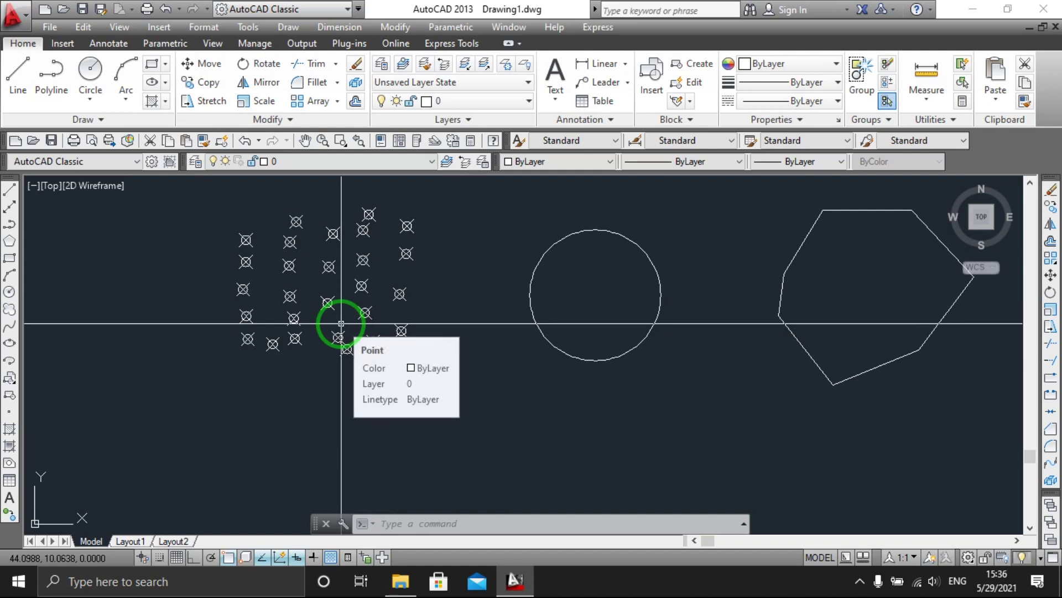
scroll(341, 323, "down", 1)
scroll(310, 315, "up", 1)
middle_click_drag(308, 316, 283, 248)
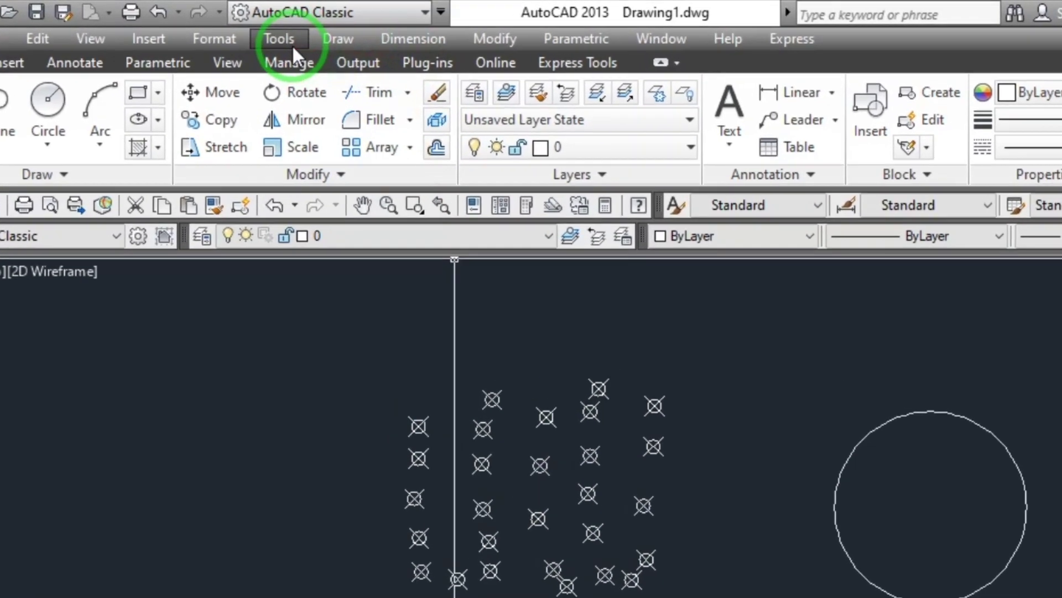
Launch Data Extraction and save the drawing as Drawing1.dwg on the Desktop.
left_click(260, 32)
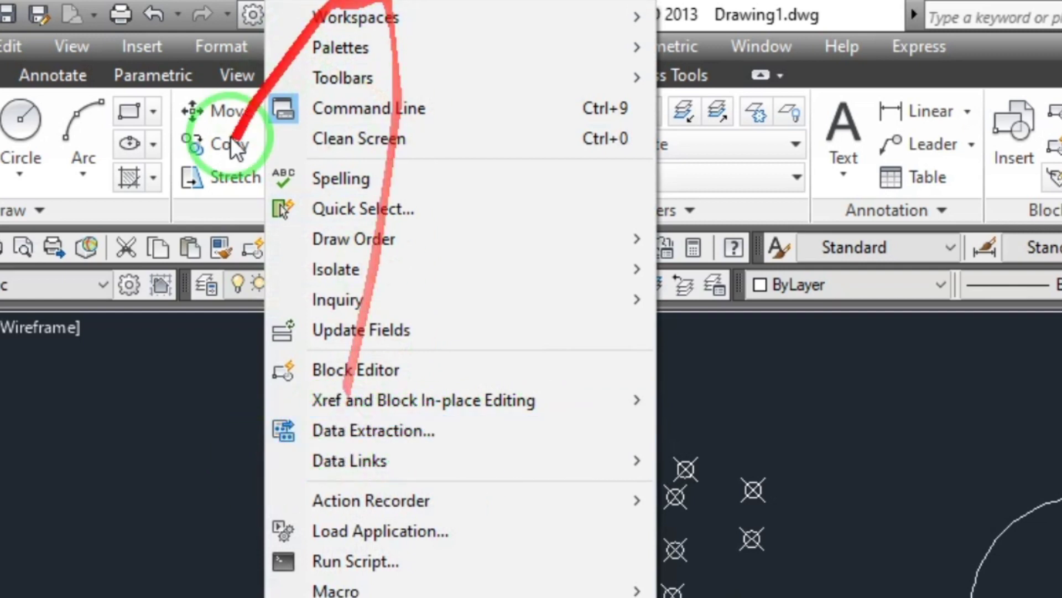
left_click(111, 553)
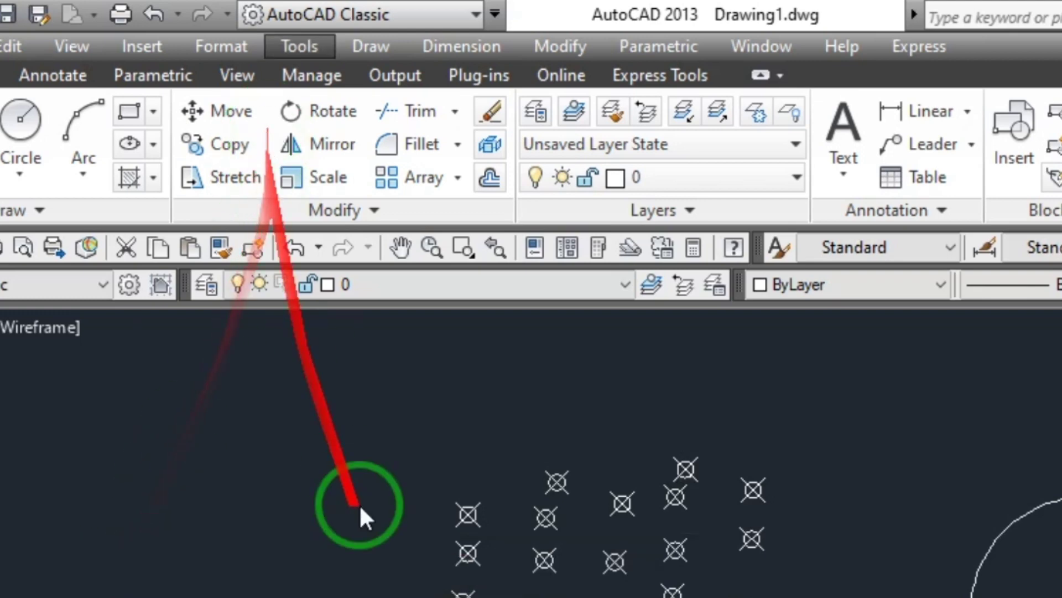
left_click(303, 45)
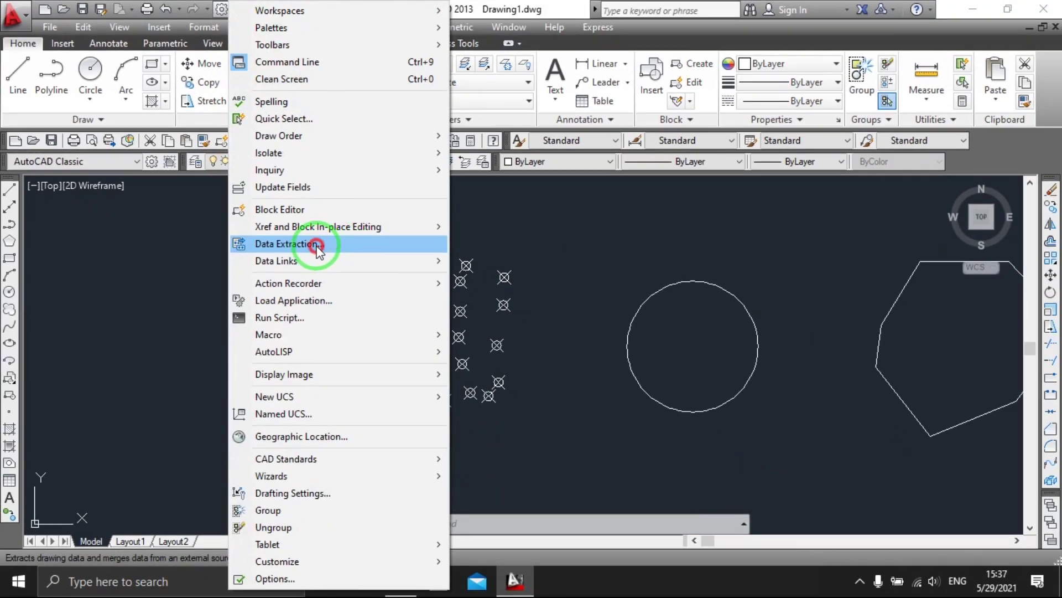
left_click(318, 248)
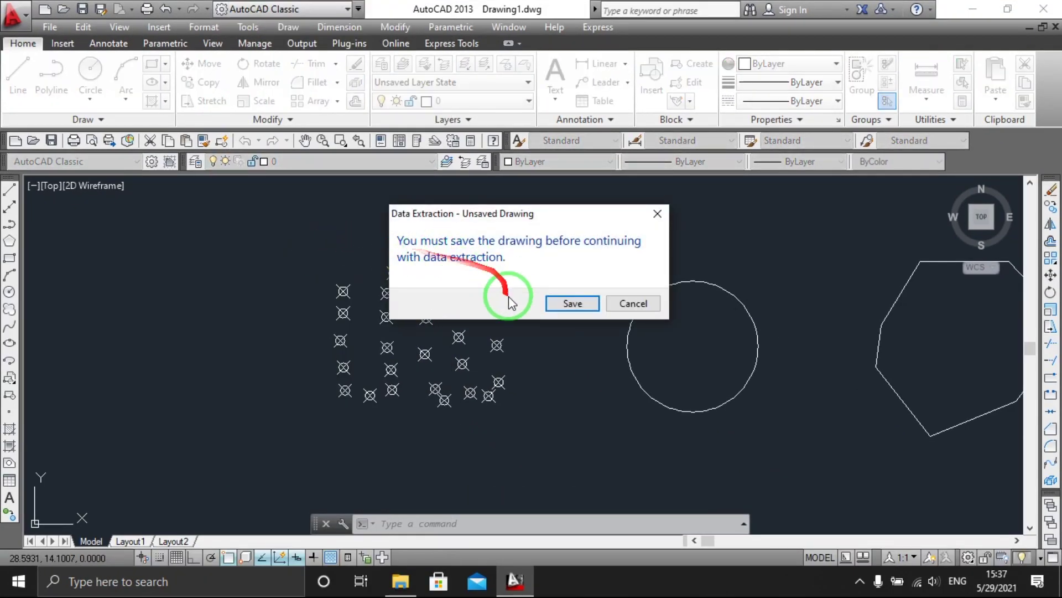
left_click(568, 309)
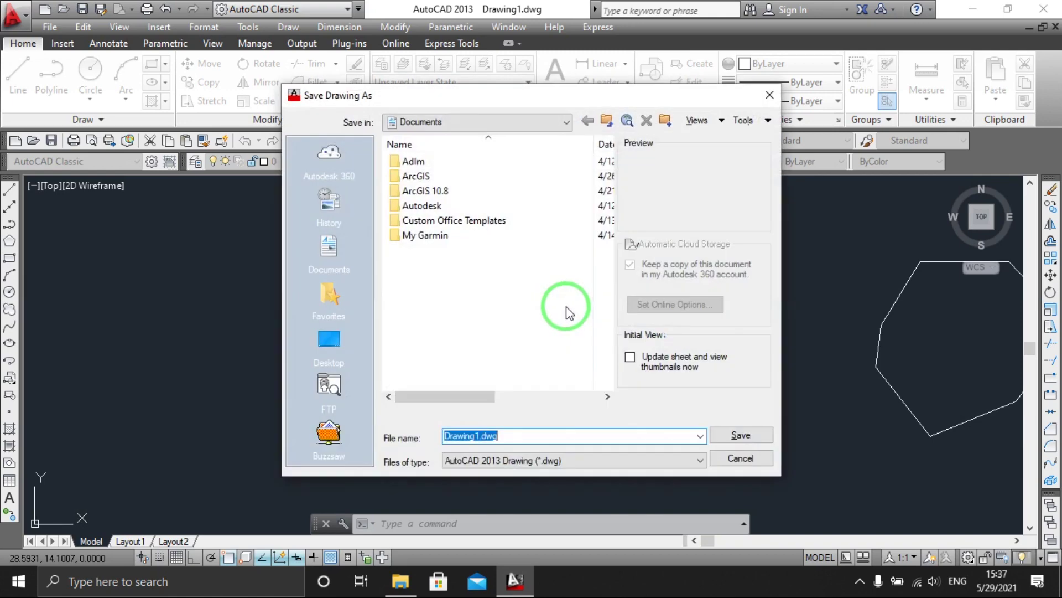
left_click(331, 354)
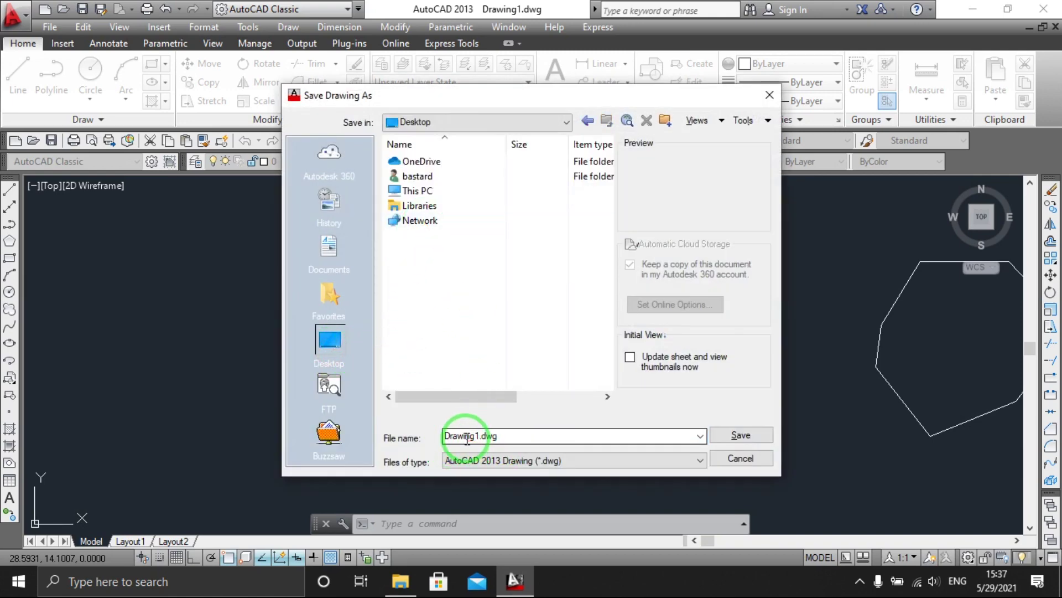
left_click(750, 437)
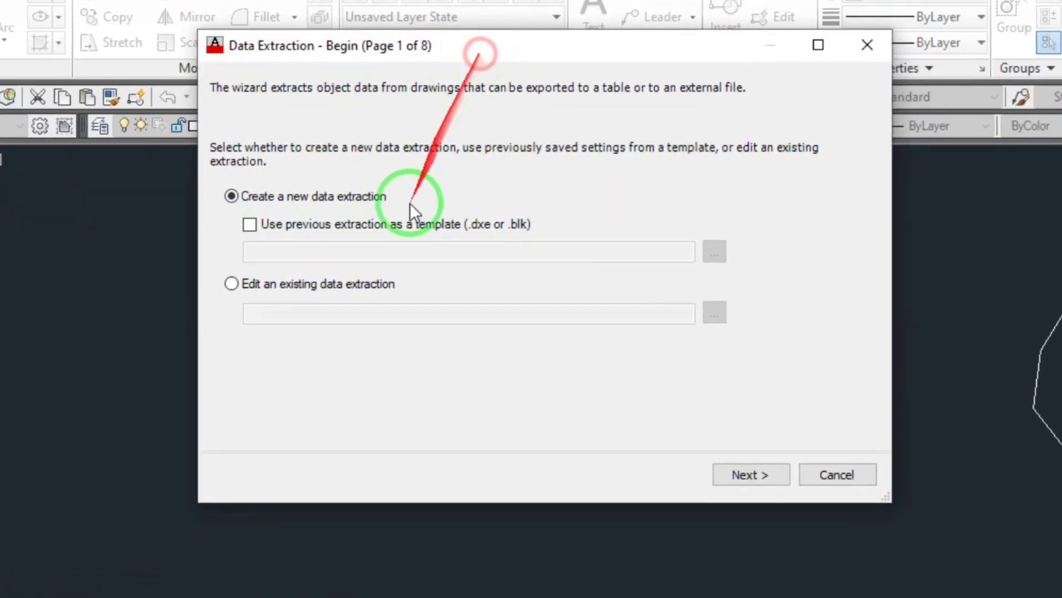
Save the new extraction settings as POINTS on the Desktop.
left_click(773, 474)
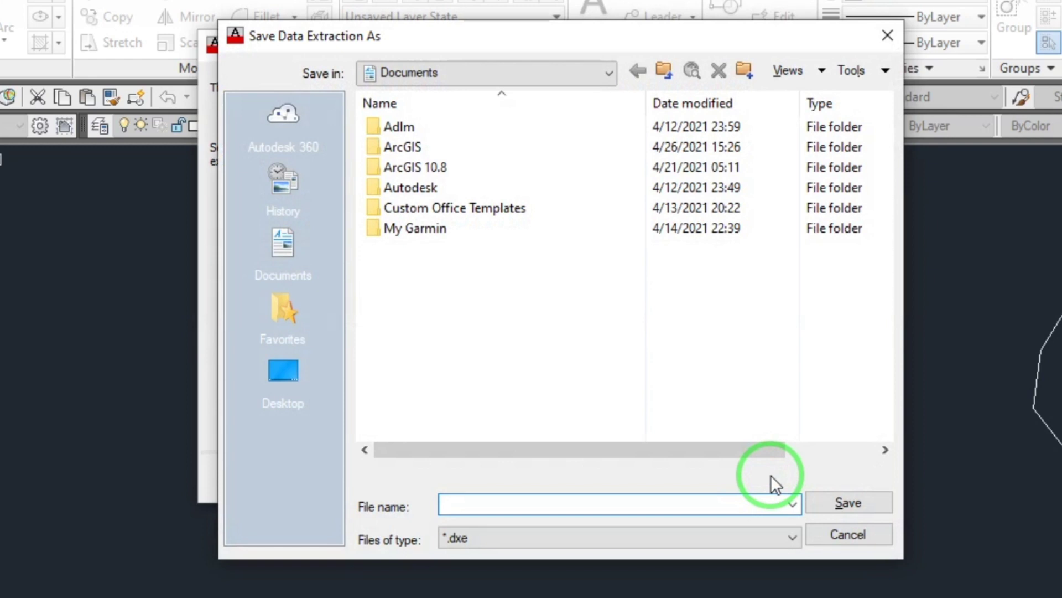
left_click(293, 370)
type("POINTS")
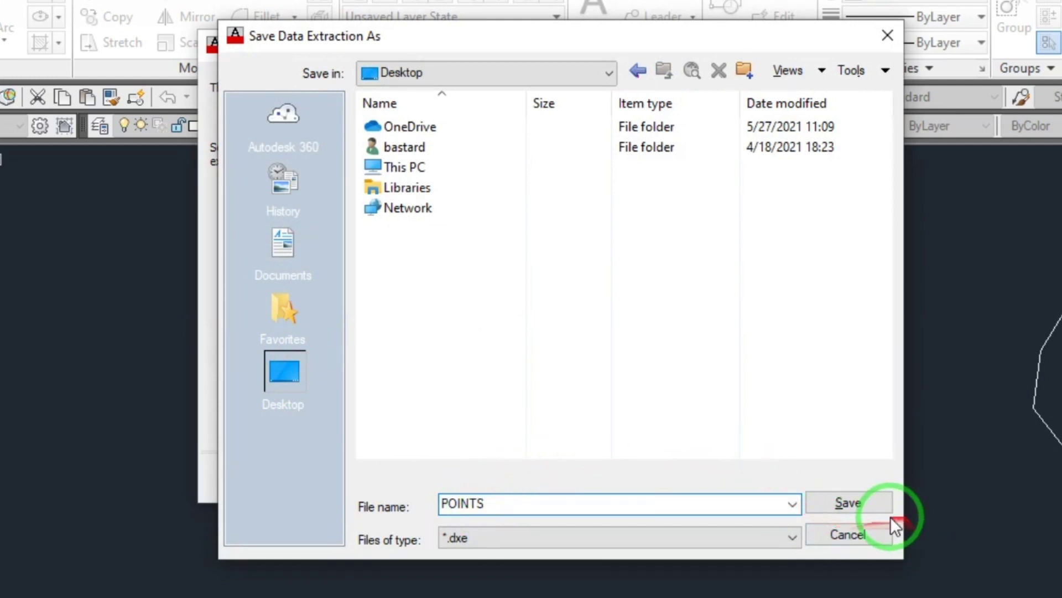
left_click(872, 506)
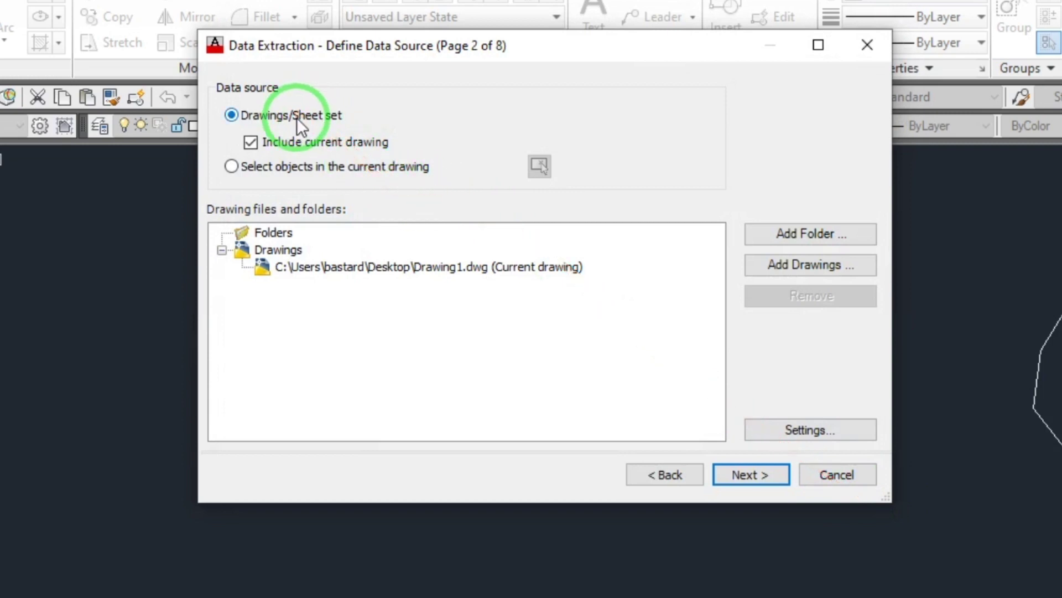
Window-select all 29 points in the current drawing as the data source.
left_click(231, 167)
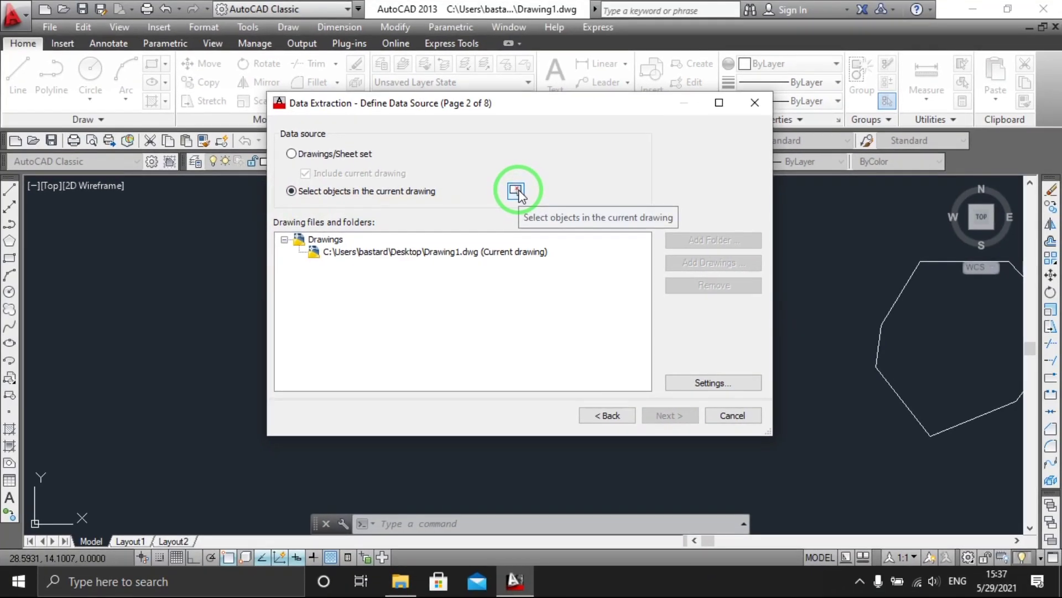
left_click(522, 187)
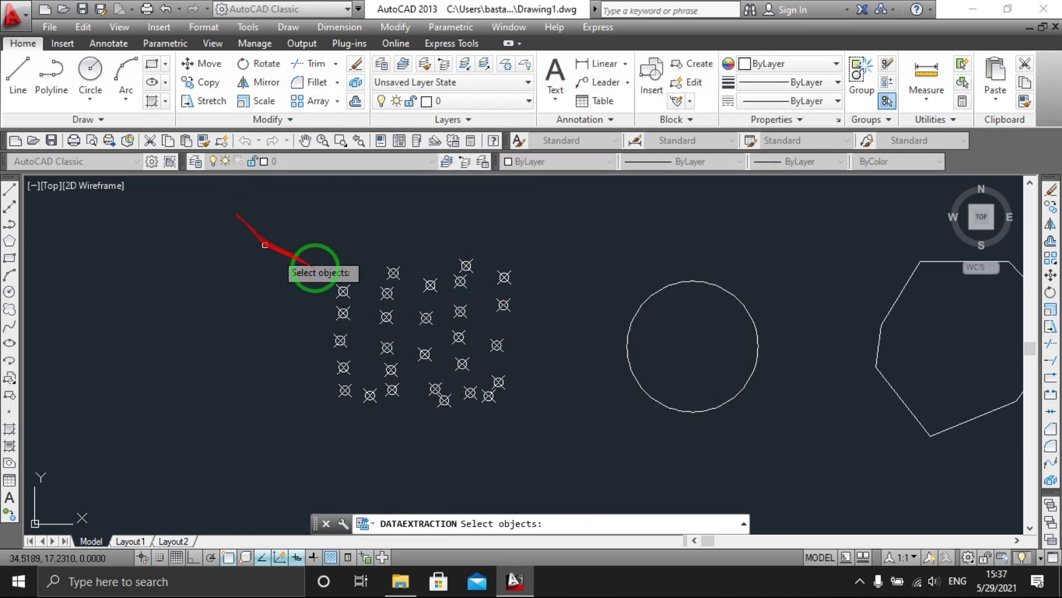
left_click(574, 439)
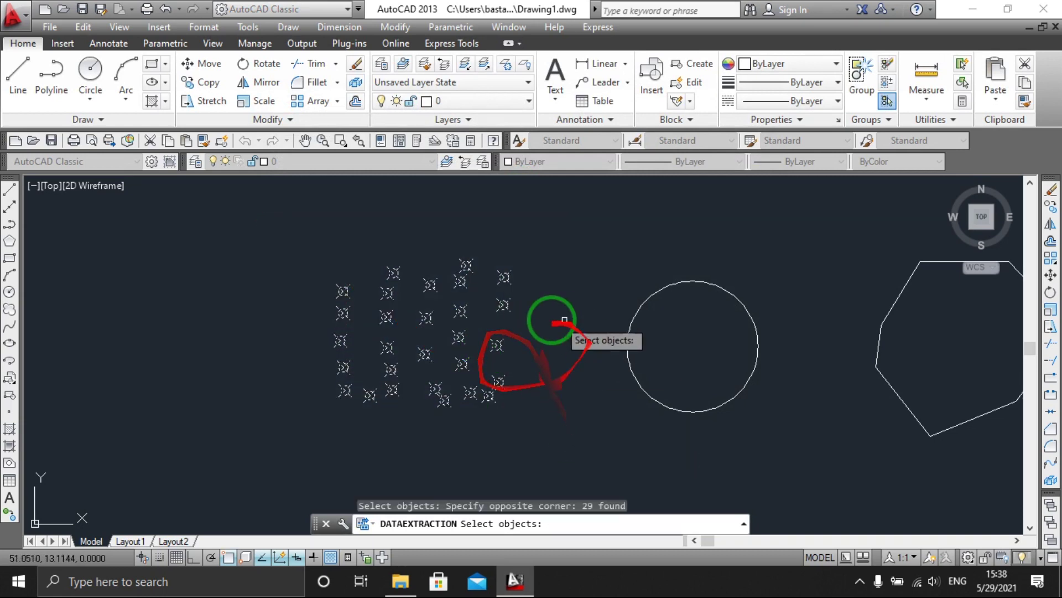
middle_click_drag(533, 346, 487, 330)
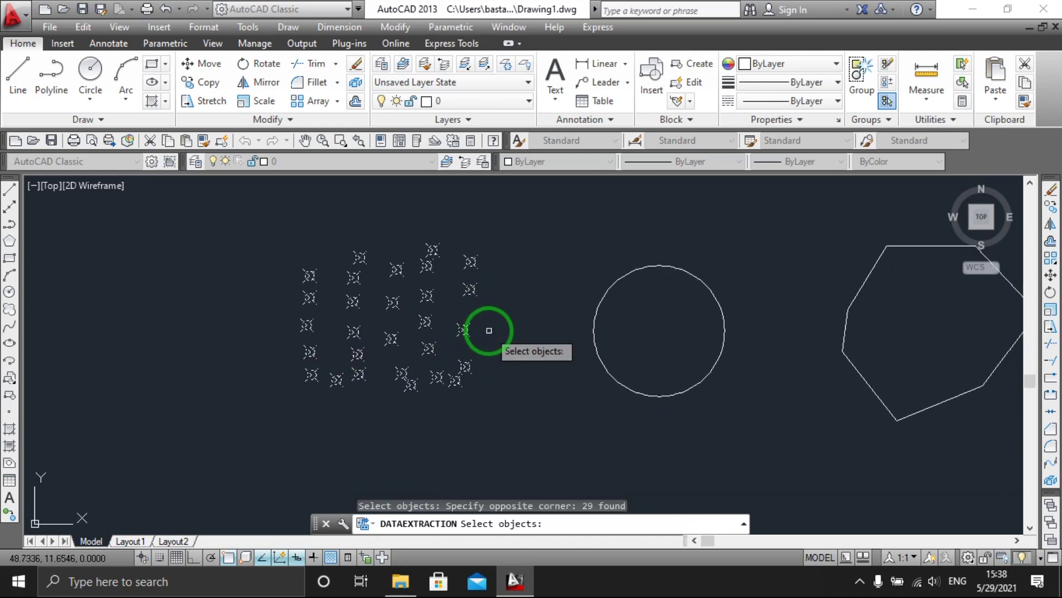
right_click(491, 331)
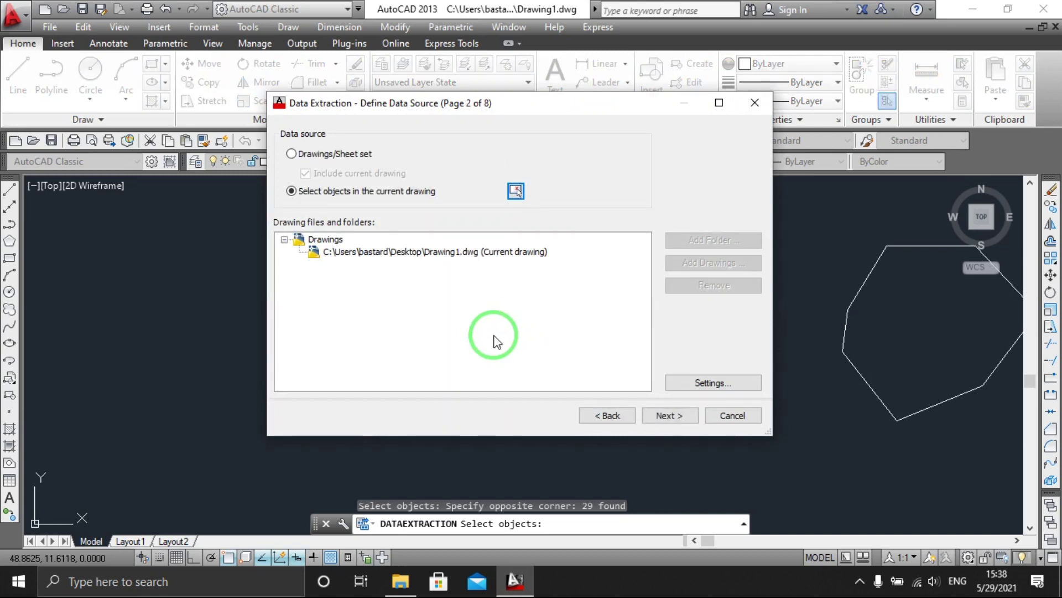
Continue past Select Objects with Point checked and all object types displayed.
left_click(683, 420)
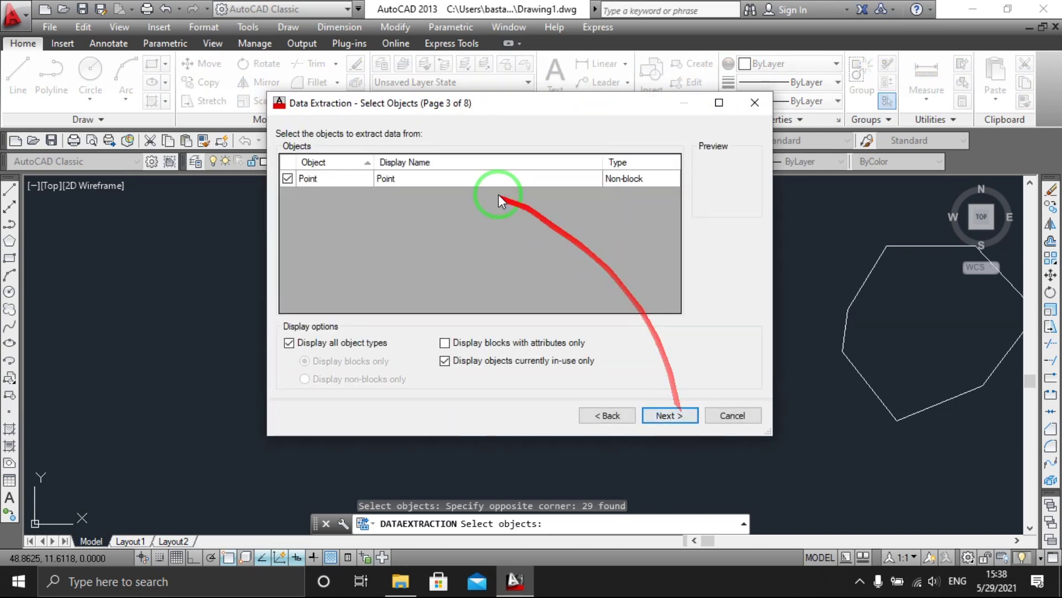
left_click_drag(565, 109, 830, 266)
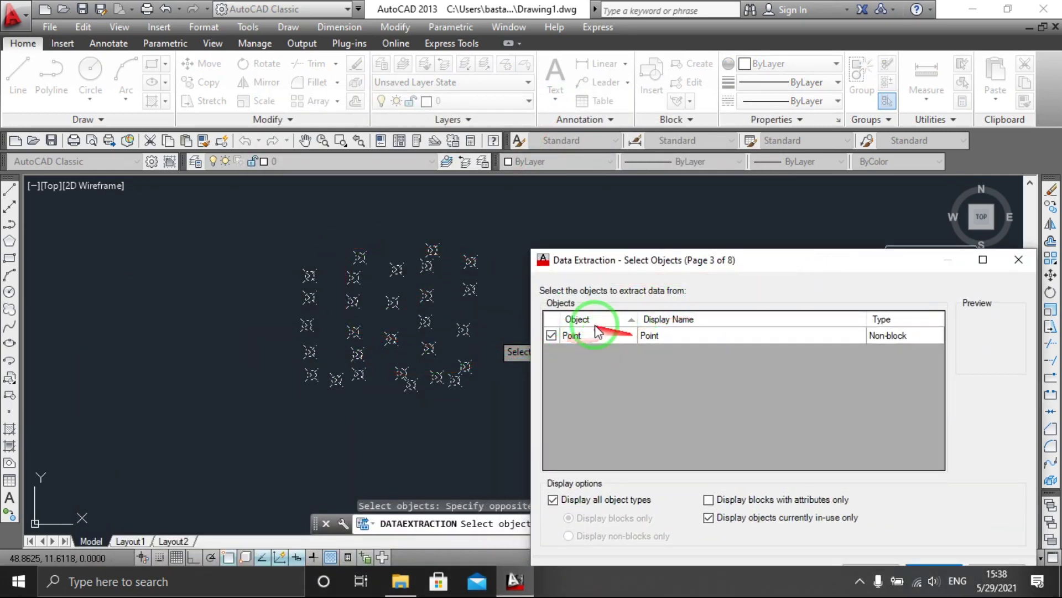
left_click_drag(748, 271, 342, 272)
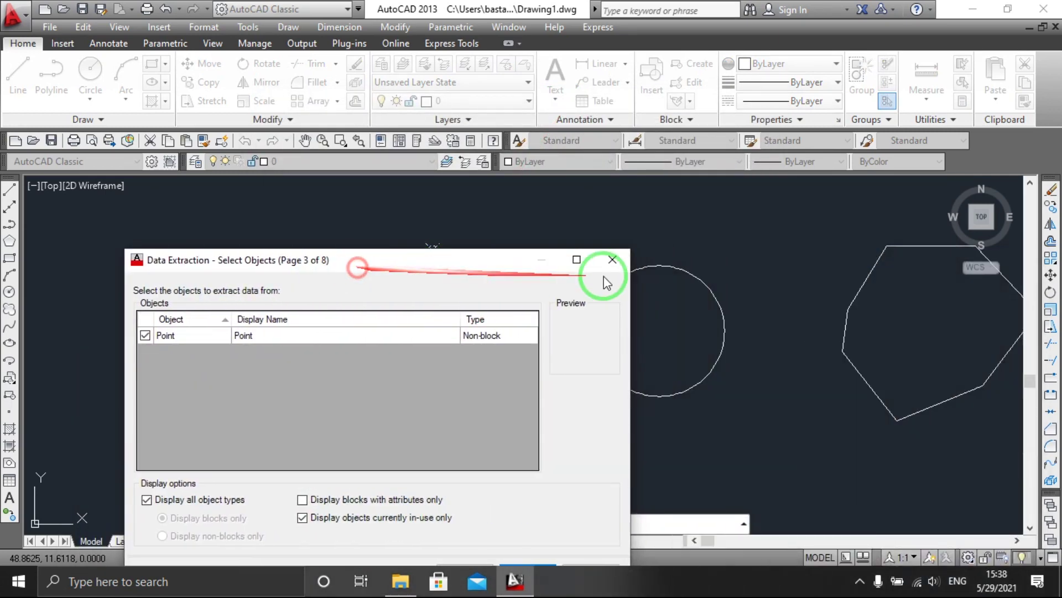
left_click_drag(496, 259, 719, 117)
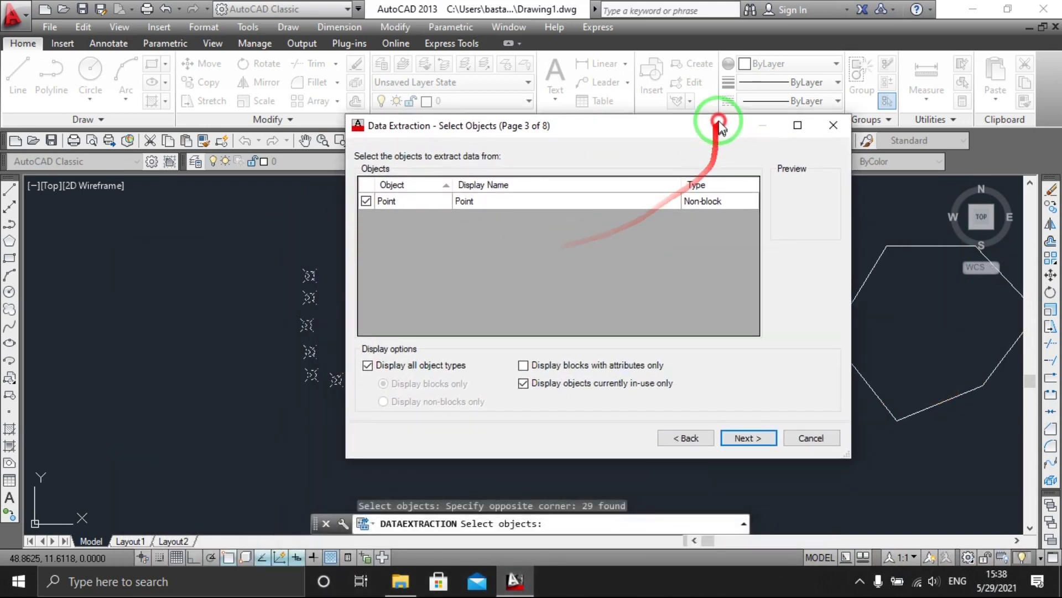
left_click(415, 360)
left_click(421, 358)
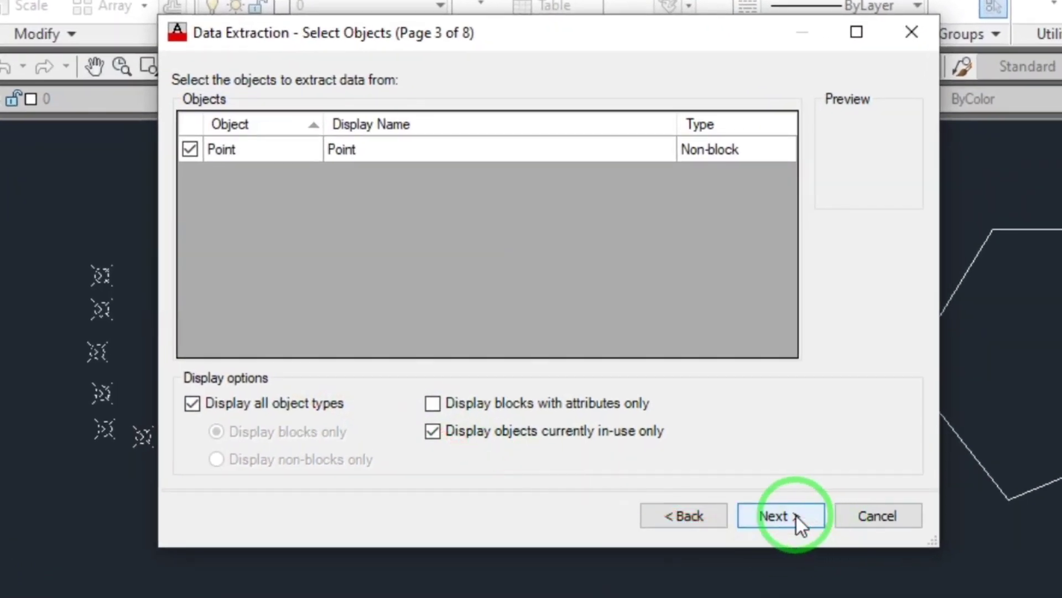
left_click(796, 516)
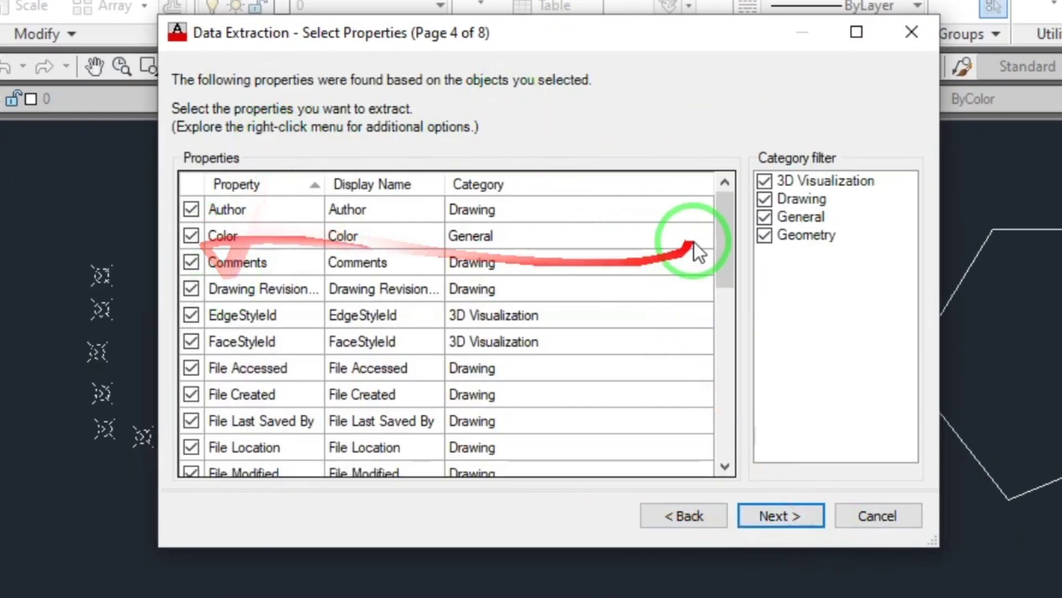
Filter properties to Geometry only and preview the point coordinate data.
mouse_move(726, 202)
left_mouse_down()
mouse_move(717, 388)
mouse_move(732, 214)
left_mouse_up()
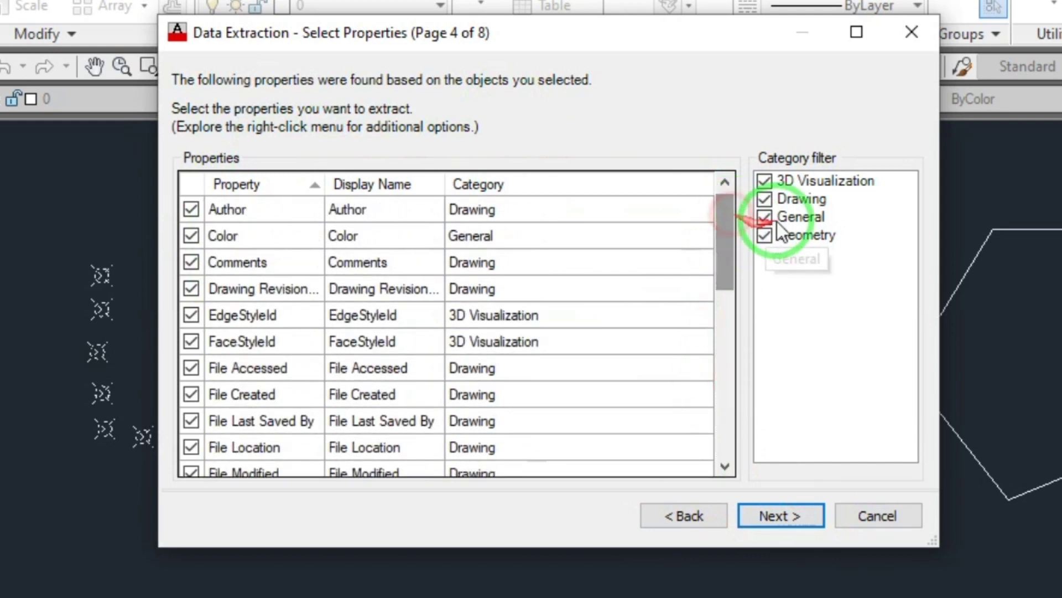
left_click(764, 181)
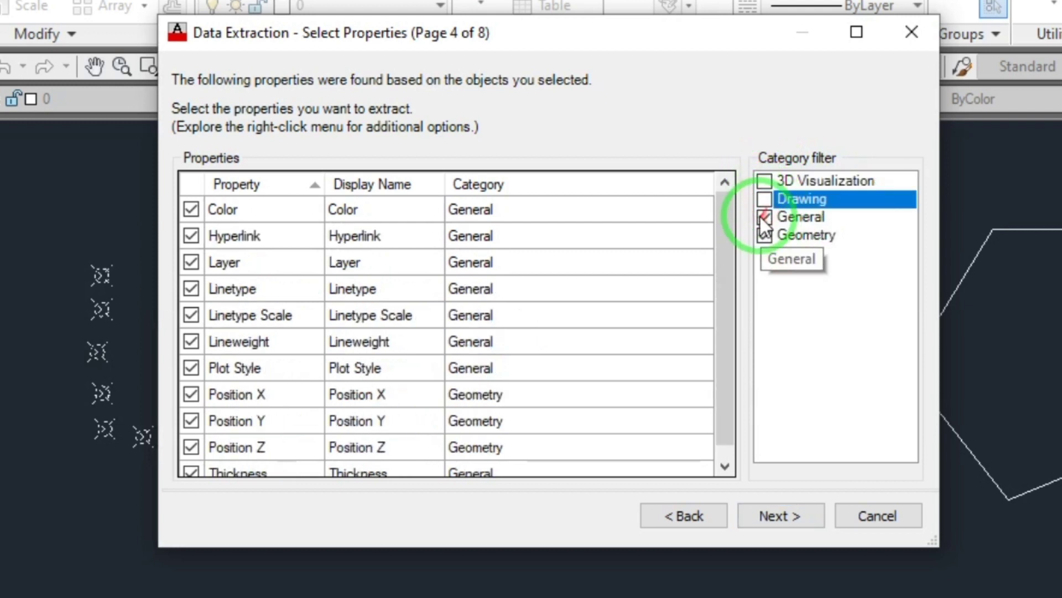
left_click(764, 217)
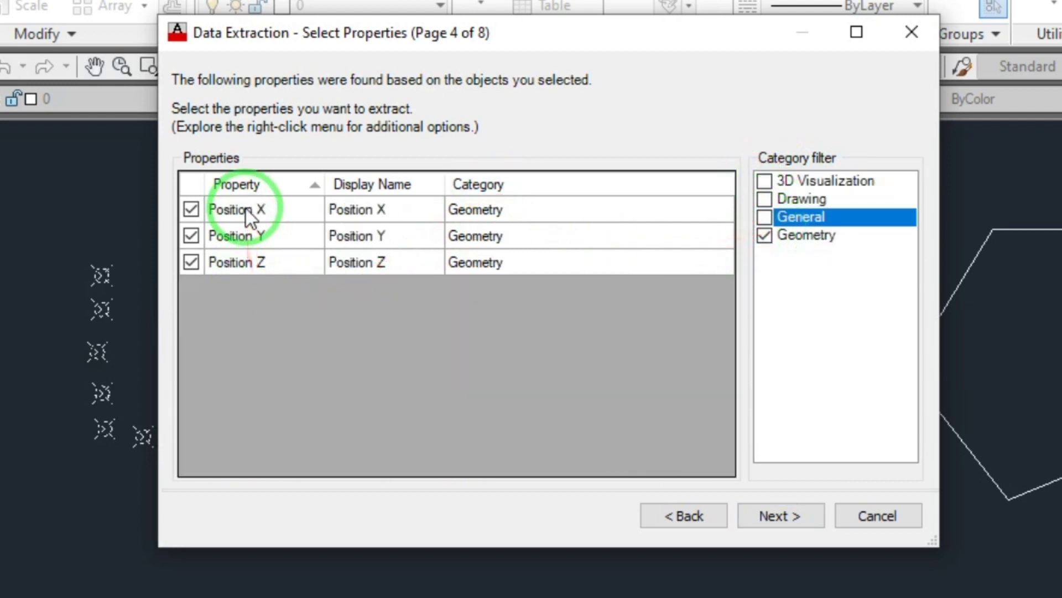
left_click(192, 262)
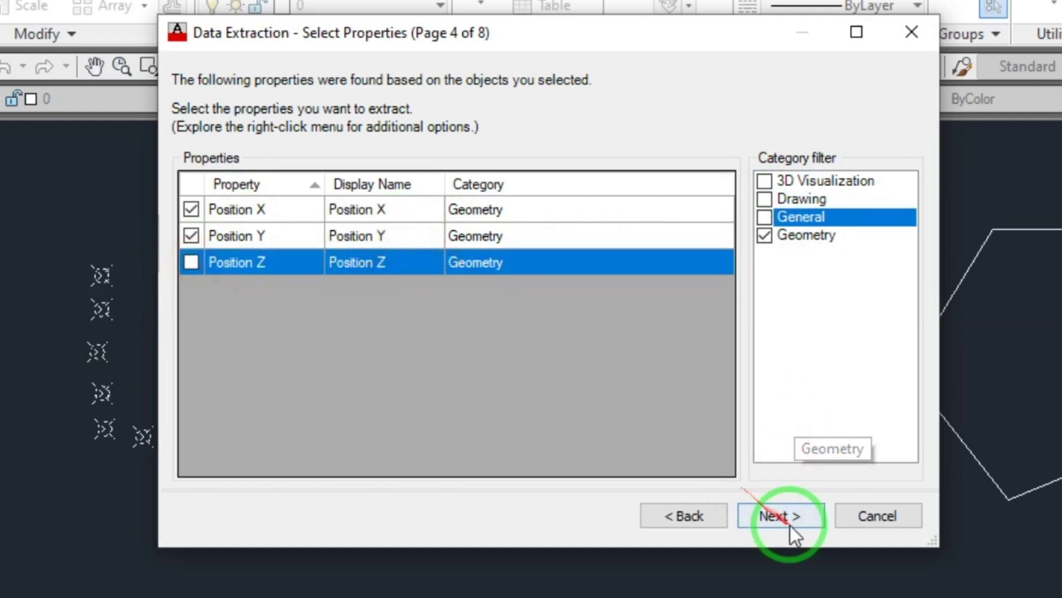
left_click(192, 263)
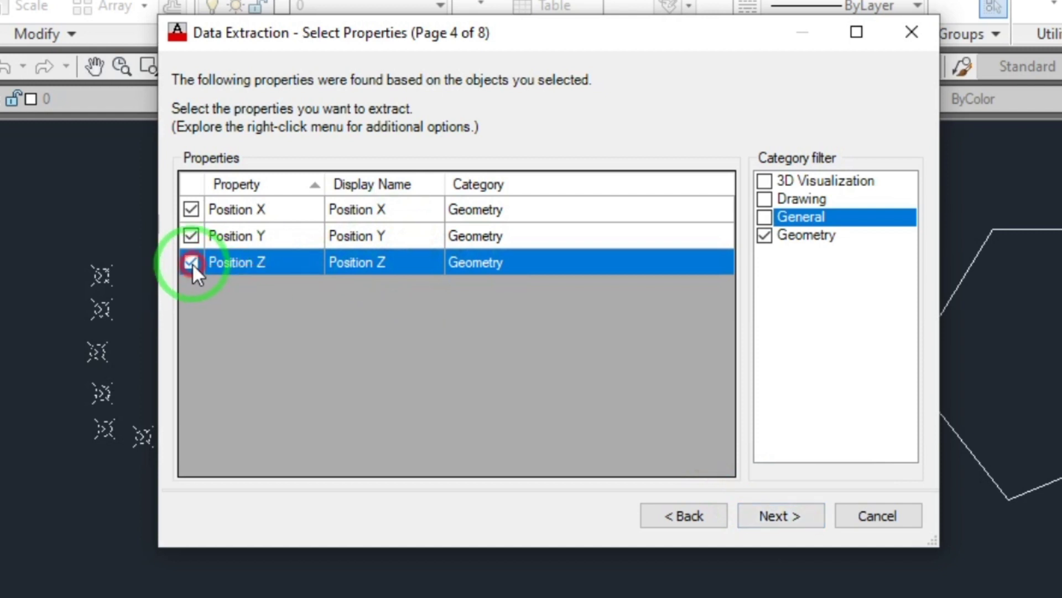
left_click(817, 516)
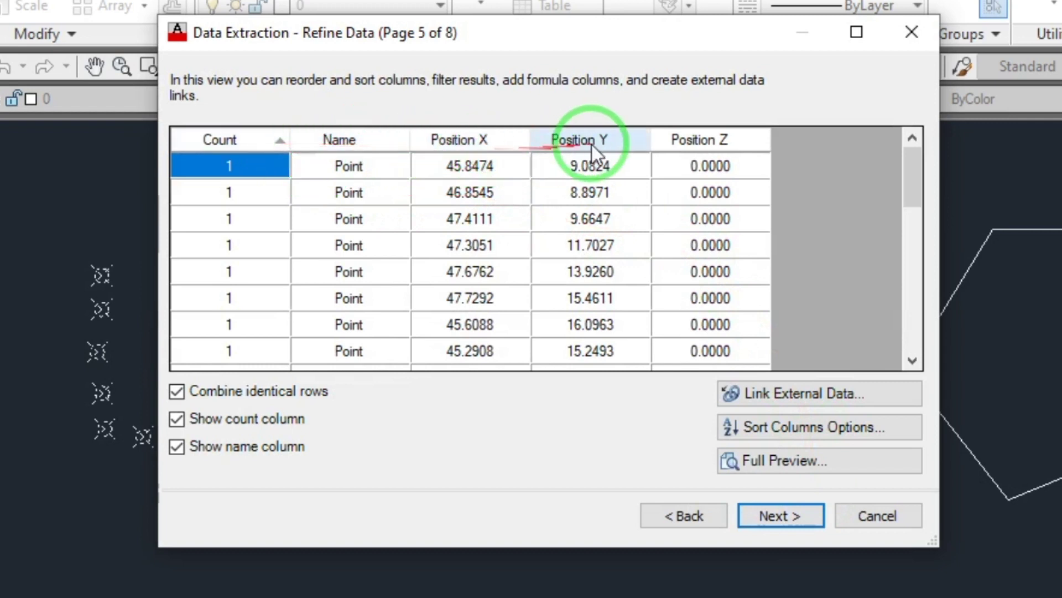
Uncheck Position Z so the refined table shows only X and Y.
left_click(709, 519)
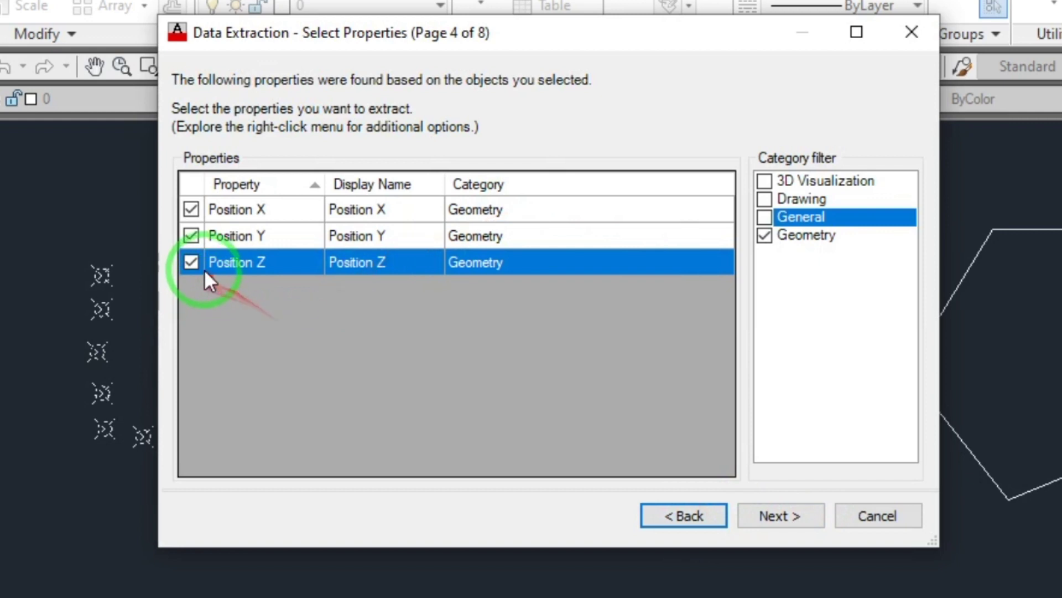
left_click(191, 261)
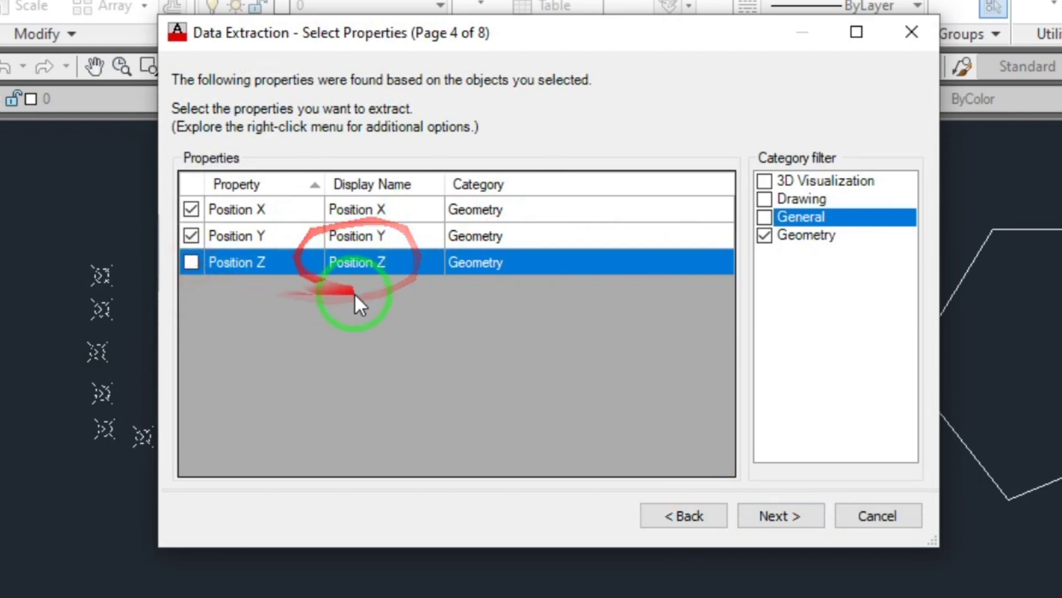
left_click(806, 515)
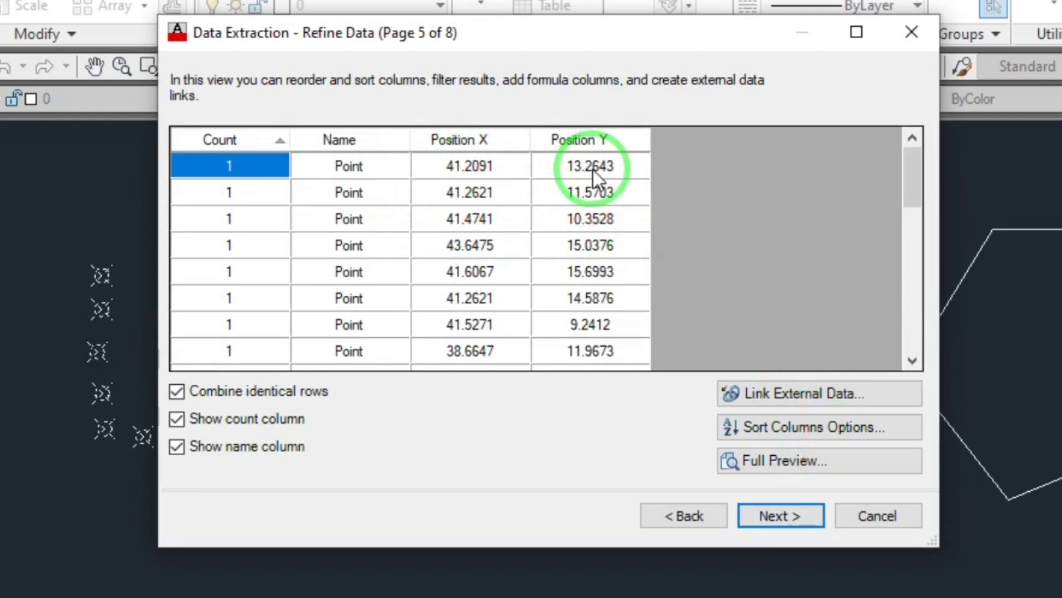
Insert the data as a table and also output it to Drawing1.xls on the Desktop.
left_click(788, 516)
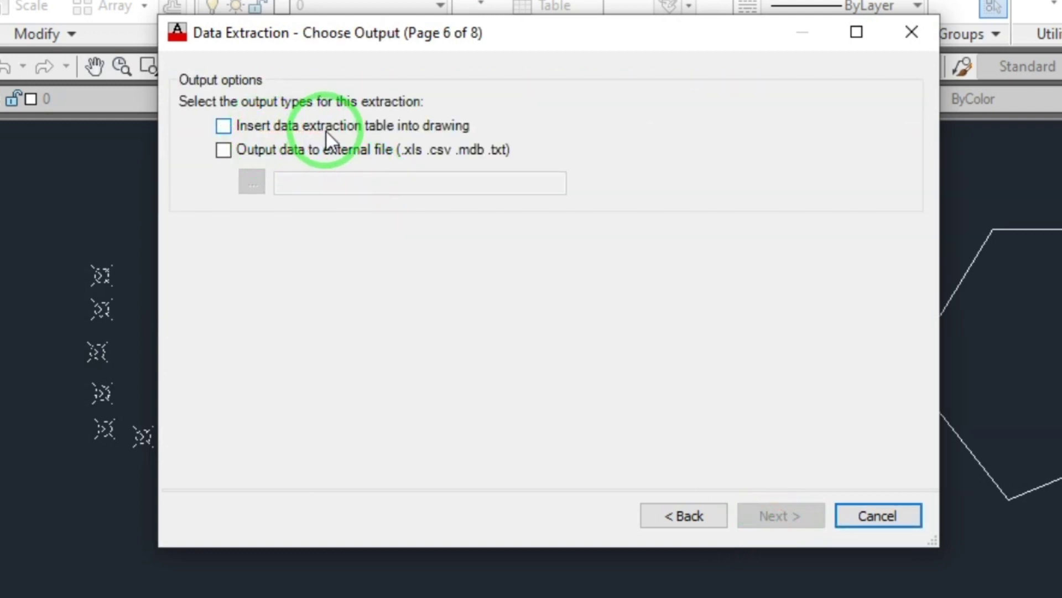
left_click(250, 128)
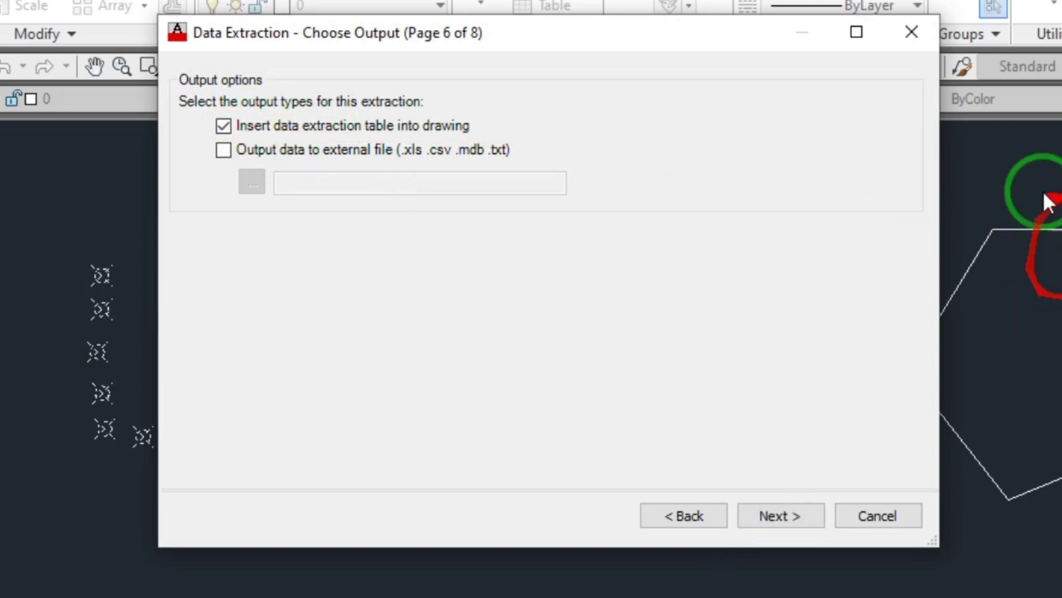
left_click(265, 153)
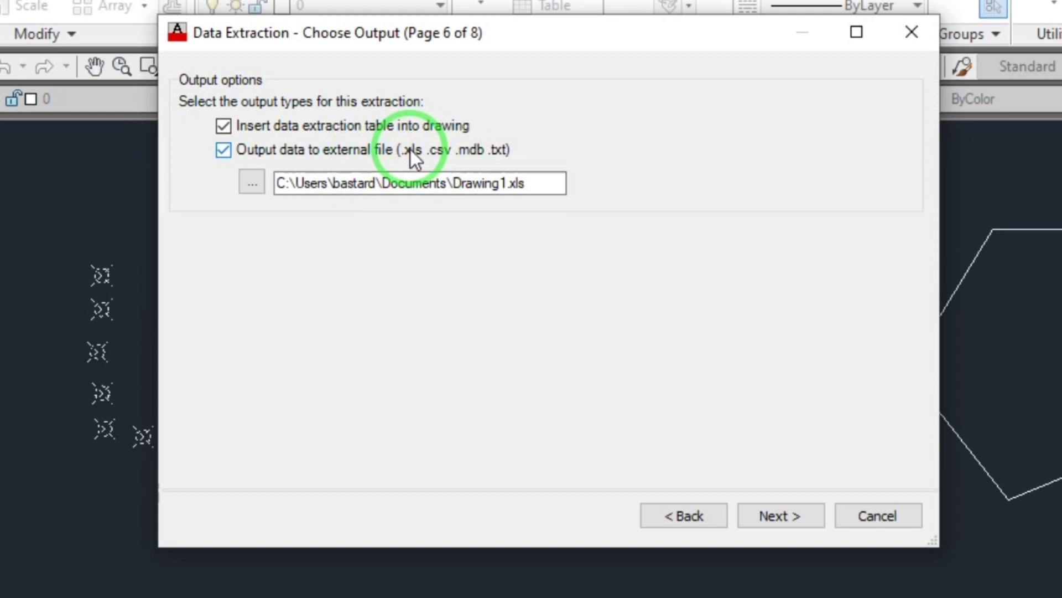
left_click(253, 183)
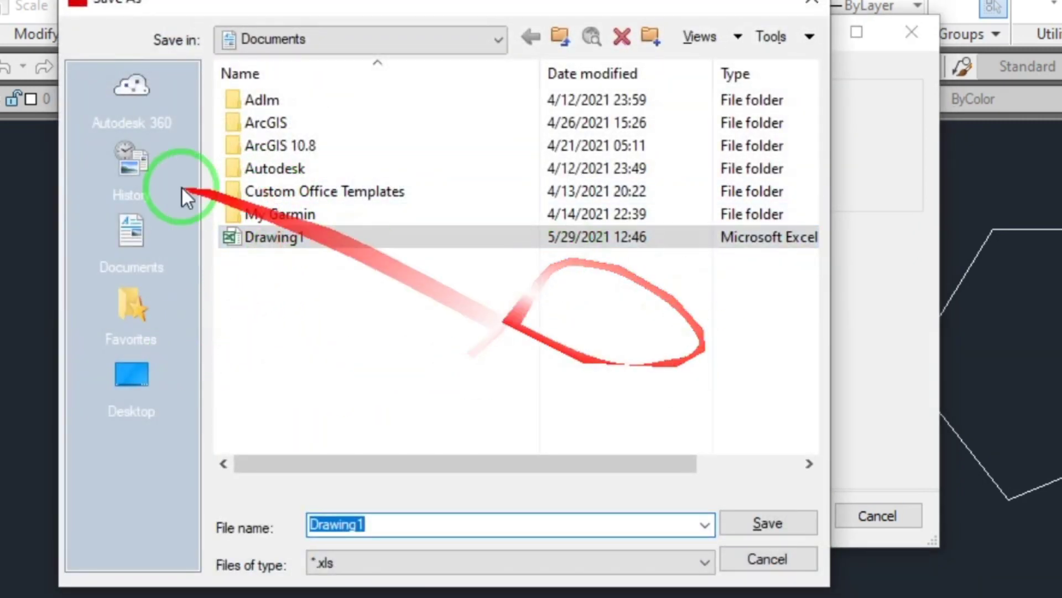
left_click(125, 371)
left_click(378, 526)
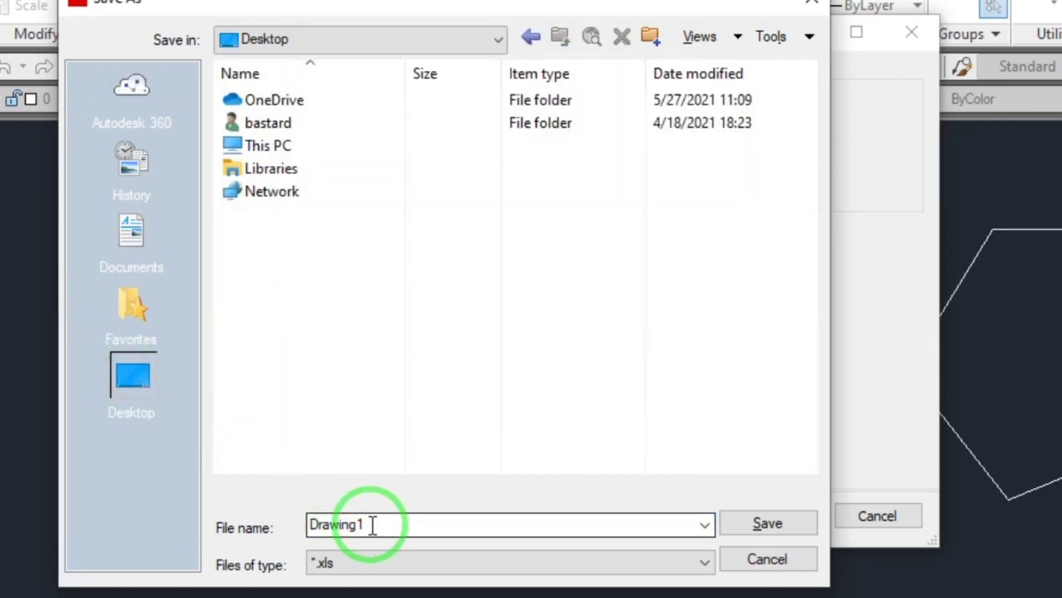
double_click(434, 523)
left_click(435, 523)
left_click(803, 519)
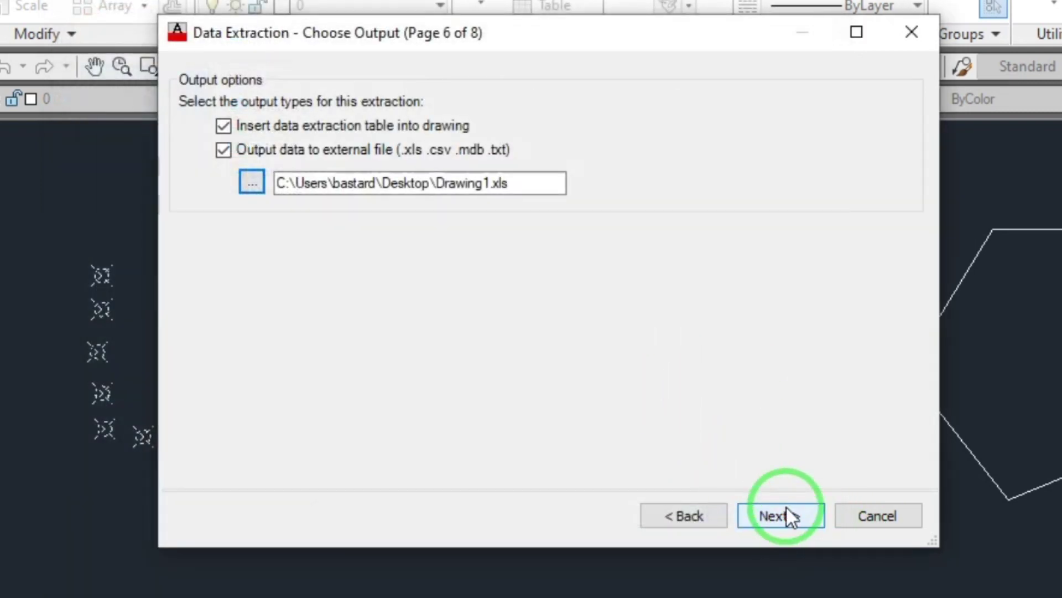
Pass the table style page and finish the data extraction wizard.
left_click(787, 515)
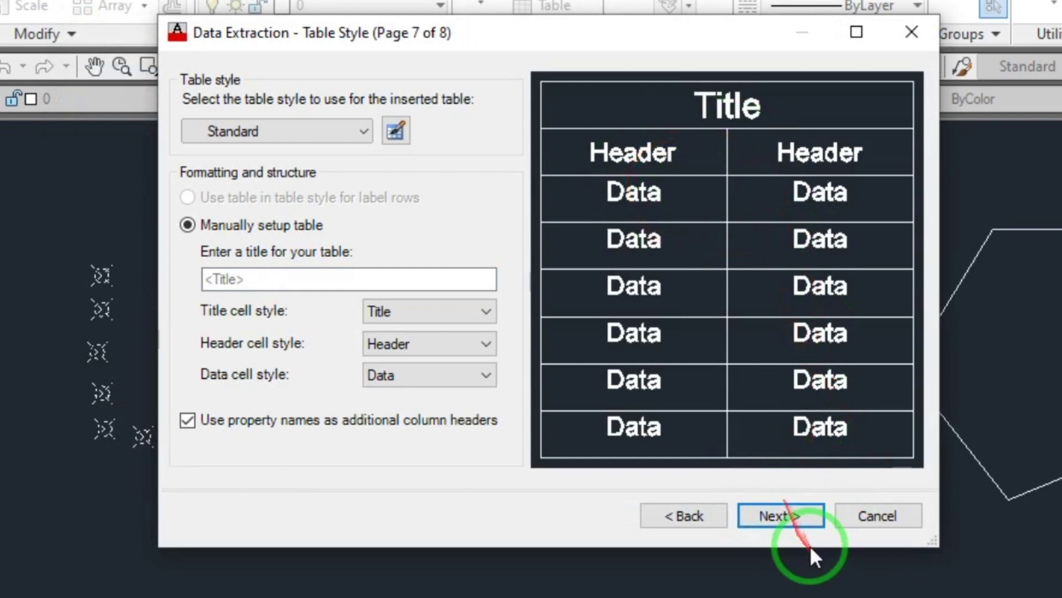
left_click(795, 511)
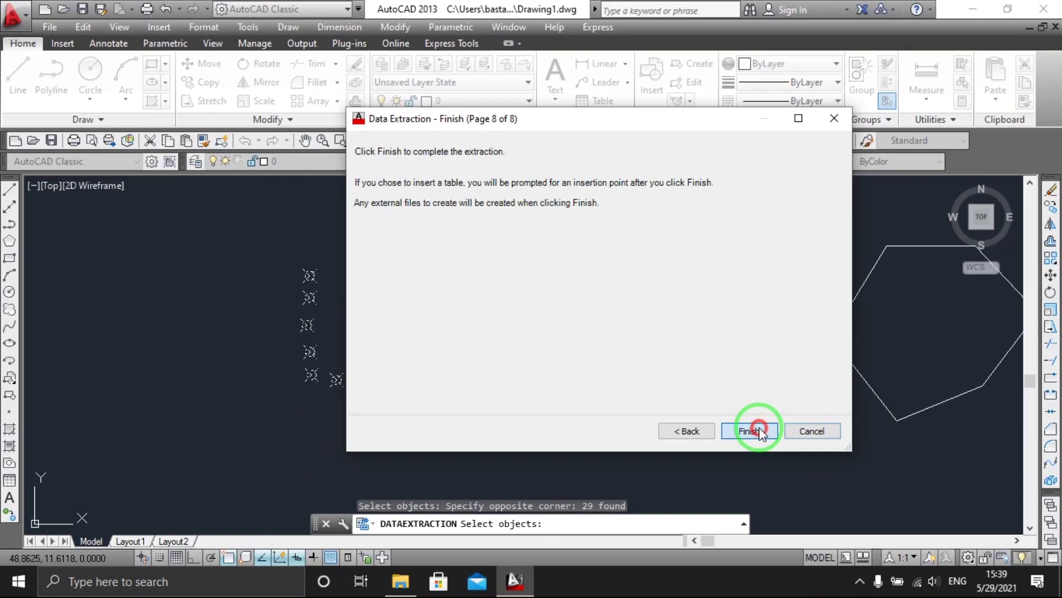
left_click(759, 427)
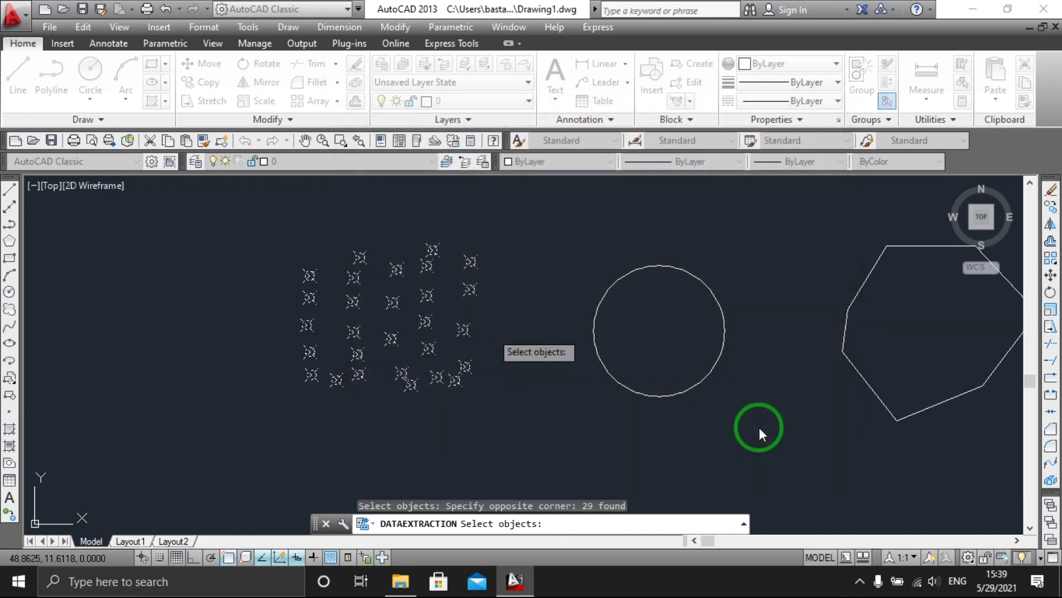
End the selection to create Drawing1.xls and place the coordinate table left of the points.
key("Return")
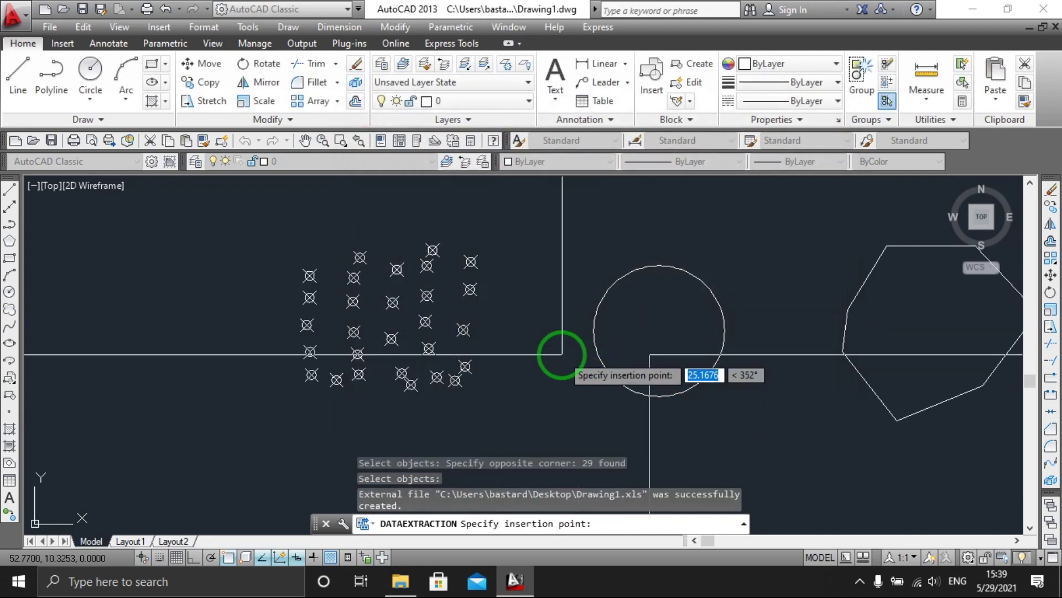
scroll(531, 365, "down", 5)
scroll(505, 374, "up", 4)
scroll(481, 363, "up", 2)
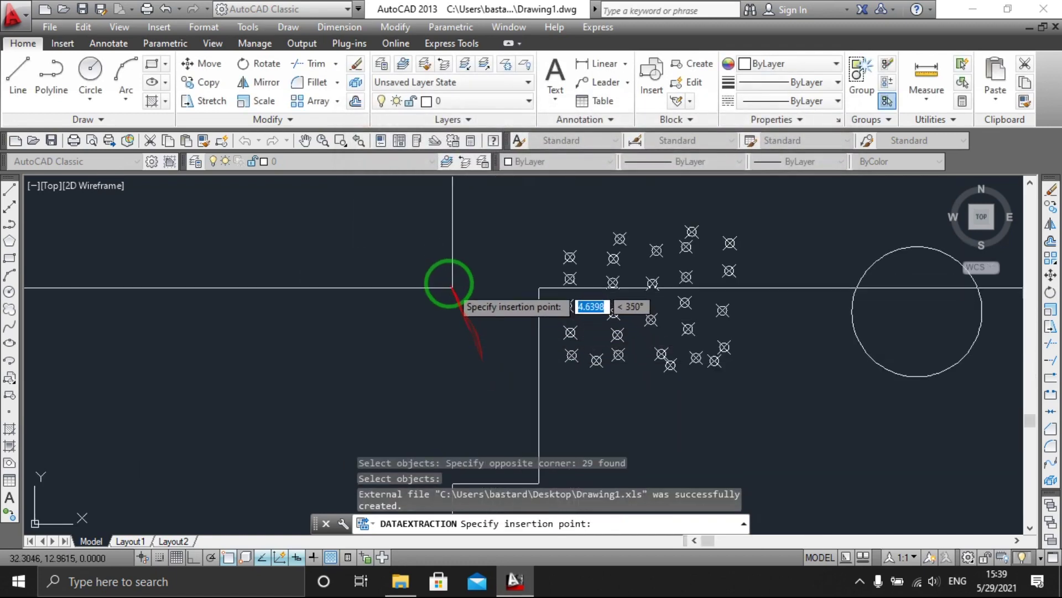
left_click(363, 246)
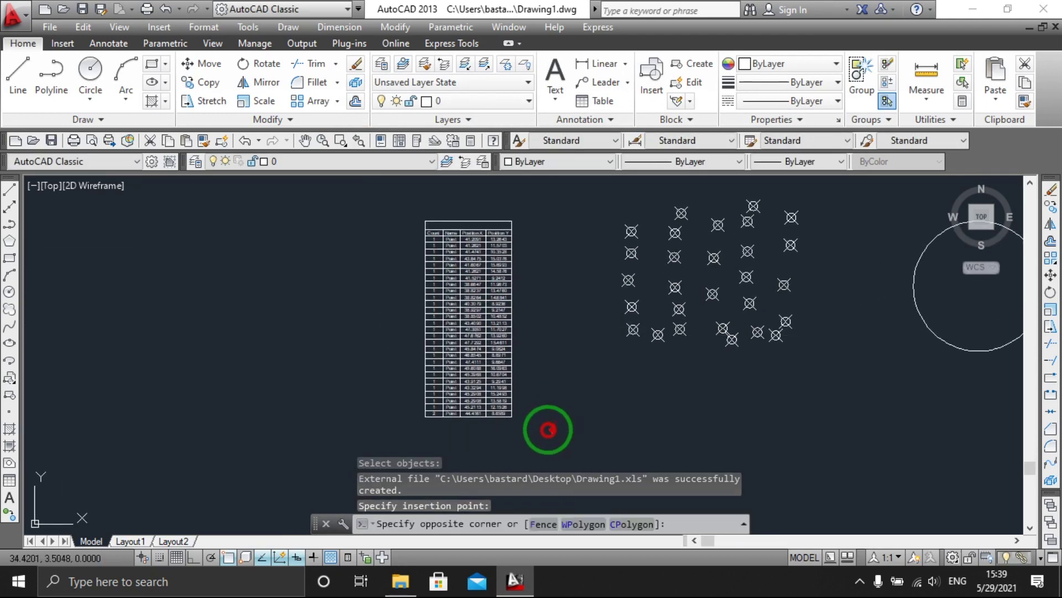
Scale the whole table by a factor of 2 about a picked base point.
left_click(553, 437)
left_click(331, 179)
type("SC")
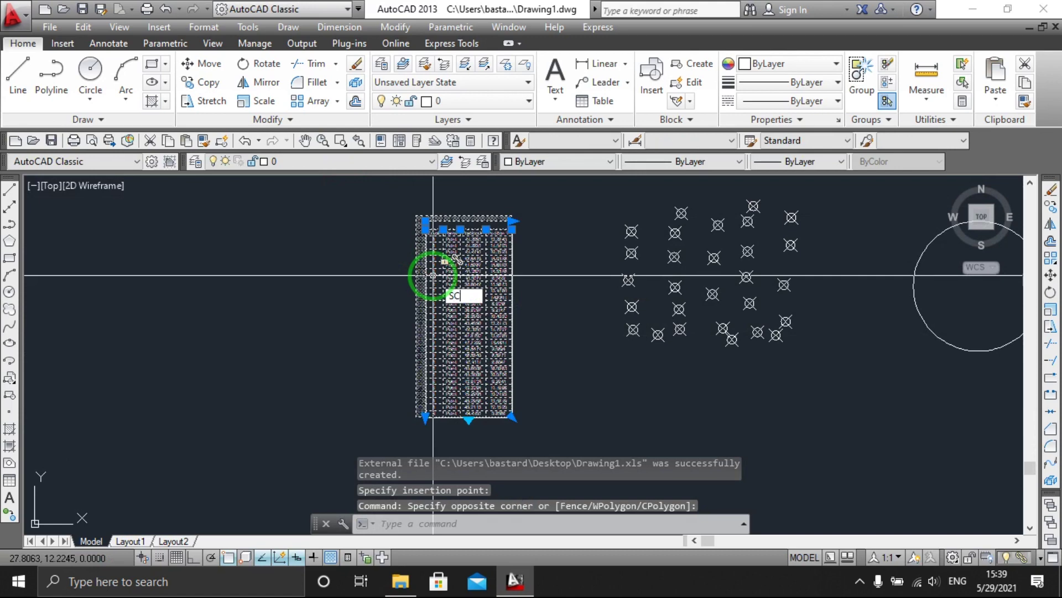
key("Return")
left_click(444, 285)
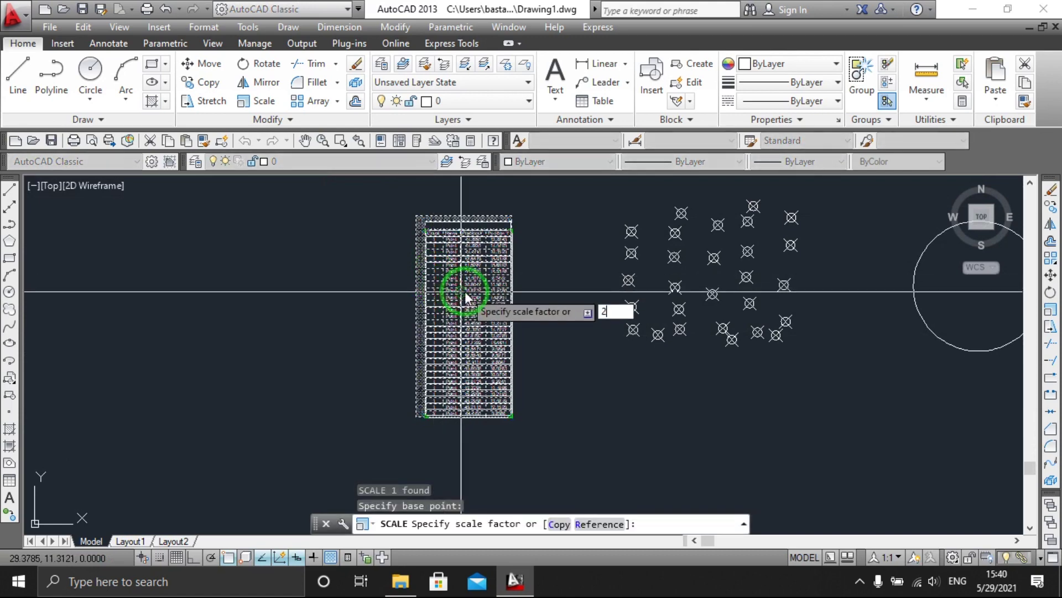
key("Return")
scroll(505, 280, "down", 3)
scroll(520, 285, "up", 2)
scroll(439, 304, "up", 2)
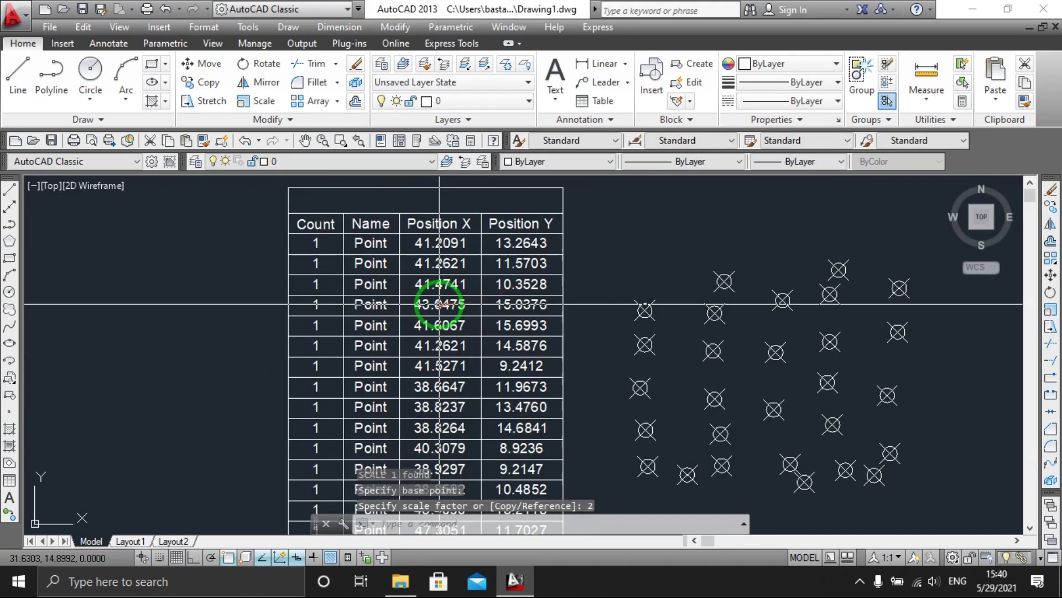
Reframe the view around the enlarged table and points, and select the table.
middle_click_drag(439, 304, 407, 284)
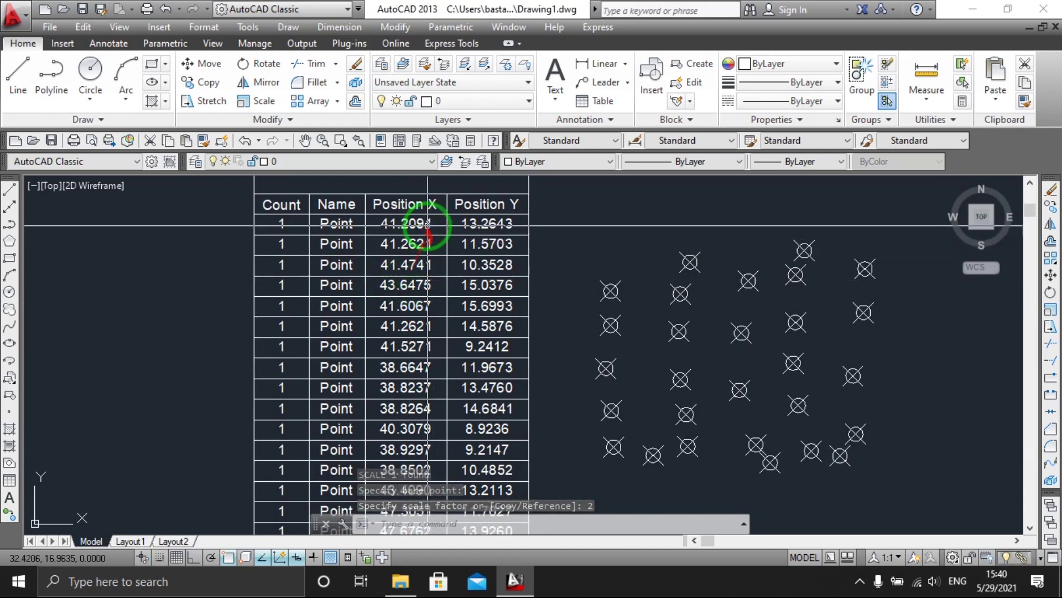
middle_click_drag(427, 225, 410, 229)
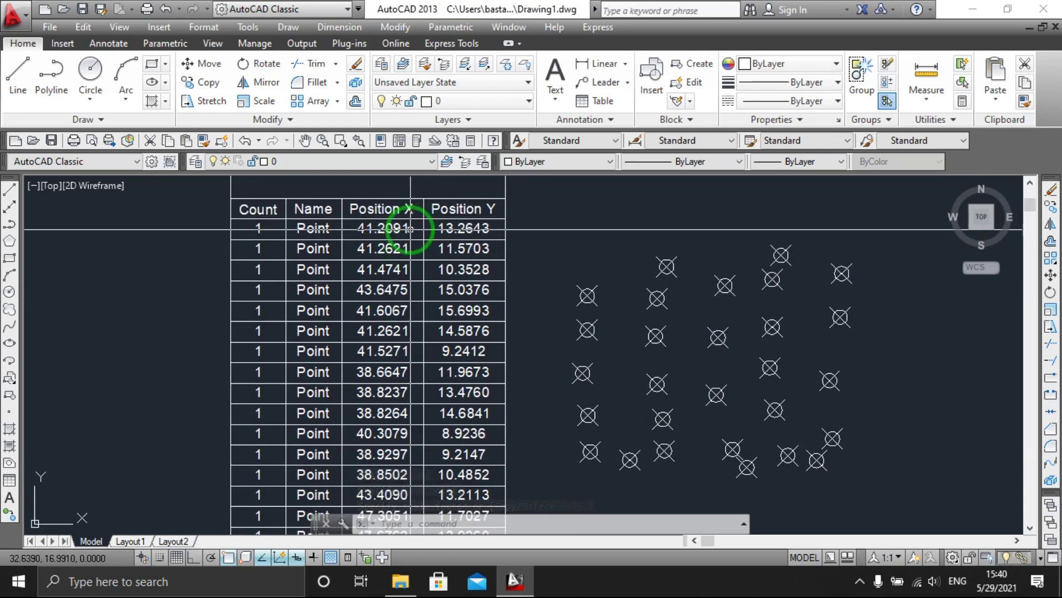
scroll(388, 335, "down", 3)
scroll(636, 347, "up", 3)
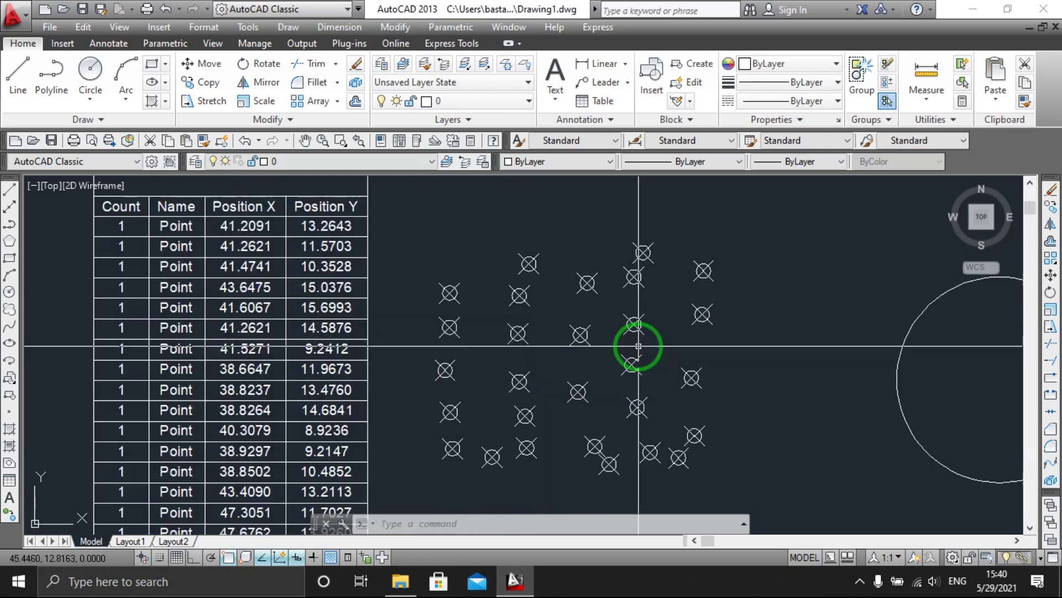
scroll(600, 243, "down", 2)
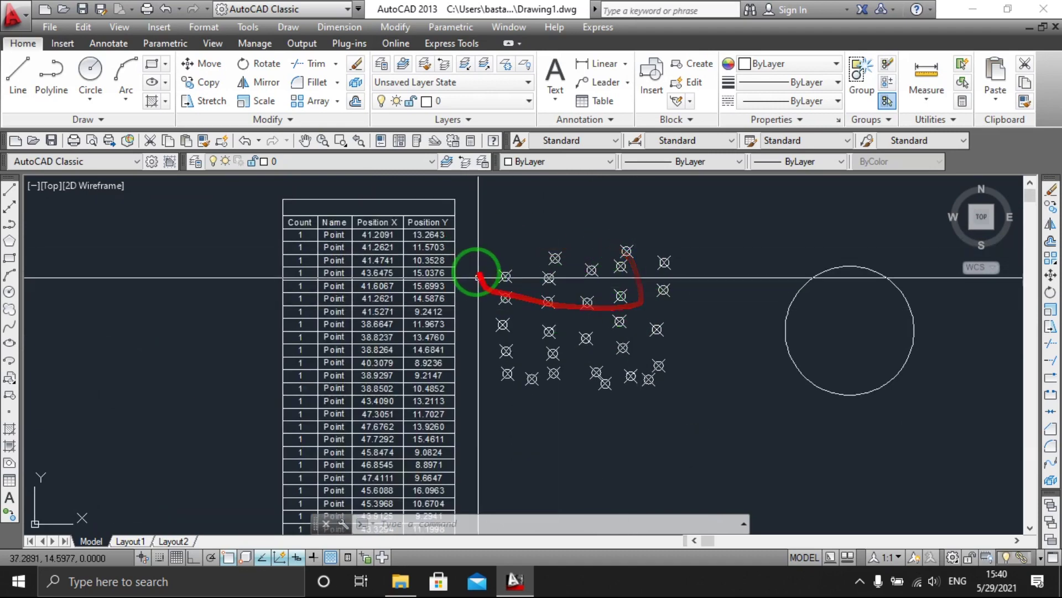
scroll(432, 241, "up", 3)
scroll(448, 263, "down", 1)
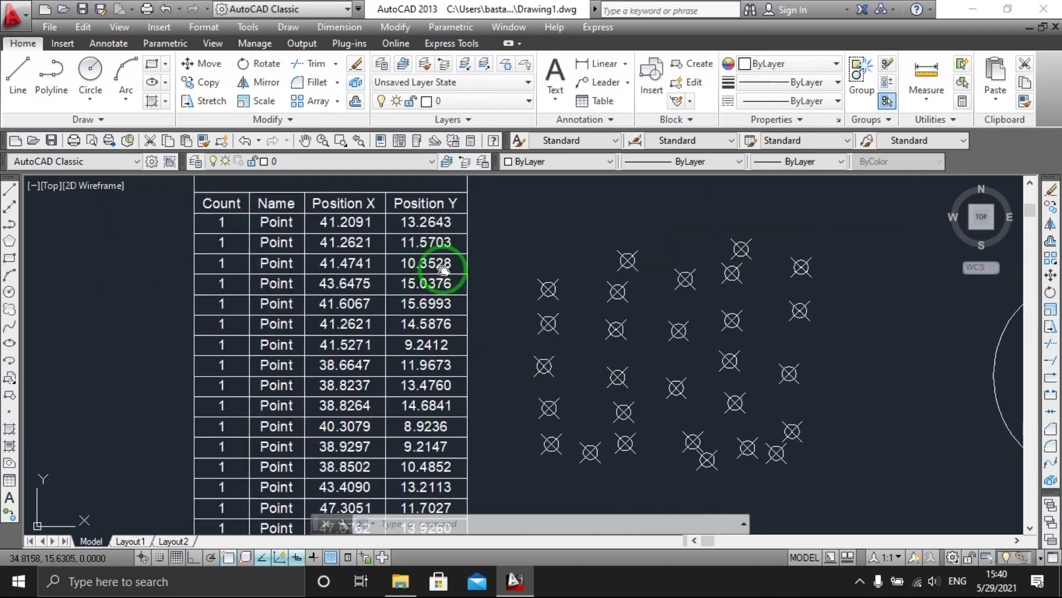
left_click(488, 316)
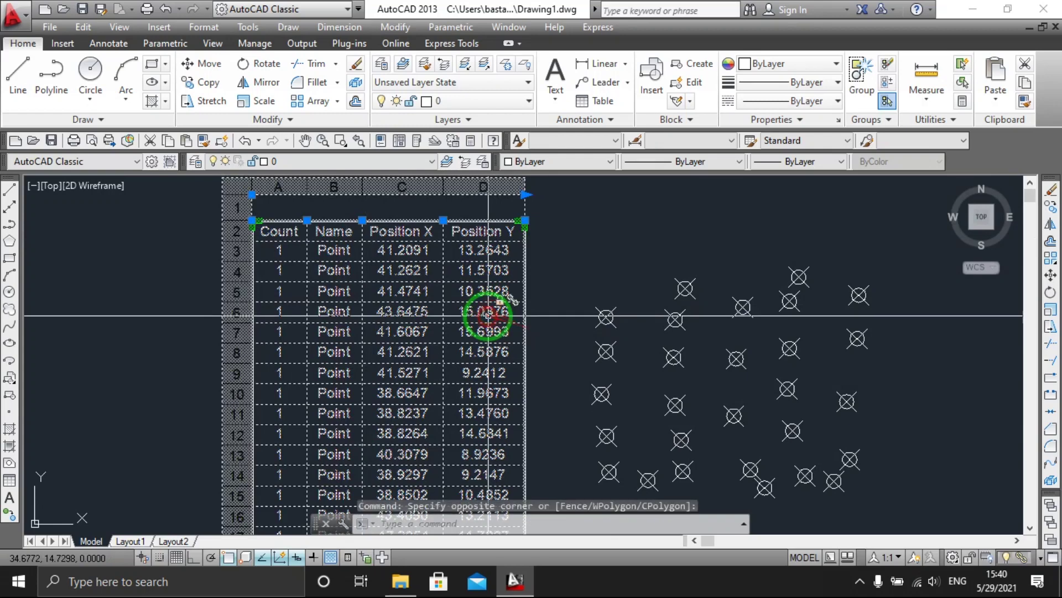
Move the table farther left of the points with M.
type("m")
key("Return")
left_click(297, 301)
scroll(517, 308, "down", 2)
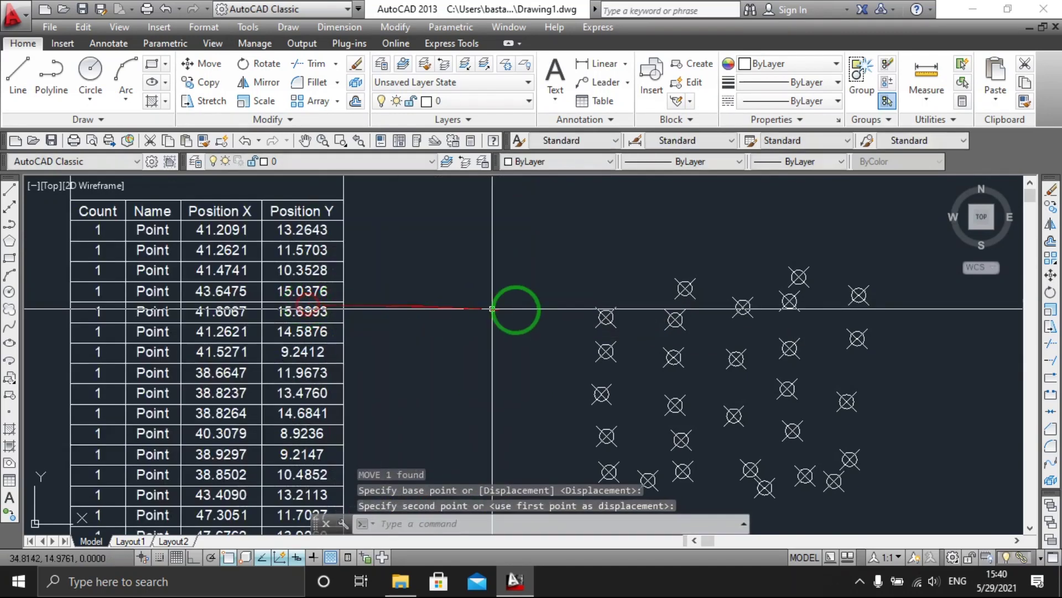
scroll(597, 320, "up", 4)
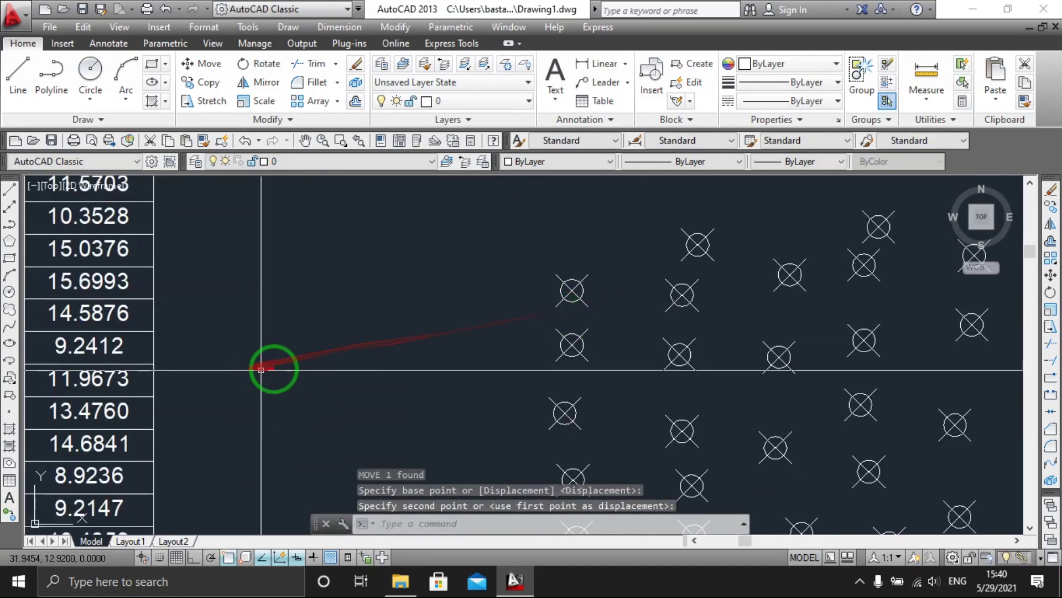
left_click(571, 288)
List a point's coordinates, X 38.8264 and Y 14.6841, to verify the table row.
left_click(559, 271)
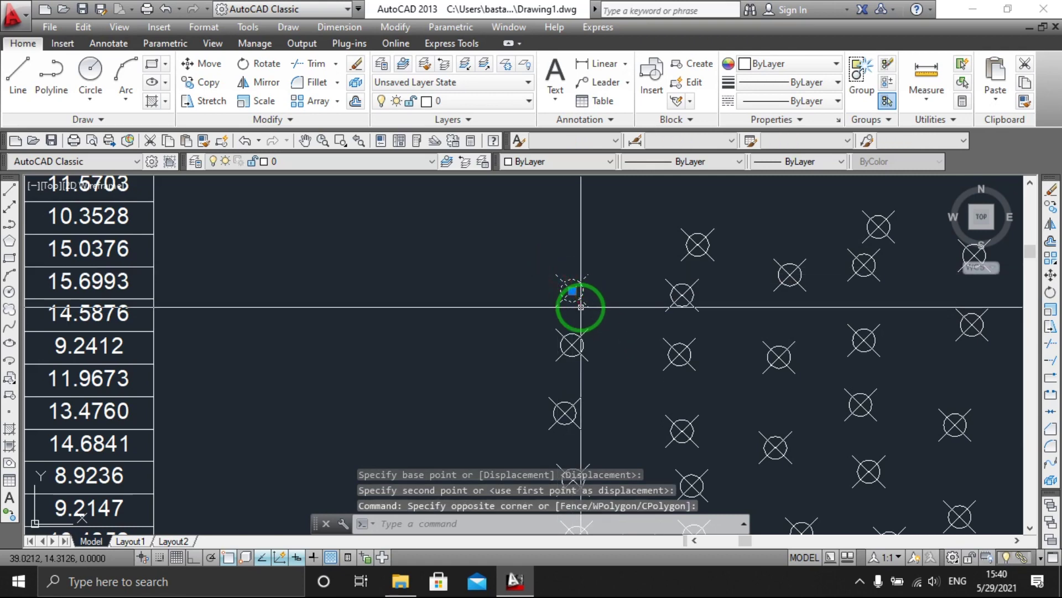
key("Escape")
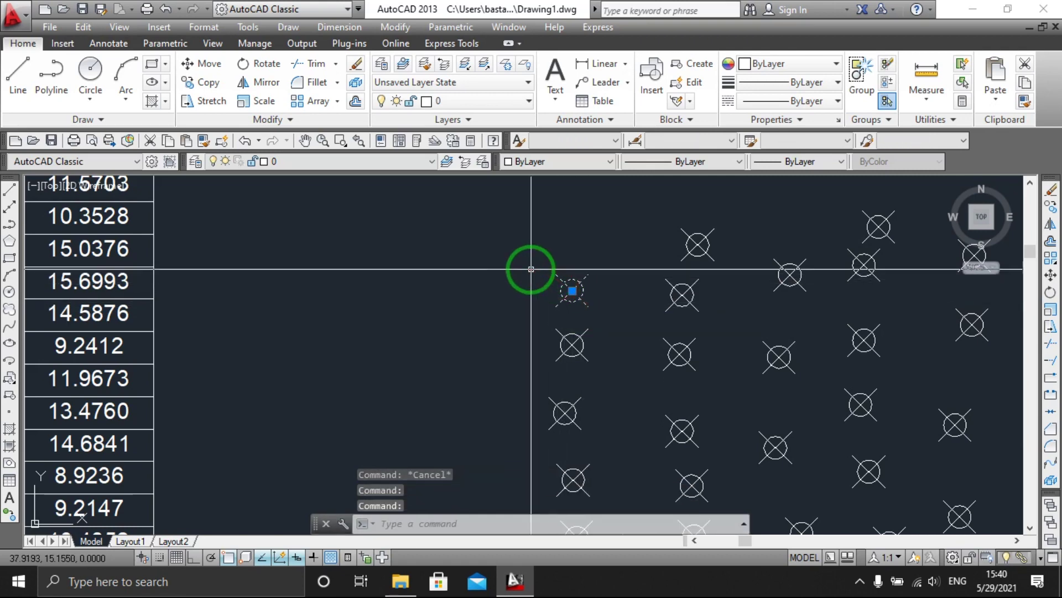
type("i")
key("Return")
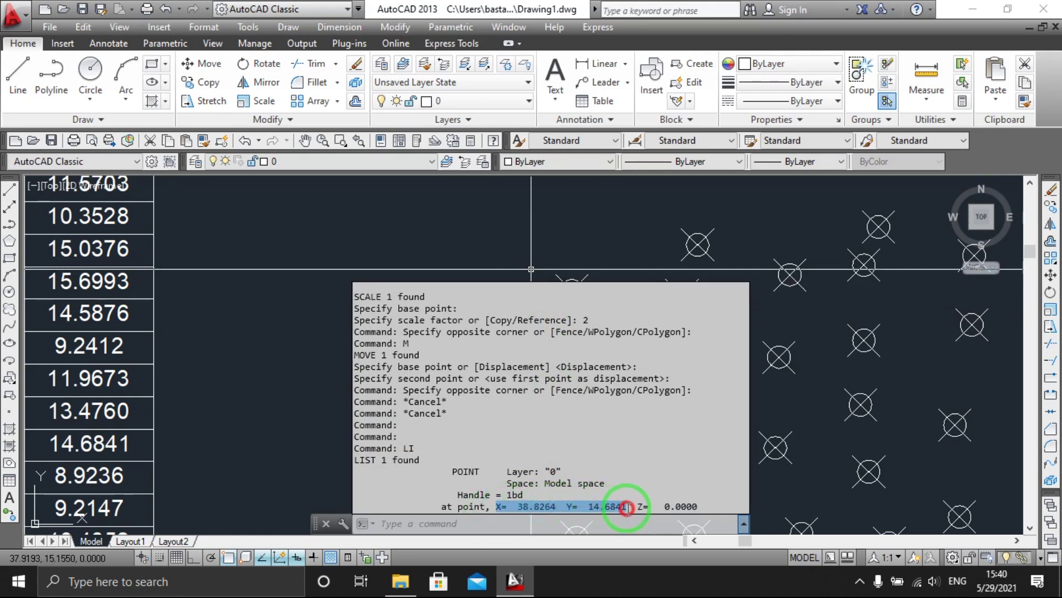
left_click(285, 301)
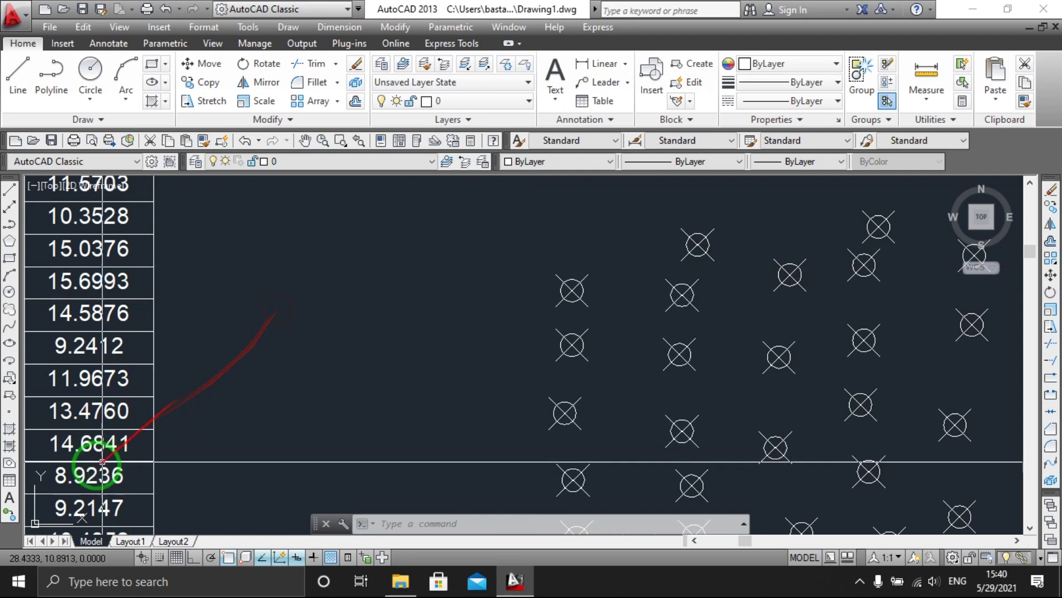
left_click(10, 497)
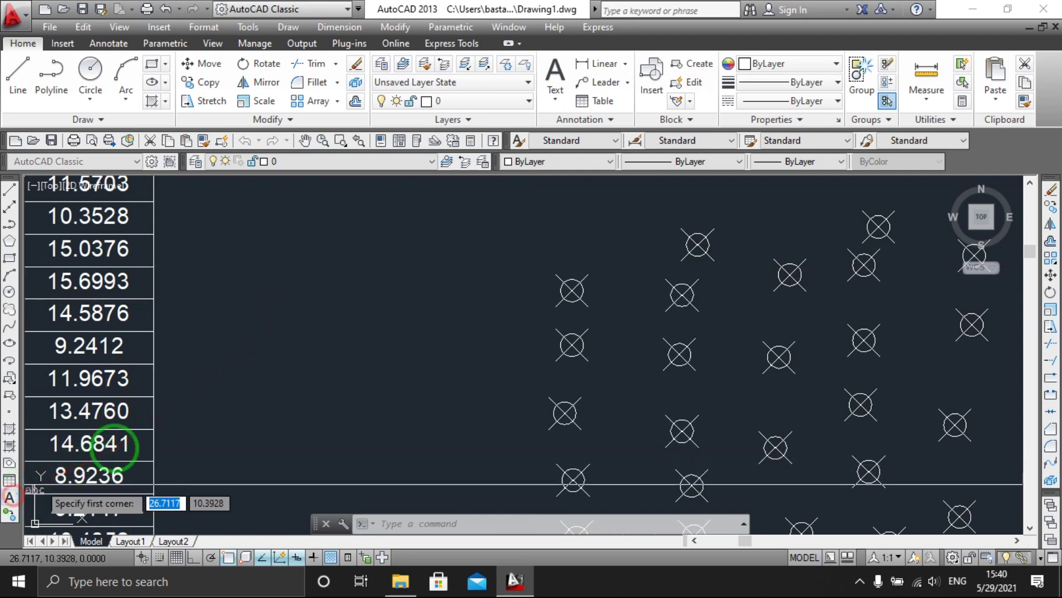
Write the multiline text 'X= 38.8264 Y= 14.6841' beside its point.
left_click(288, 314)
left_click(391, 356)
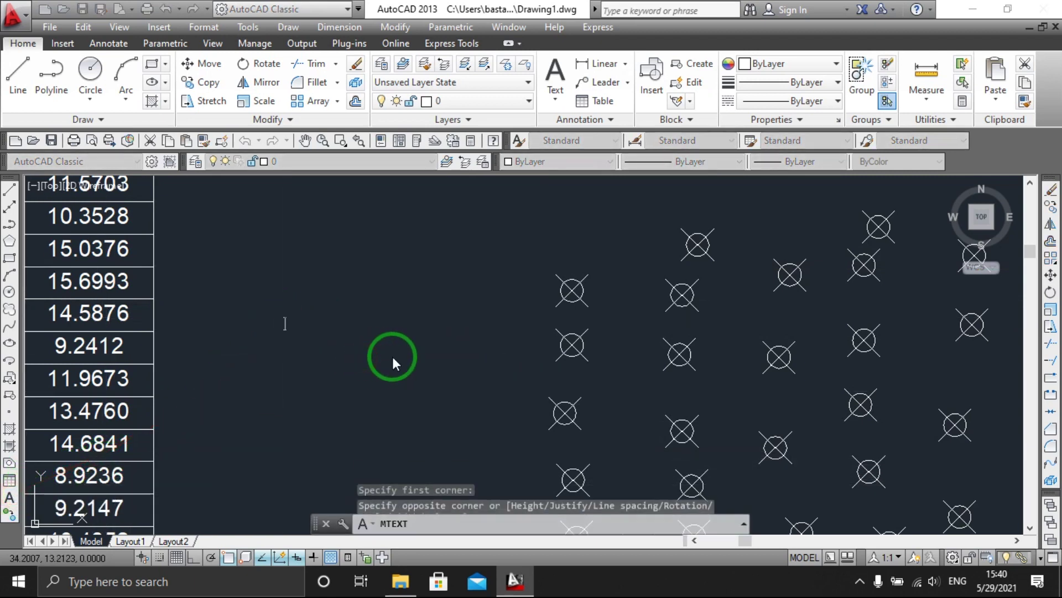
left_click_drag(369, 304, 485, 303)
left_click(430, 374)
Scale the coordinate label by 2 with SC.
left_click(343, 285)
type("sc")
key("Return")
left_click(293, 334)
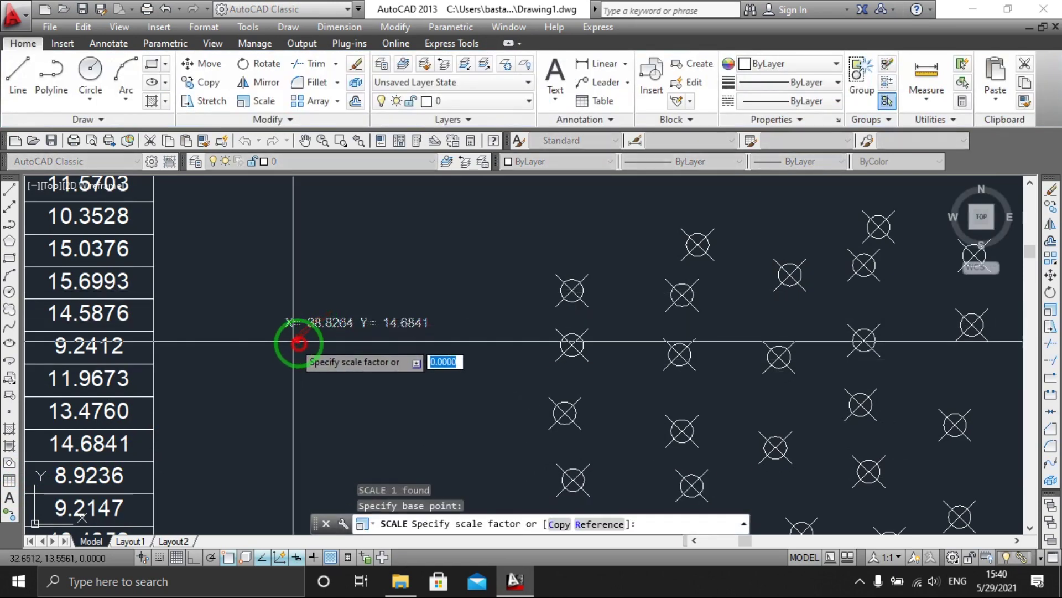
key("Return")
middle_click_drag(348, 356, 368, 320)
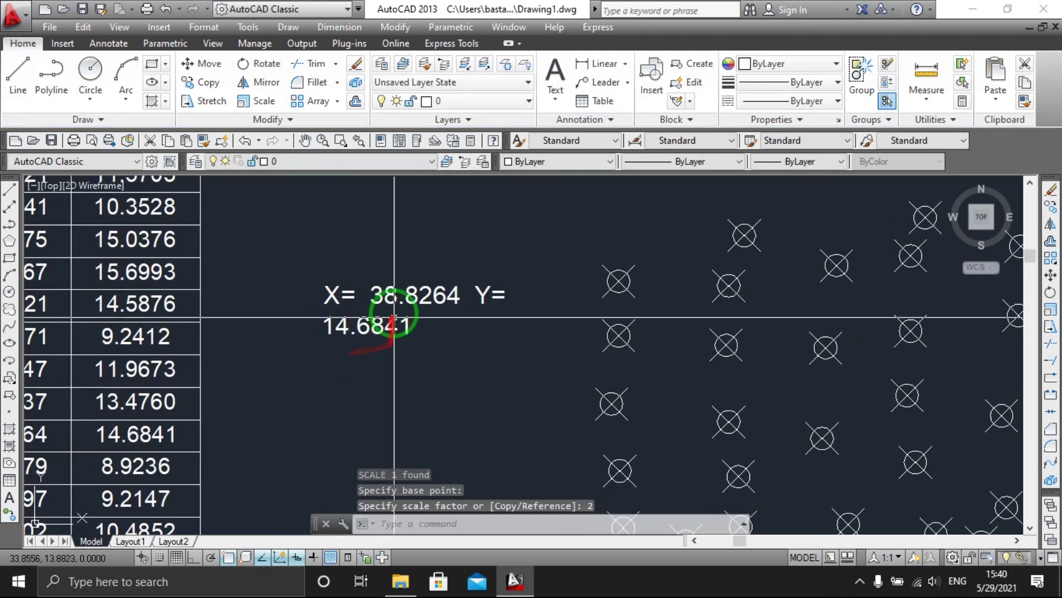
Widen the label's text box so the coordinates fit on one line.
double_click(523, 298)
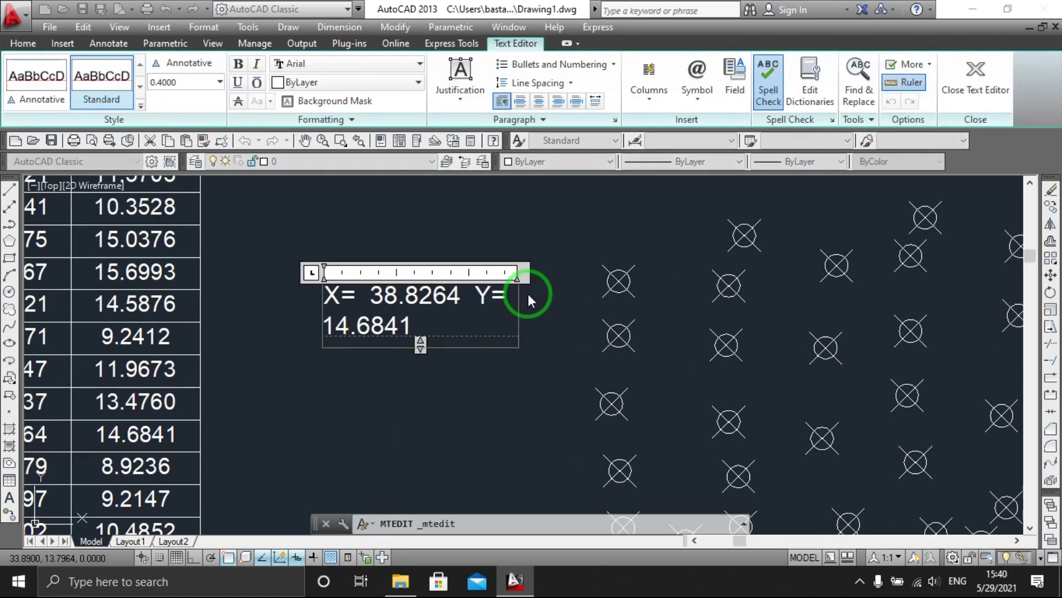
left_click_drag(525, 272, 651, 279)
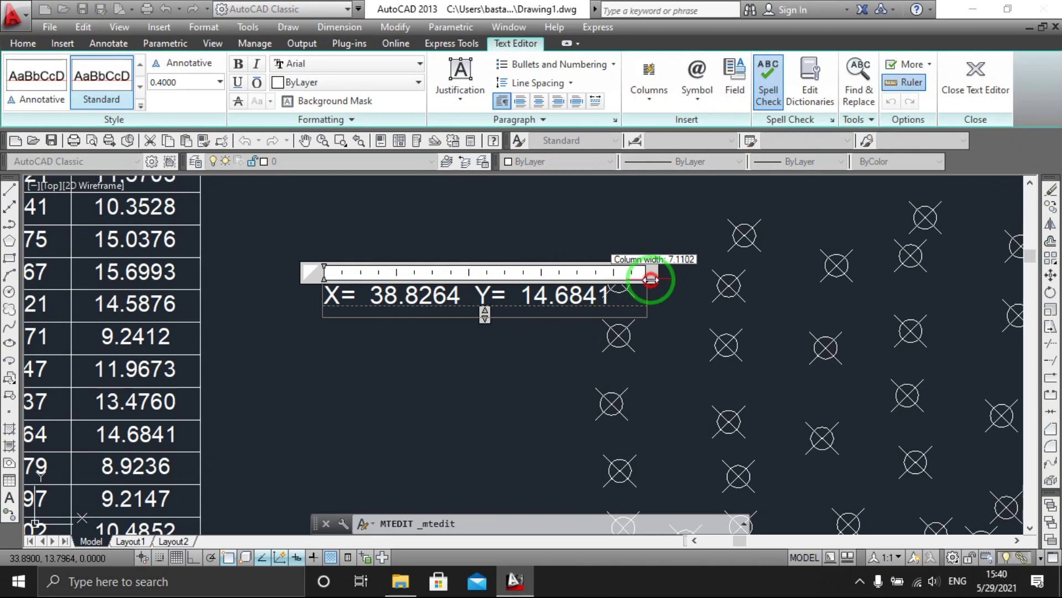
left_click(497, 380)
scroll(497, 381, "down", 5)
middle_click_drag(469, 372, 589, 294)
scroll(588, 293, "up", 8)
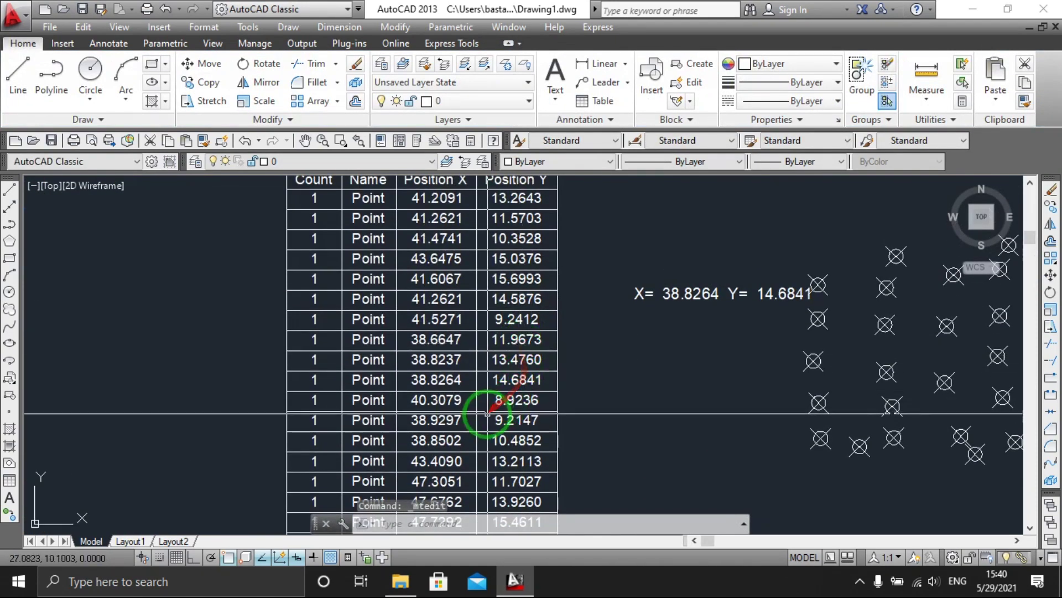
Move the X/Y label next to the table's 38.8264 row.
middle_click_drag(486, 455, 491, 427)
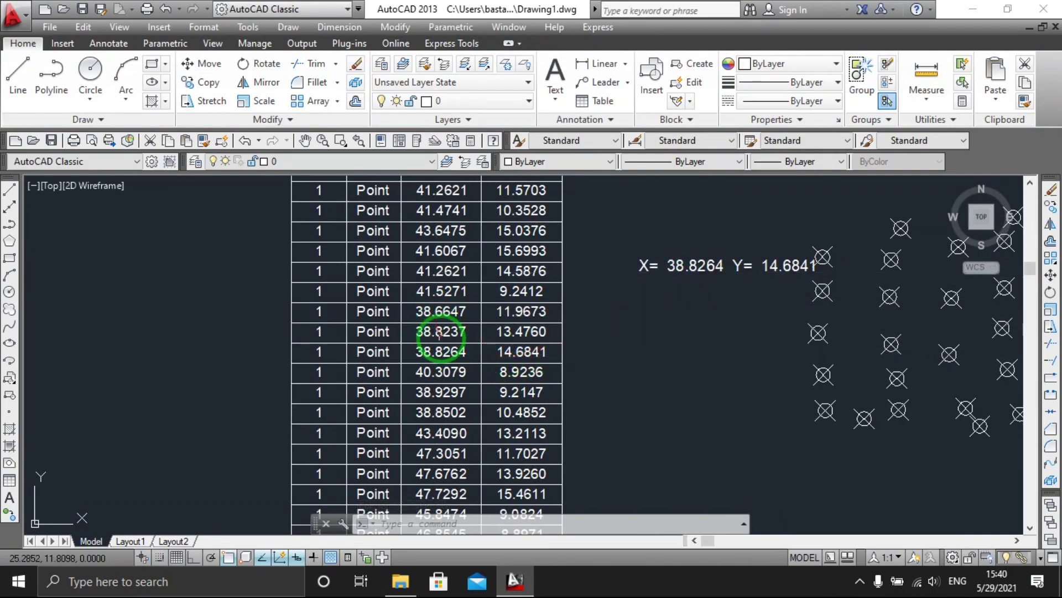
left_click(675, 325)
left_click(621, 230)
type("m")
key("Return")
left_click(641, 270)
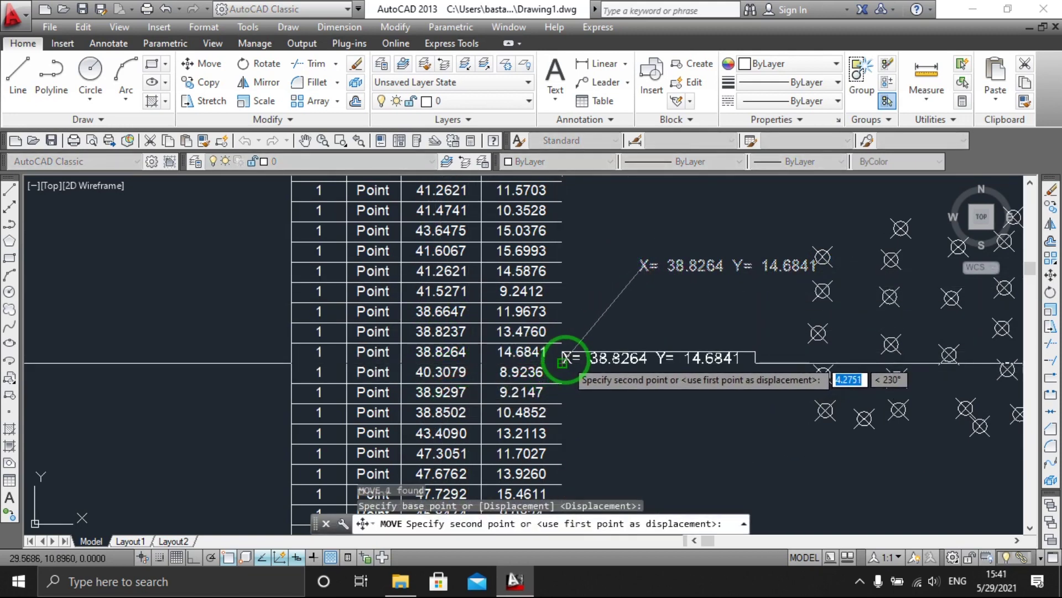
left_click(563, 362)
Frame the table, label and points in view, then minimize AutoCAD.
scroll(572, 372, "up", 2)
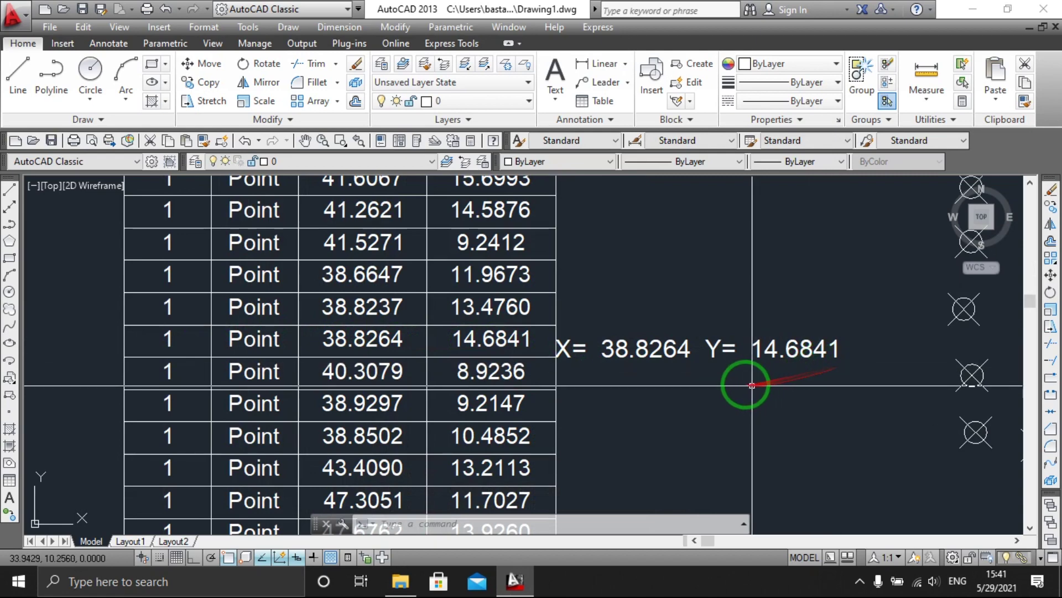
middle_click_drag(755, 391, 729, 371)
scroll(729, 371, "down", 4)
scroll(705, 379, "down", 1)
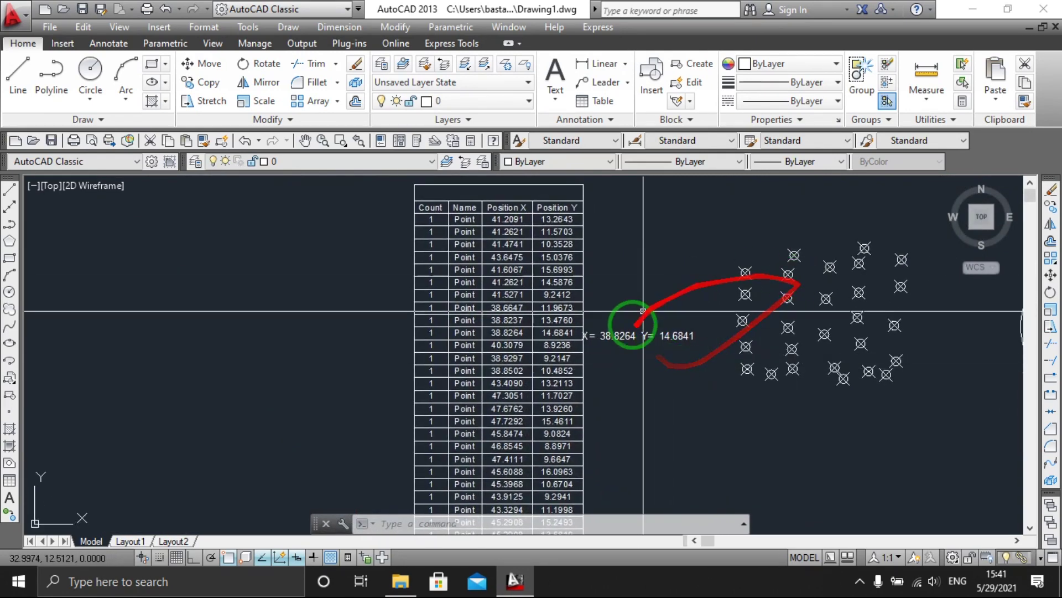
middle_click_drag(645, 308, 557, 333)
scroll(559, 326, "up", 2)
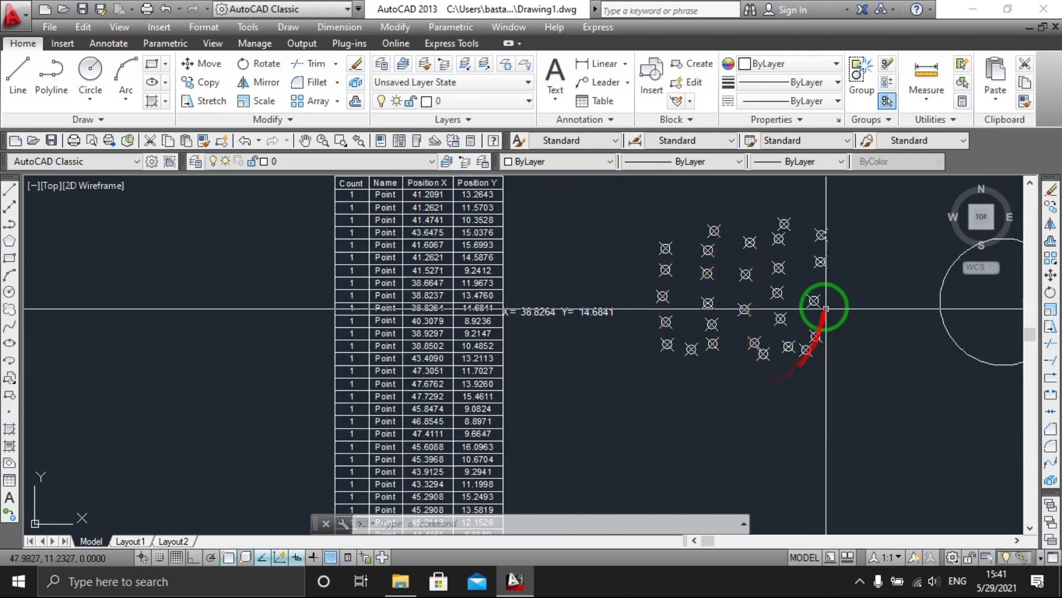
scroll(664, 326, "down", 3)
scroll(645, 332, "up", 2)
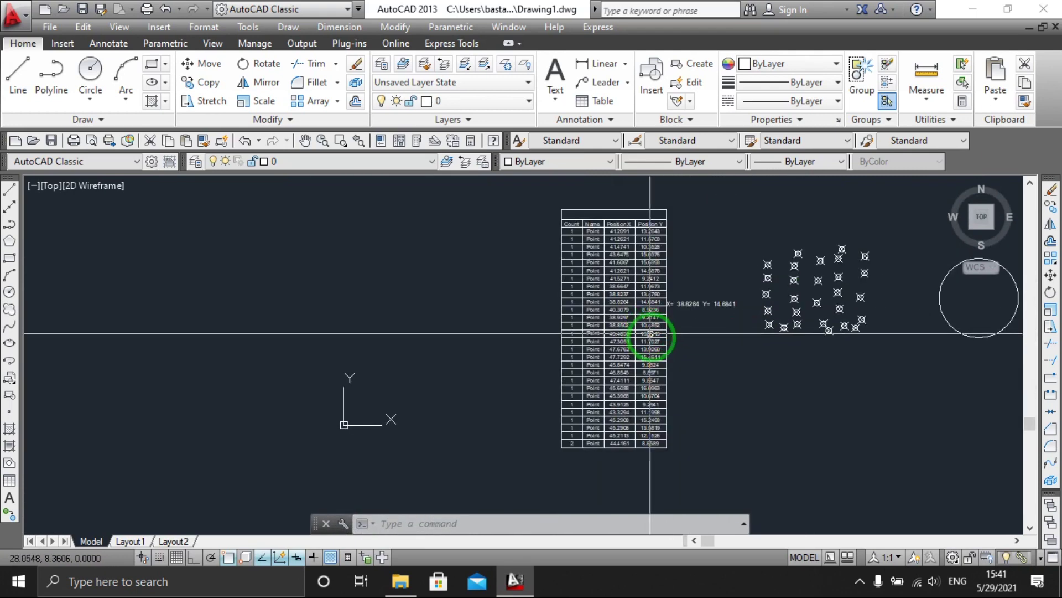
middle_click_drag(645, 332, 586, 330)
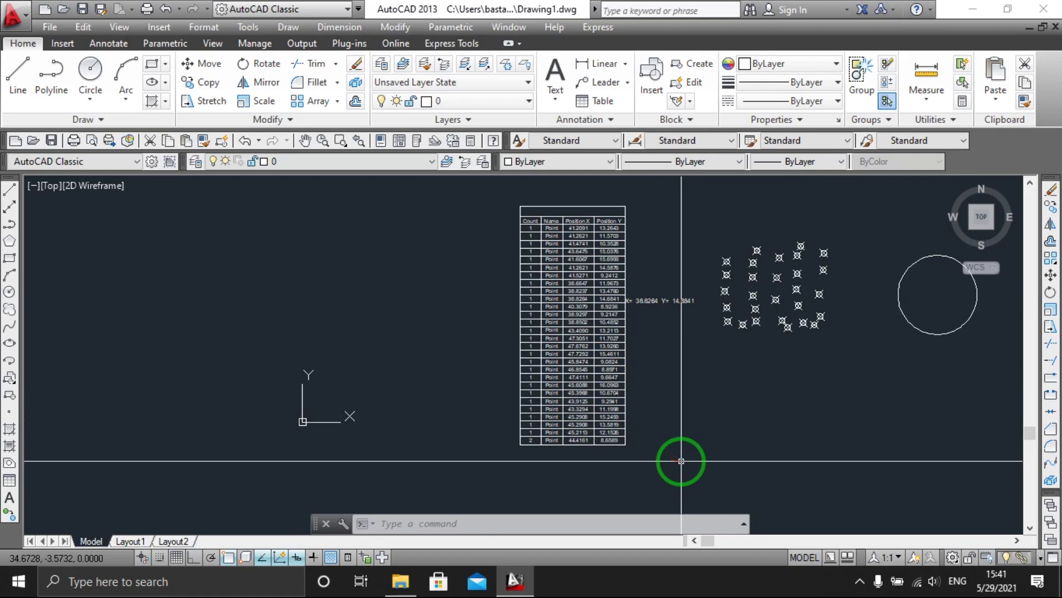
left_click(966, 11)
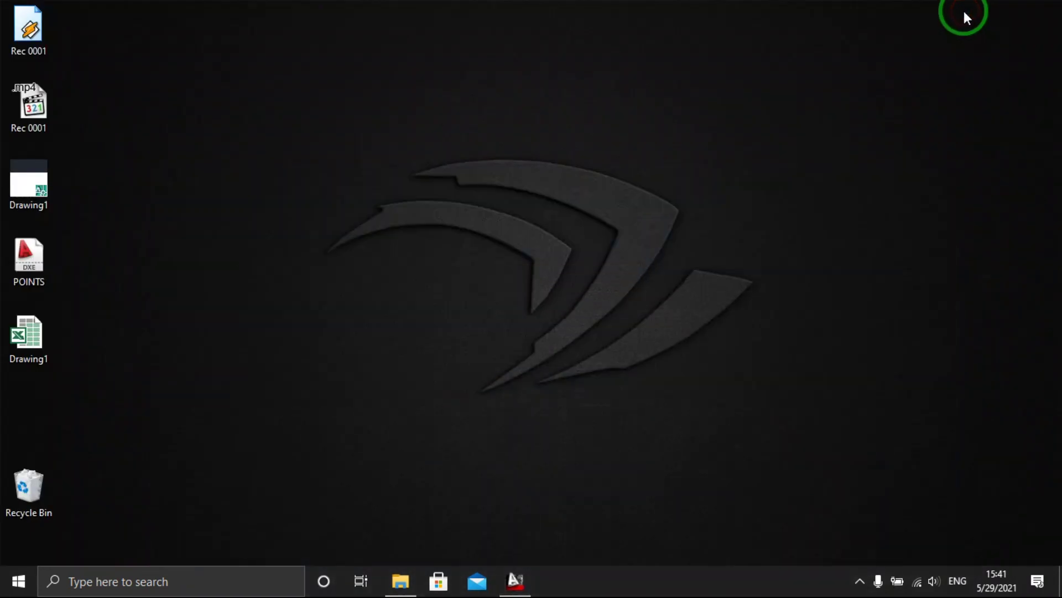
Refresh the desktop to show the exported files and open the Drawing1 workbook.
right_click(336, 244)
left_click(367, 286)
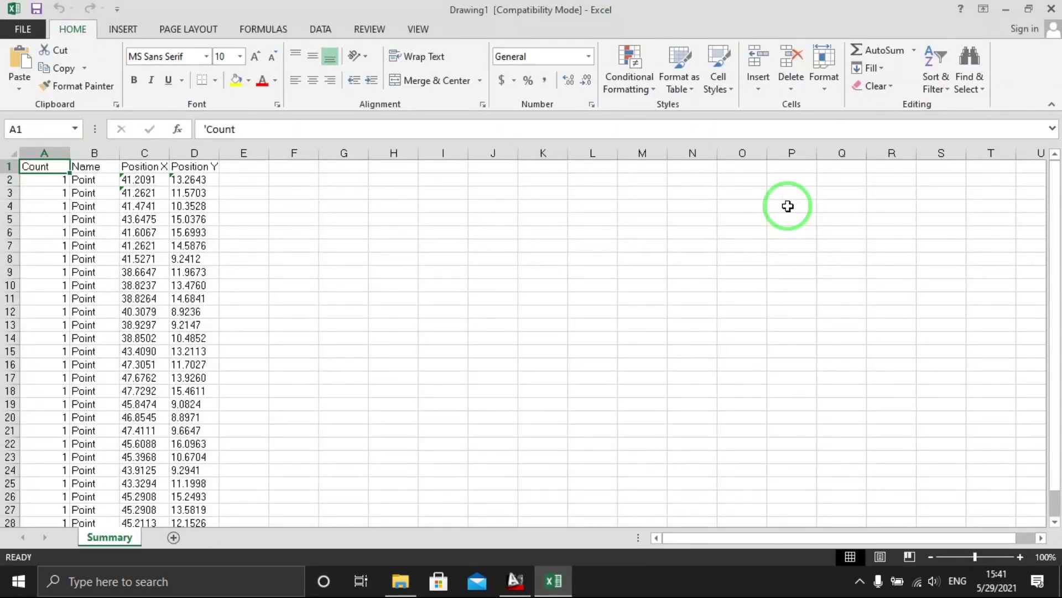
left_click(276, 224)
scroll(146, 239, "down", 1)
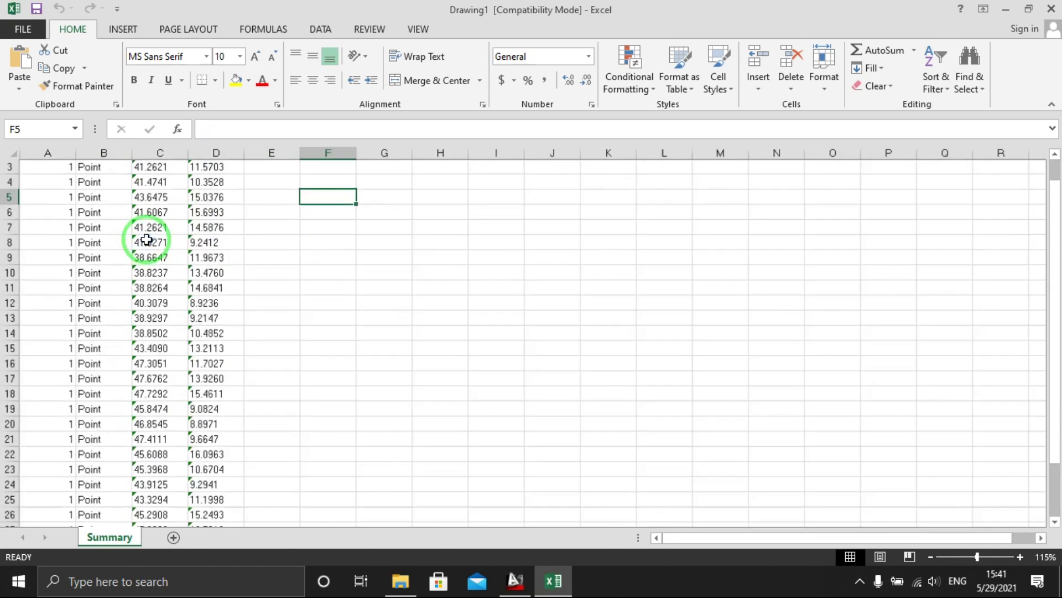
left_click(296, 251)
scroll(221, 283, "up", 2, "ctrl")
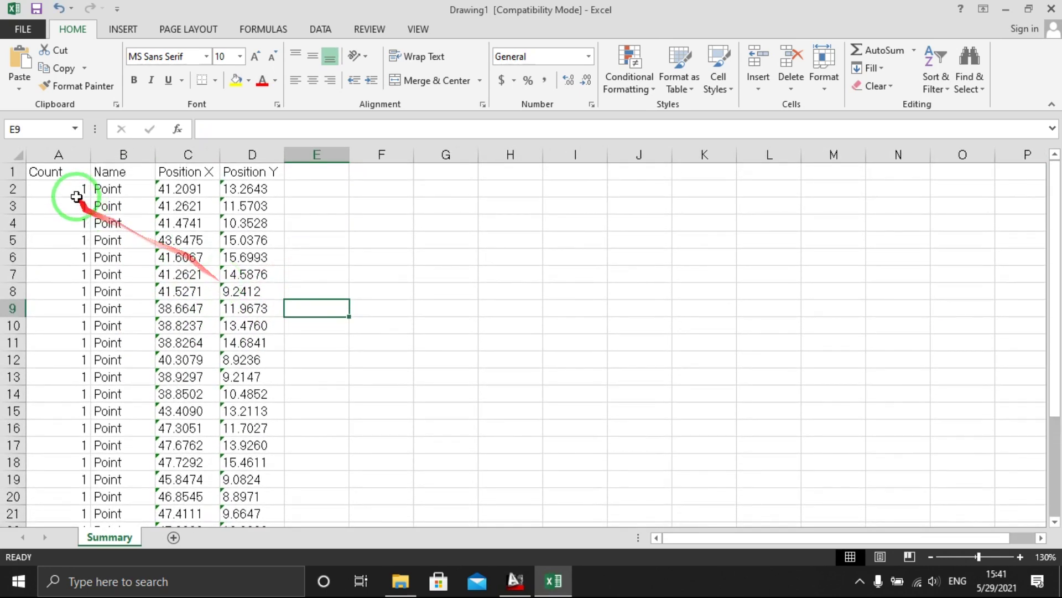
Select the Count to Position Y headers and review the points' X and Y values.
left_click_drag(67, 171, 278, 174)
left_click_drag(261, 347, 260, 346)
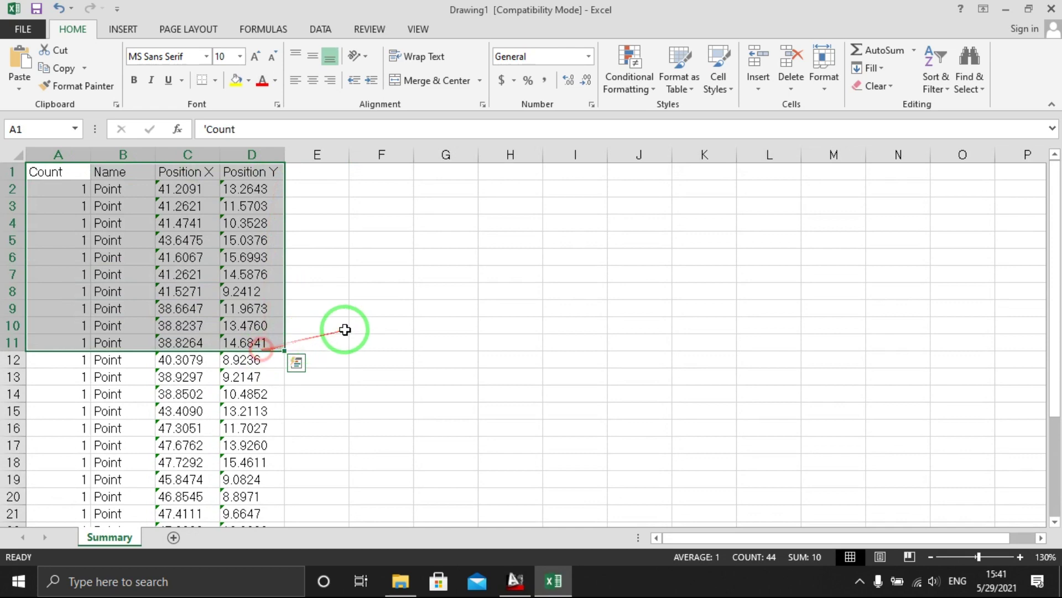
scroll(345, 329, "down", 4)
scroll(330, 330, "up", 2)
left_click(247, 315)
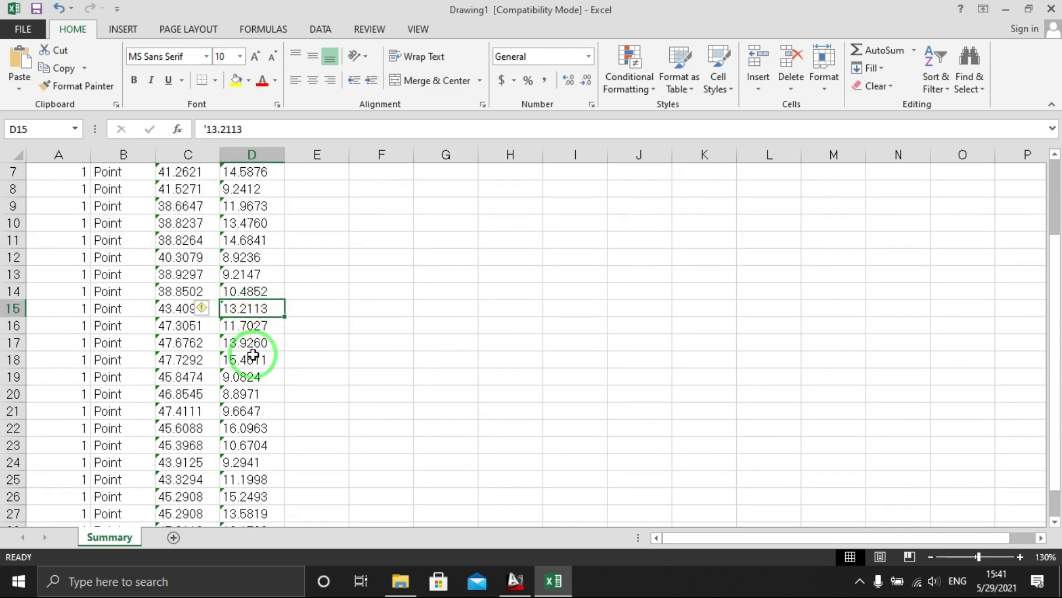
left_click(192, 317)
scroll(195, 343, "down", 3)
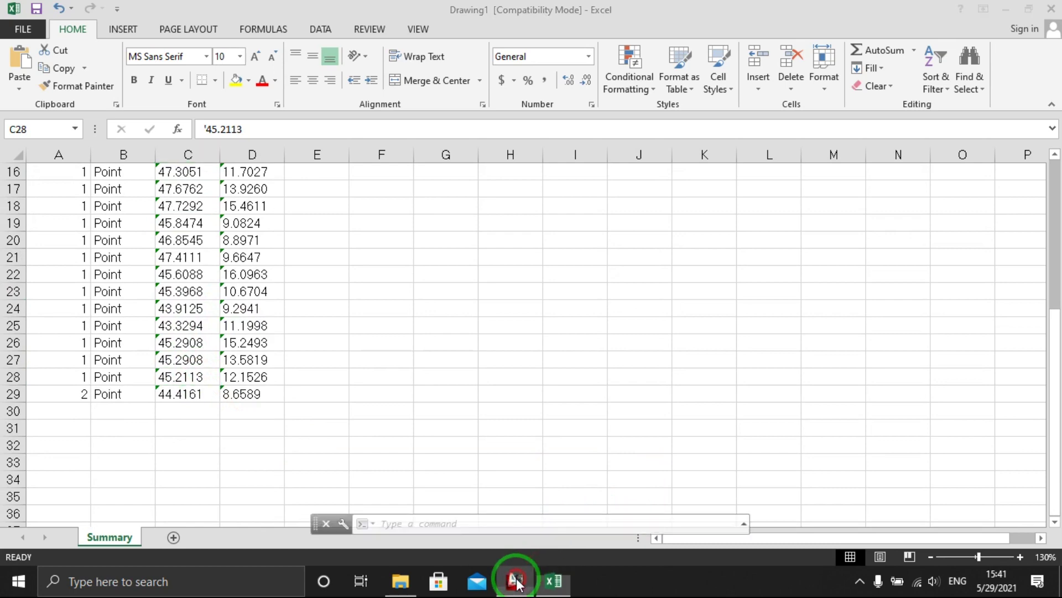
Switch back to the AutoCAD drawing from the taskbar.
left_click(516, 581)
right_click(593, 403)
key("Escape")
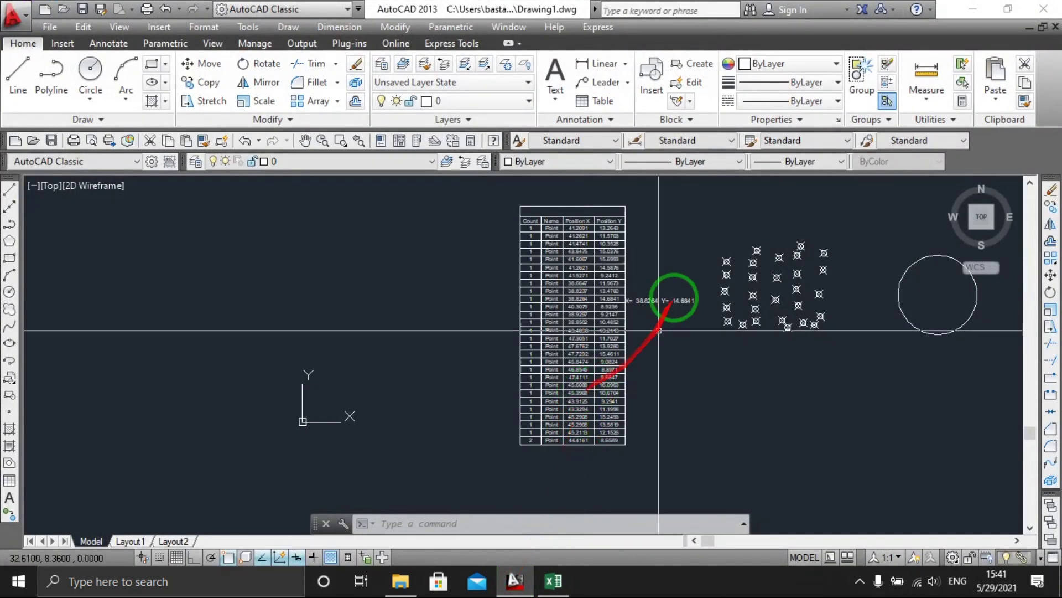
Window-select the coordinates table and delete it from the drawing.
middle_click_drag(676, 275, 616, 285)
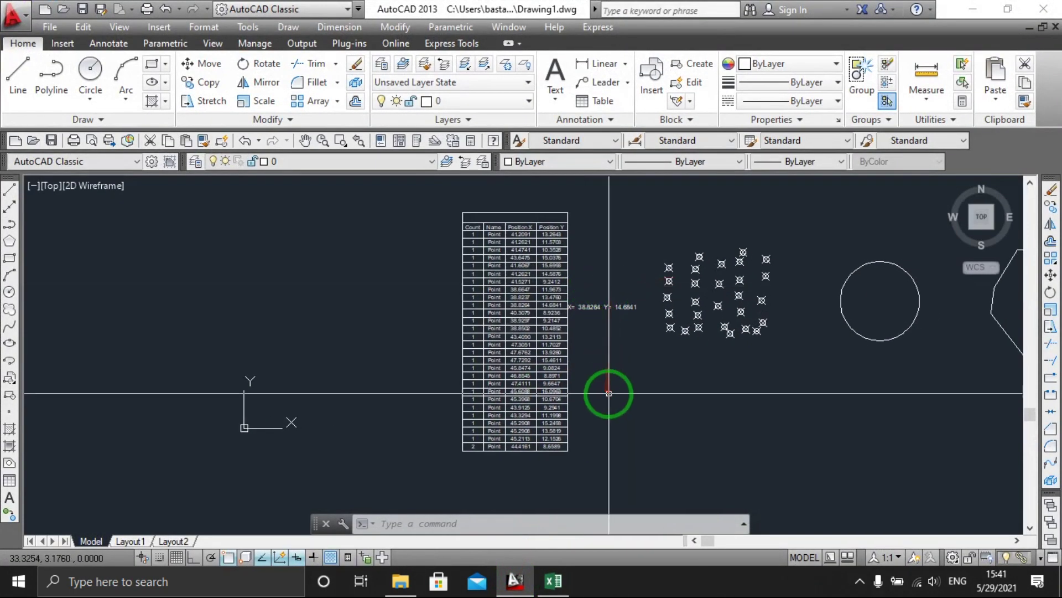
left_click(616, 473)
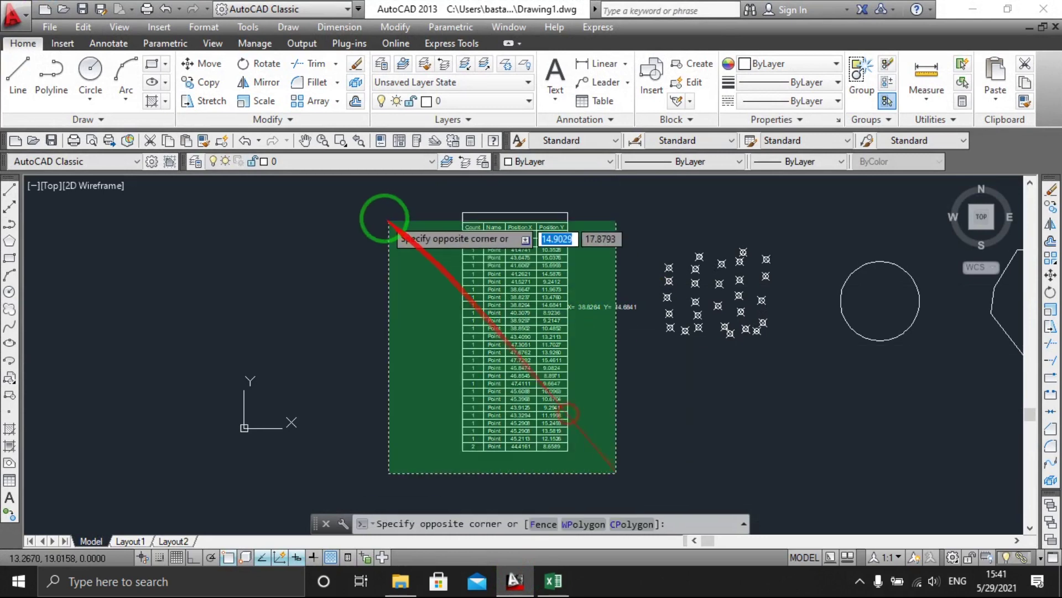
left_click(383, 193)
key("Delete")
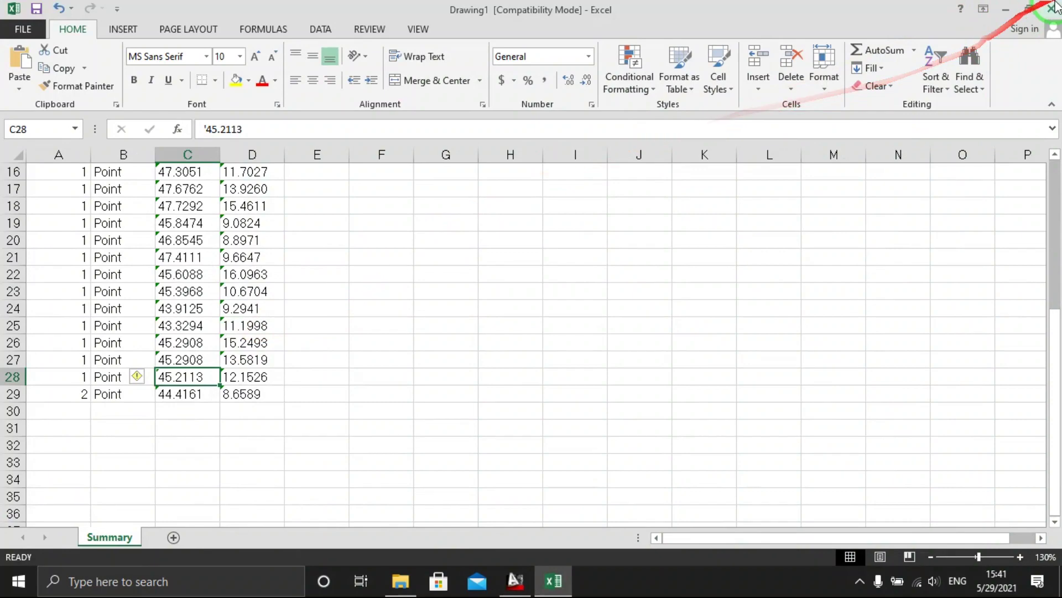
Close Excel, delete the POINTS and Drawing1 spreadsheet files, and restore AutoCAD.
left_click(1051, 9)
left_click_drag(196, 376, 5, 182)
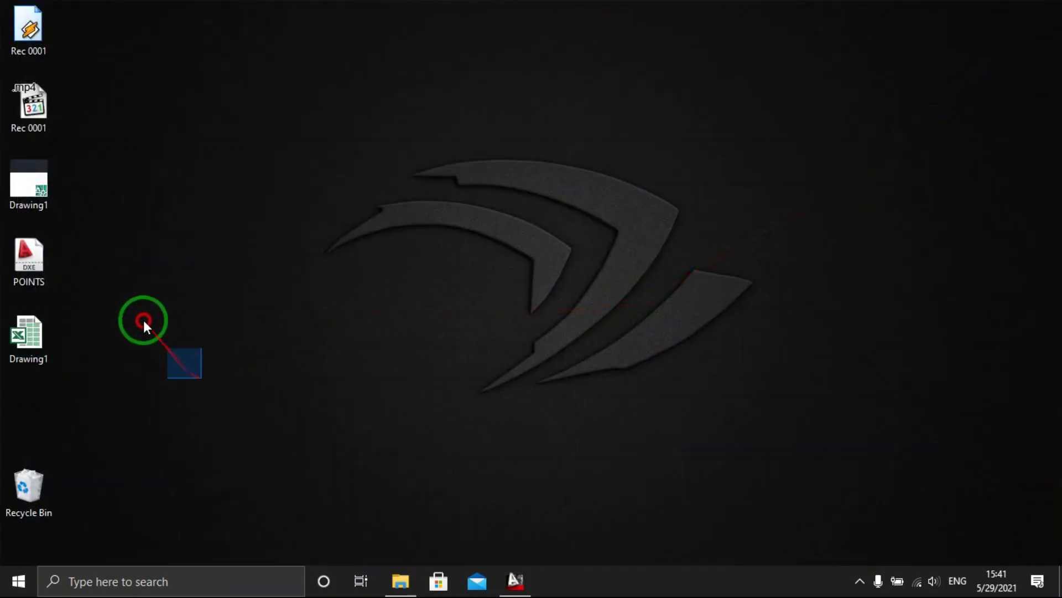
key("Delete")
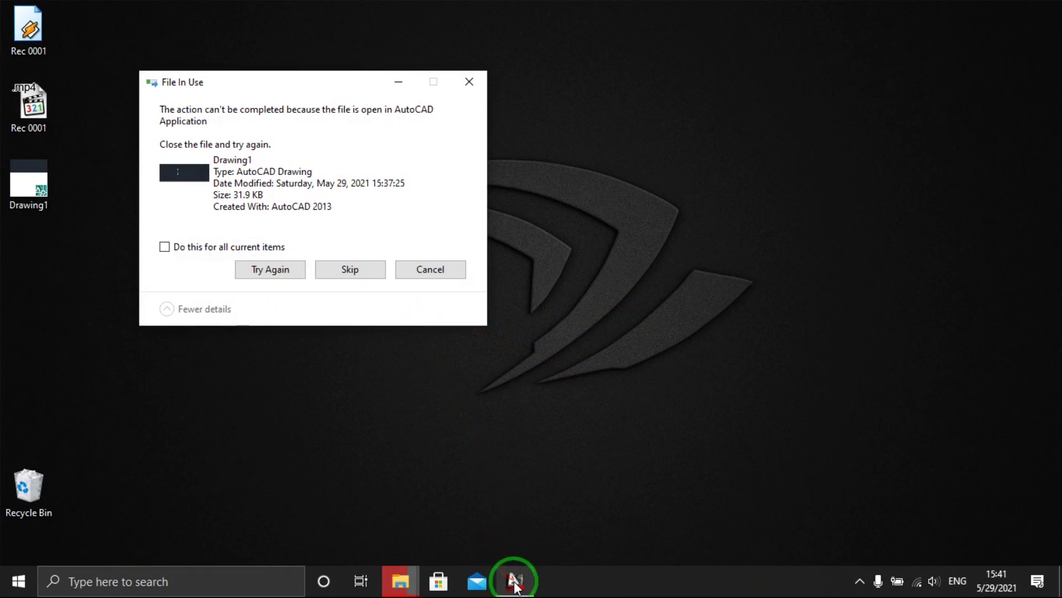
key("Escape")
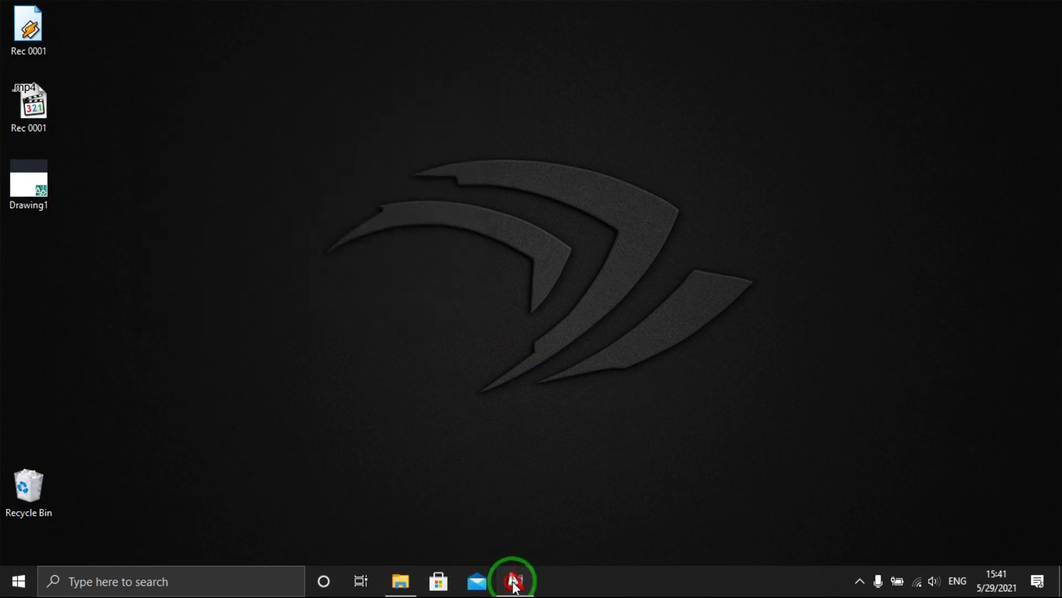
left_click(514, 581)
scroll(599, 308, "down", 3)
scroll(571, 313, "up", 4)
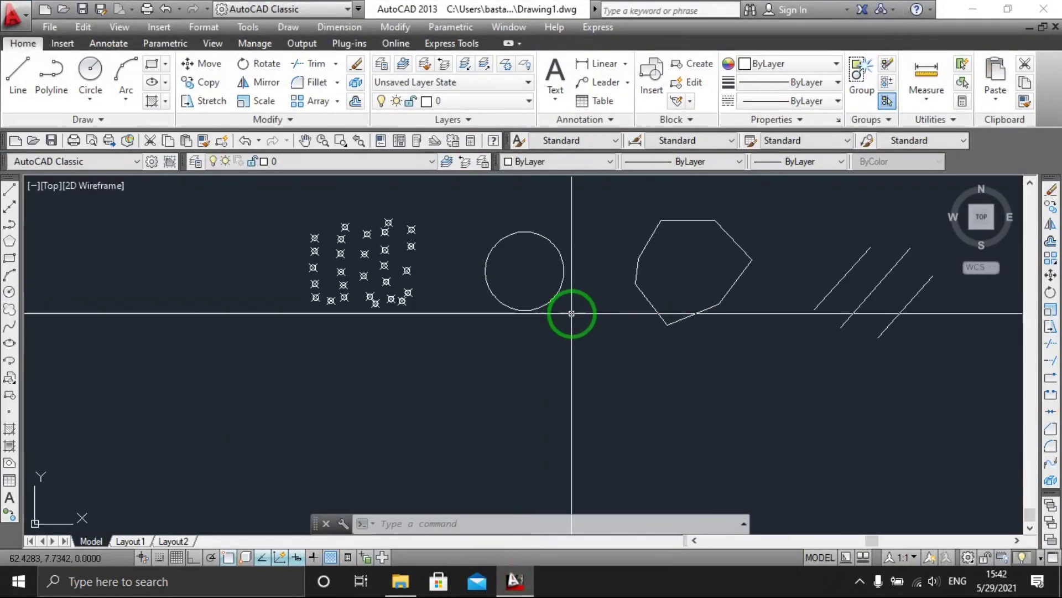
Start a new data extraction from Tools and save it as TEST on the Desktop.
middle_click_drag(503, 289, 378, 306)
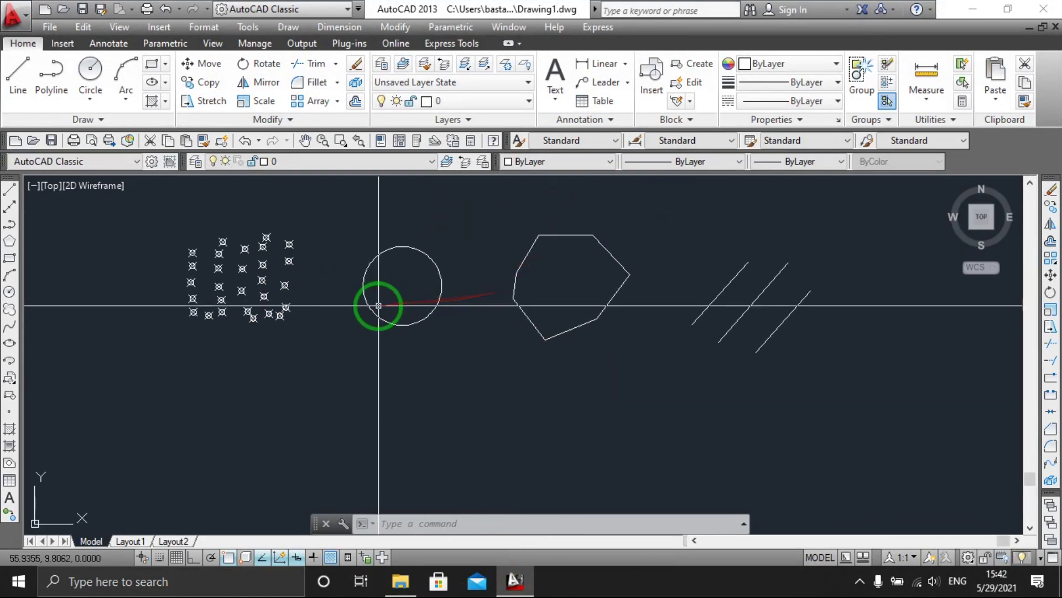
scroll(378, 306, "down", 1)
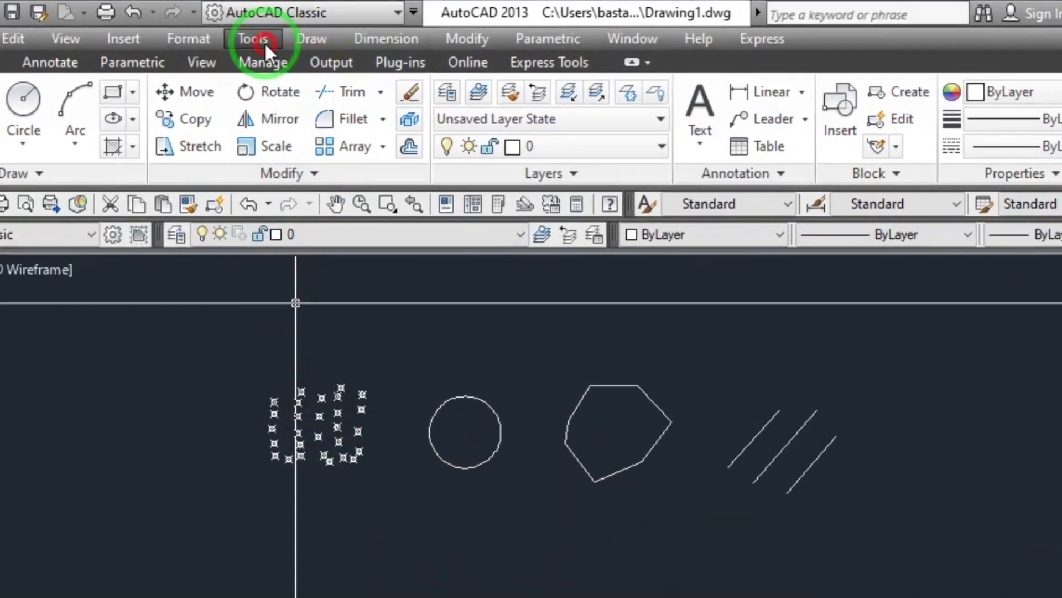
left_click(250, 27)
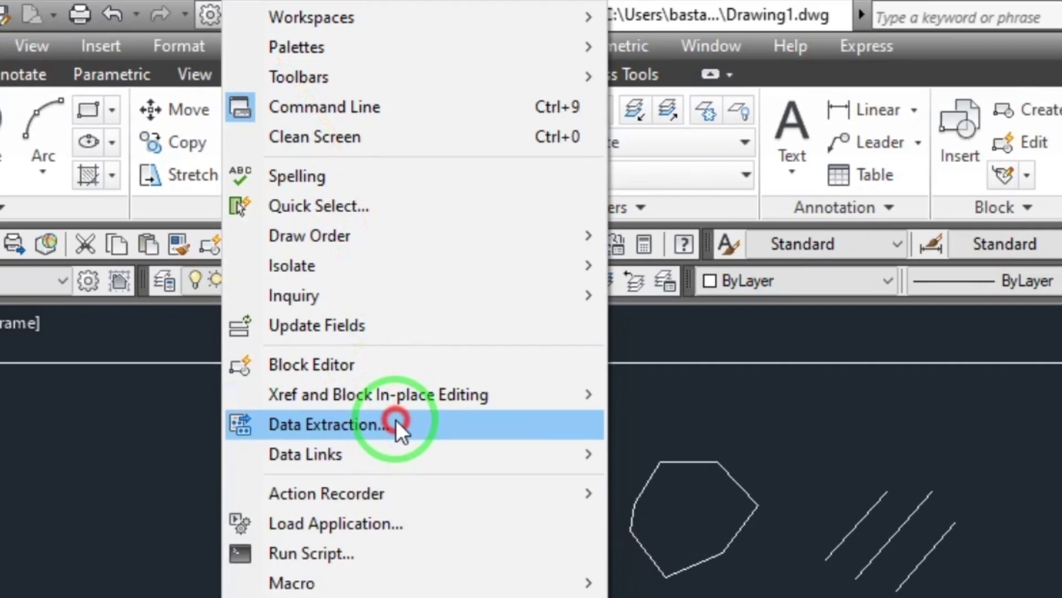
left_click(420, 482)
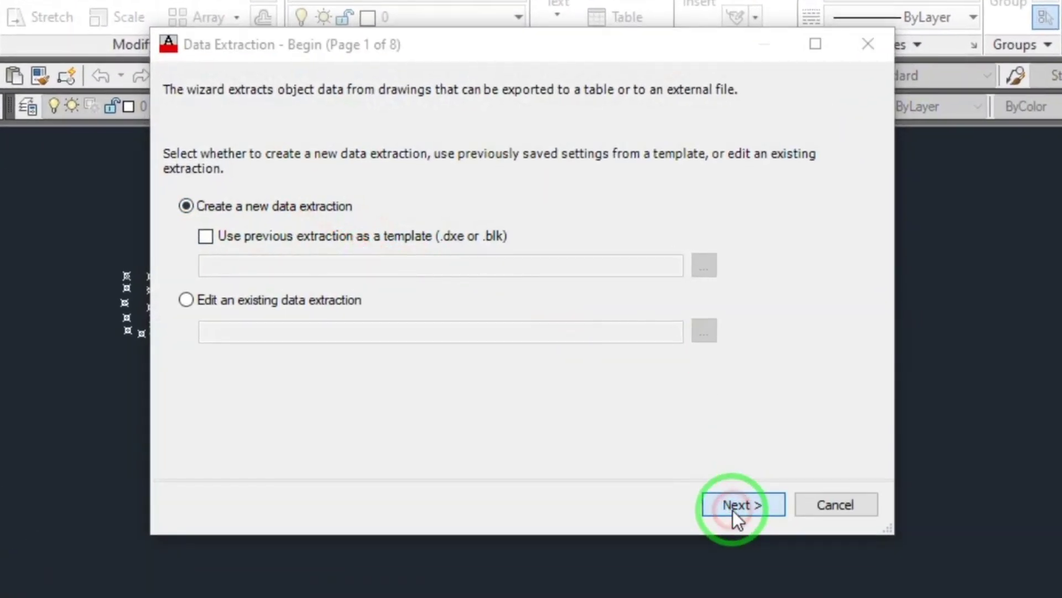
left_click(732, 510)
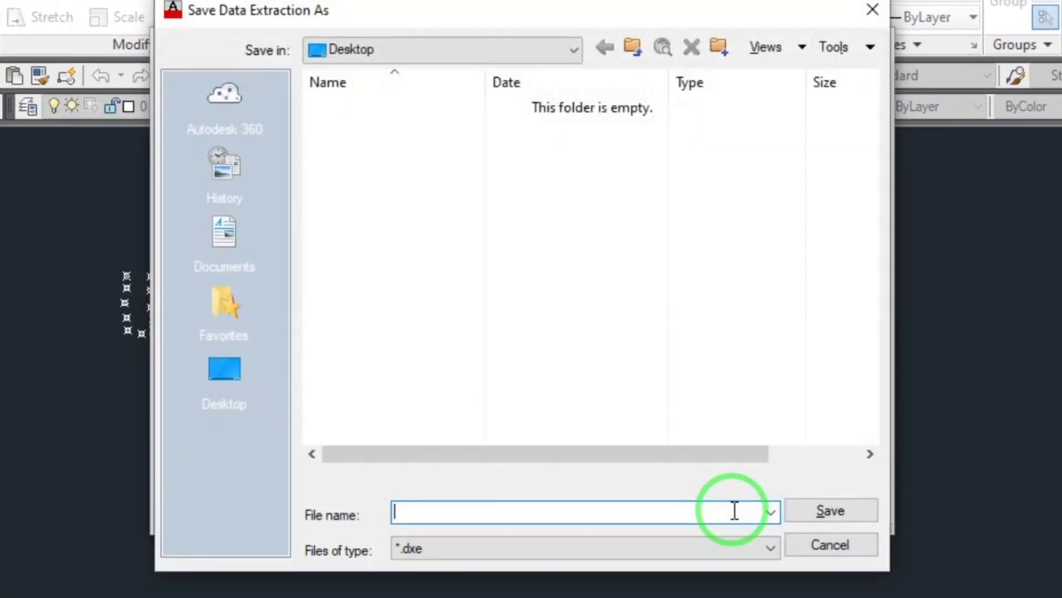
left_click(241, 384)
type("TEST")
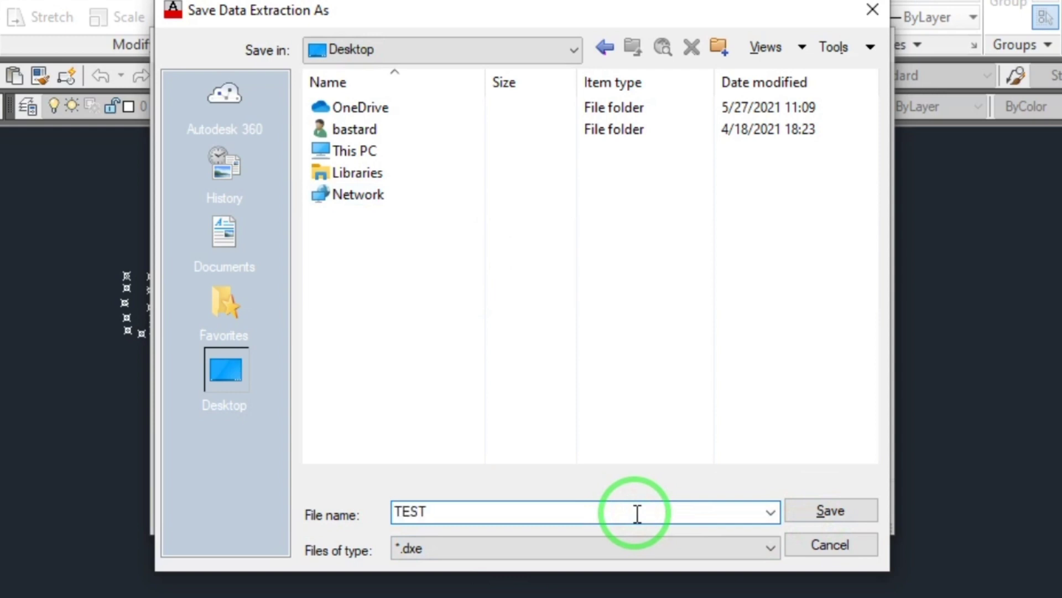
left_click(858, 518)
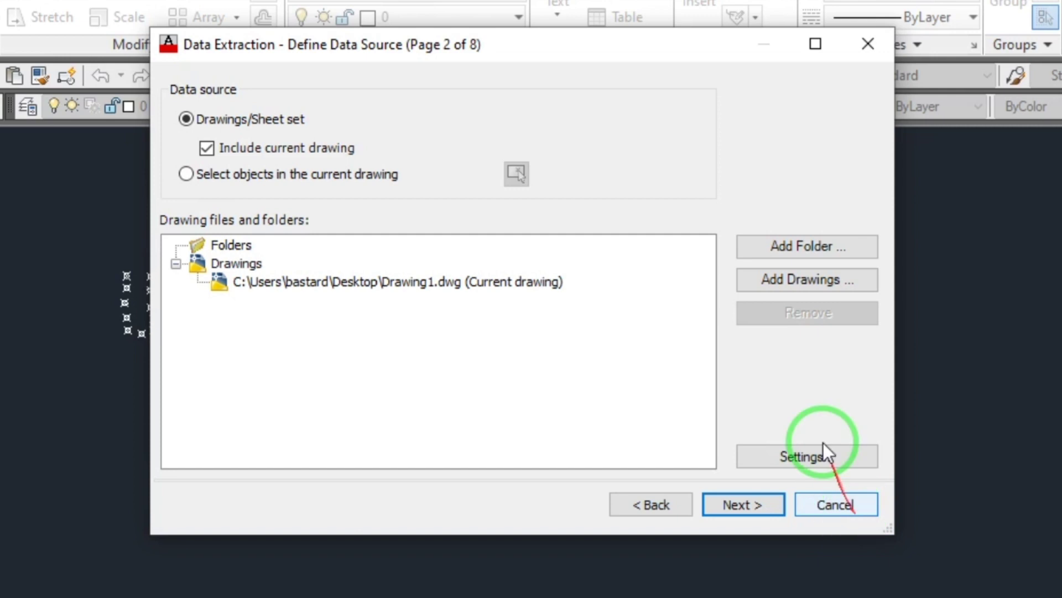
Window-select all 34 objects in the drawing as the extraction source.
left_click(257, 174)
left_click(520, 173)
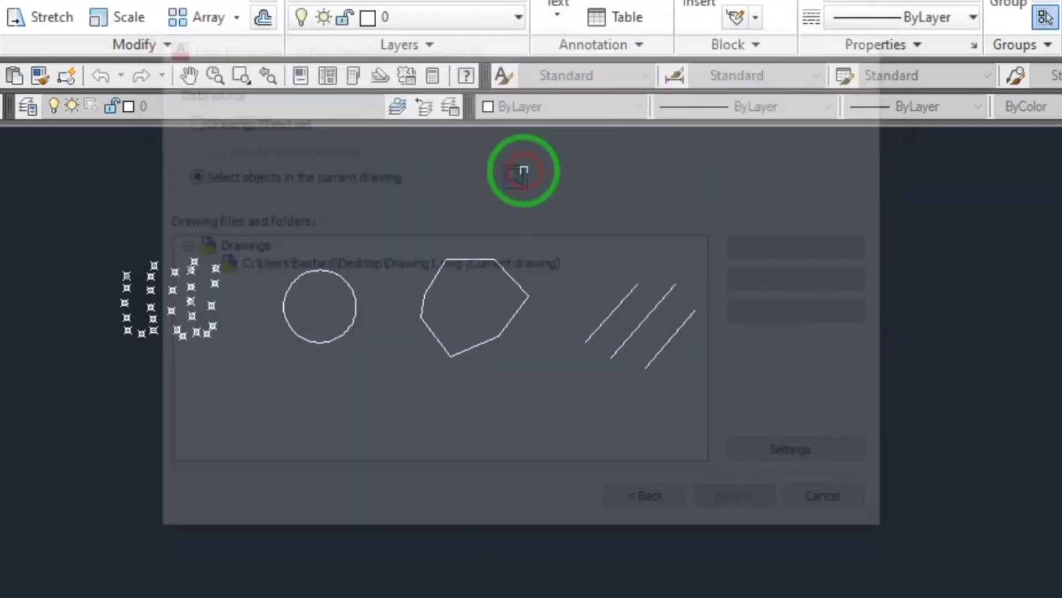
left_click(834, 436)
left_click(1, 207)
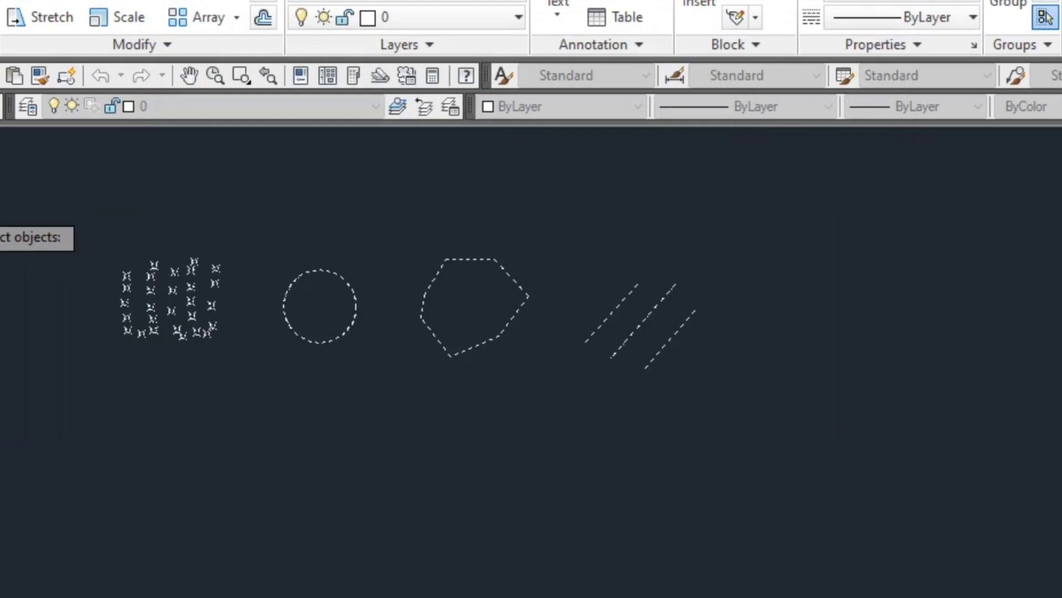
key("Return")
left_click(762, 515)
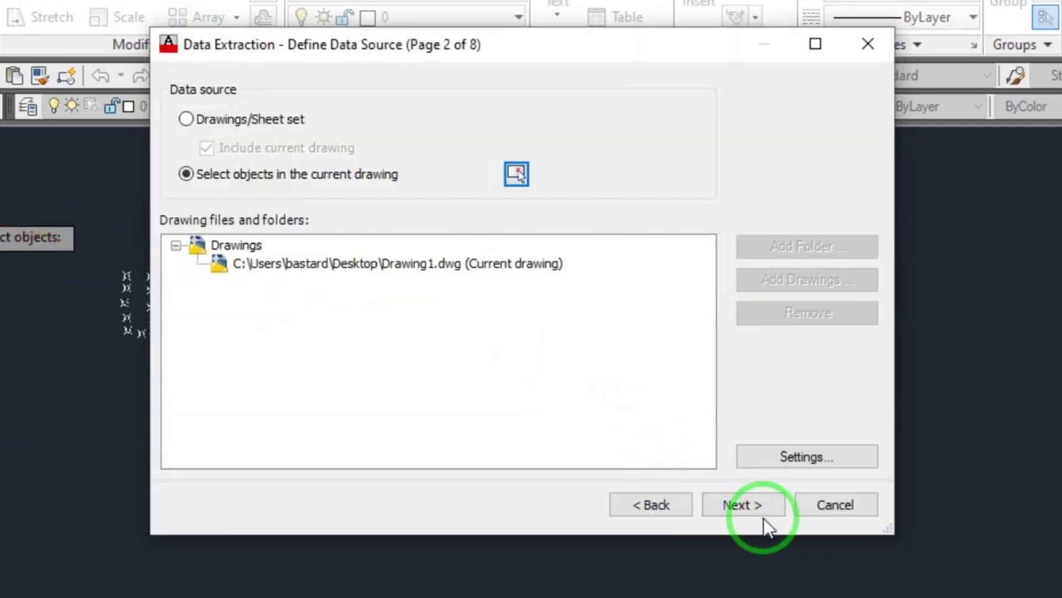
left_click(760, 505)
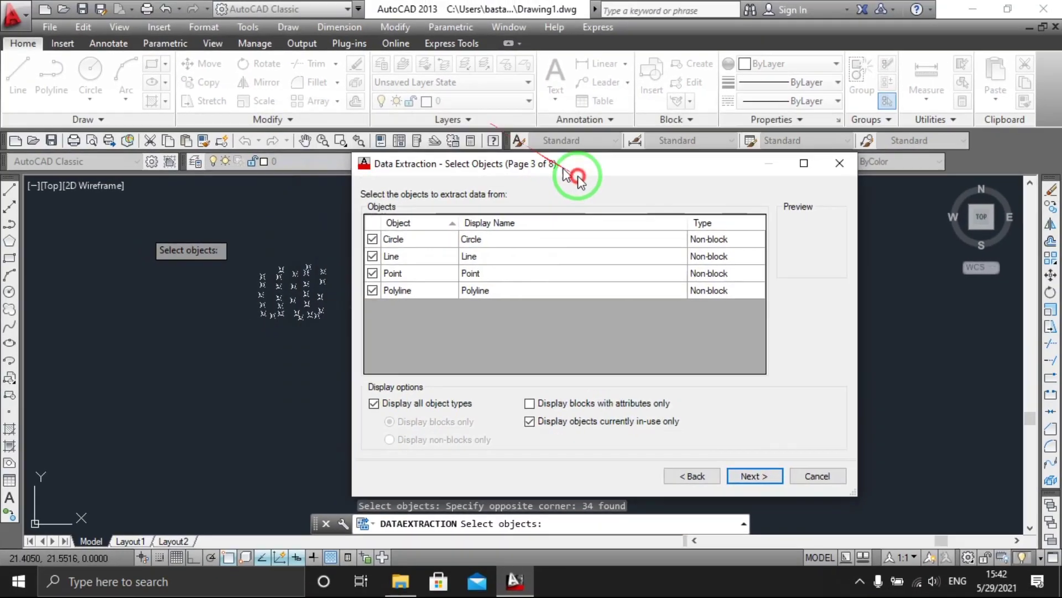
Keep circles, lines, points and polylines, filtering properties to Geometry and Misc only.
left_click_drag(561, 161, 751, 145)
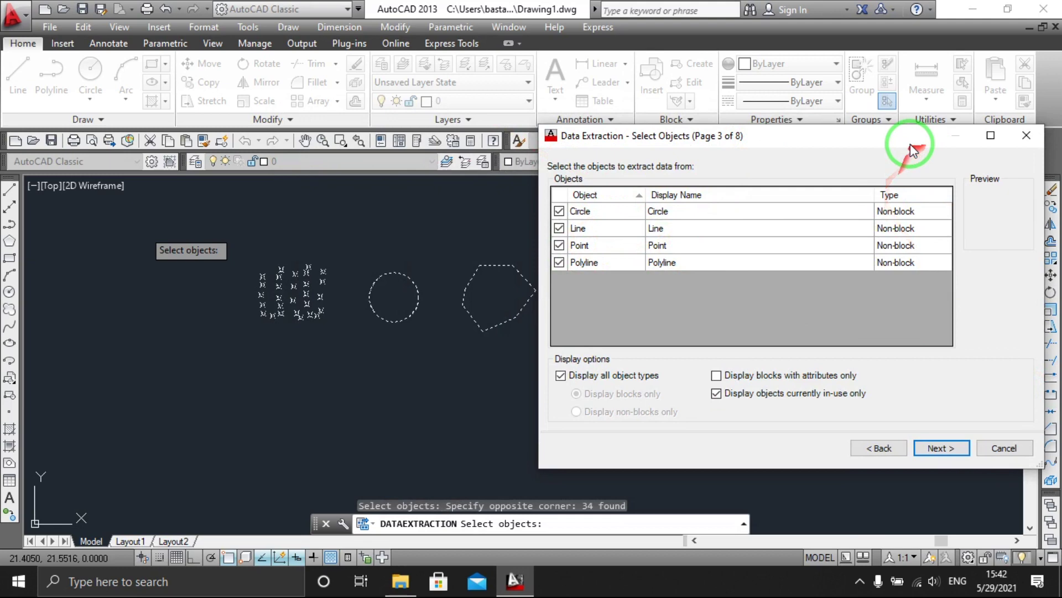
left_click_drag(913, 138, 754, 113)
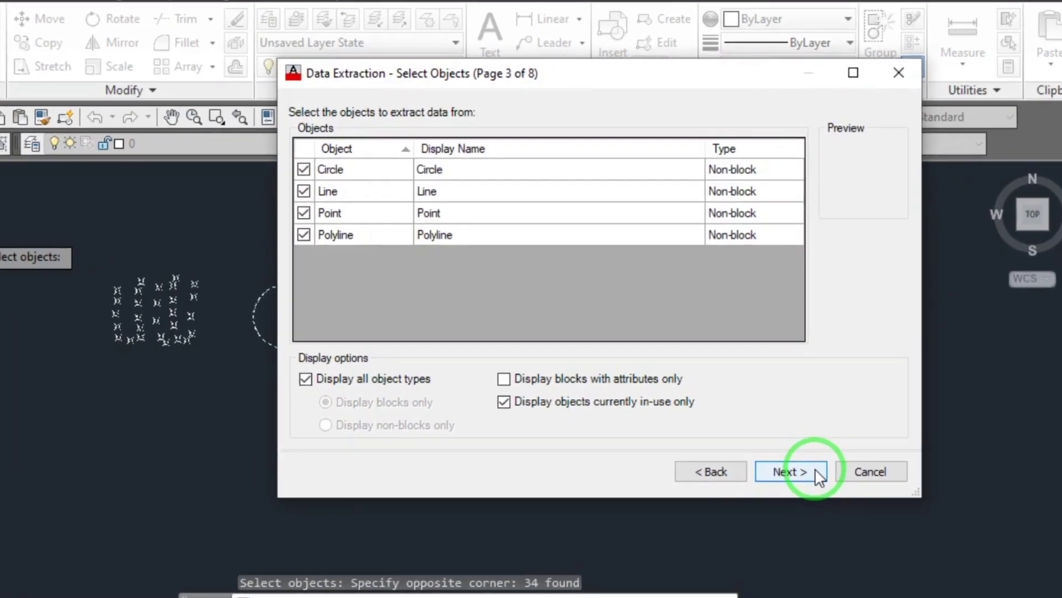
left_click(817, 446)
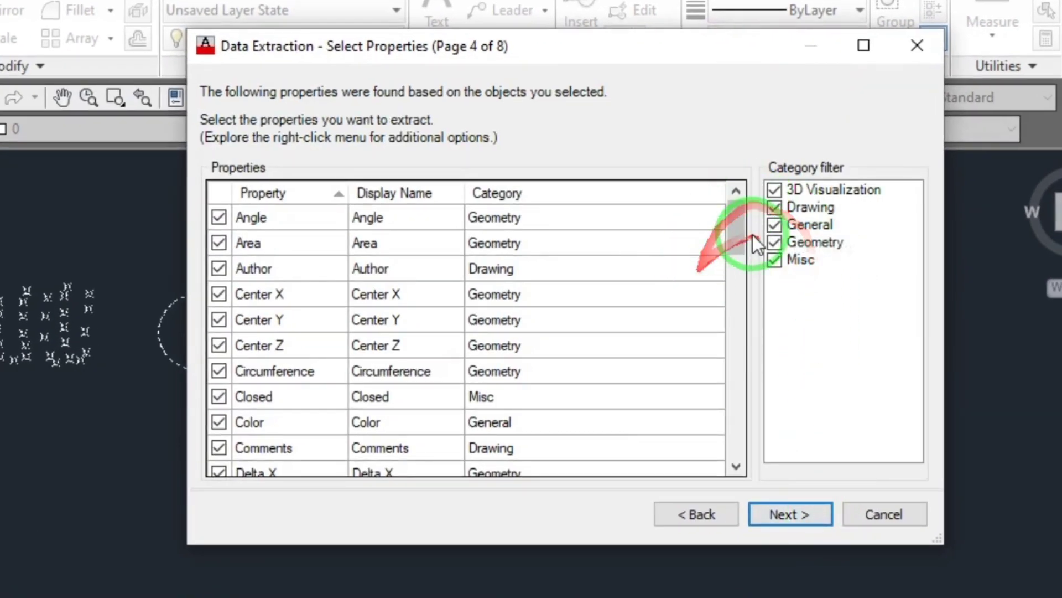
left_click(774, 190)
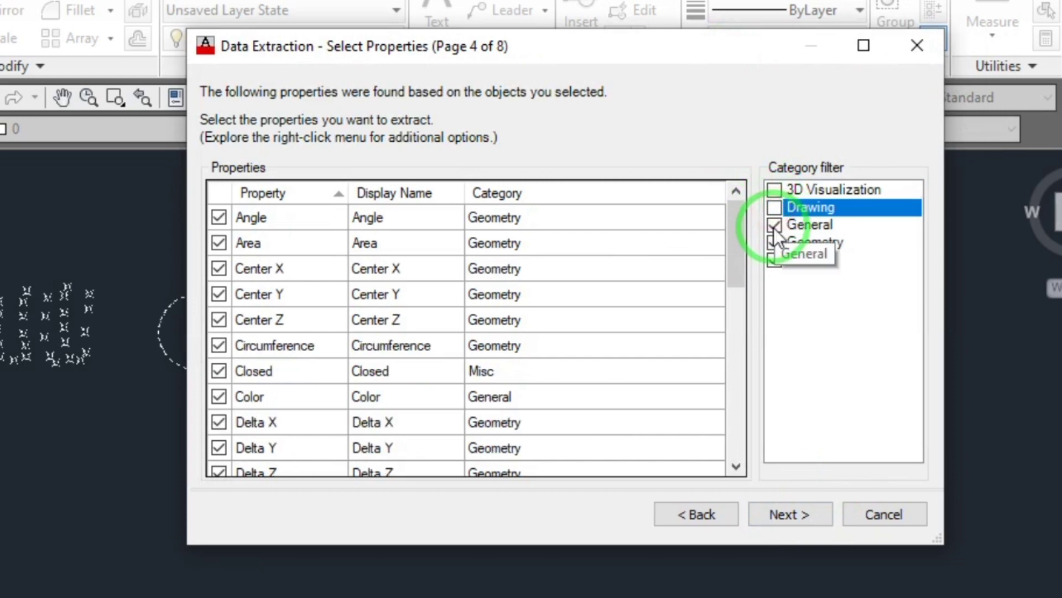
left_click(774, 225)
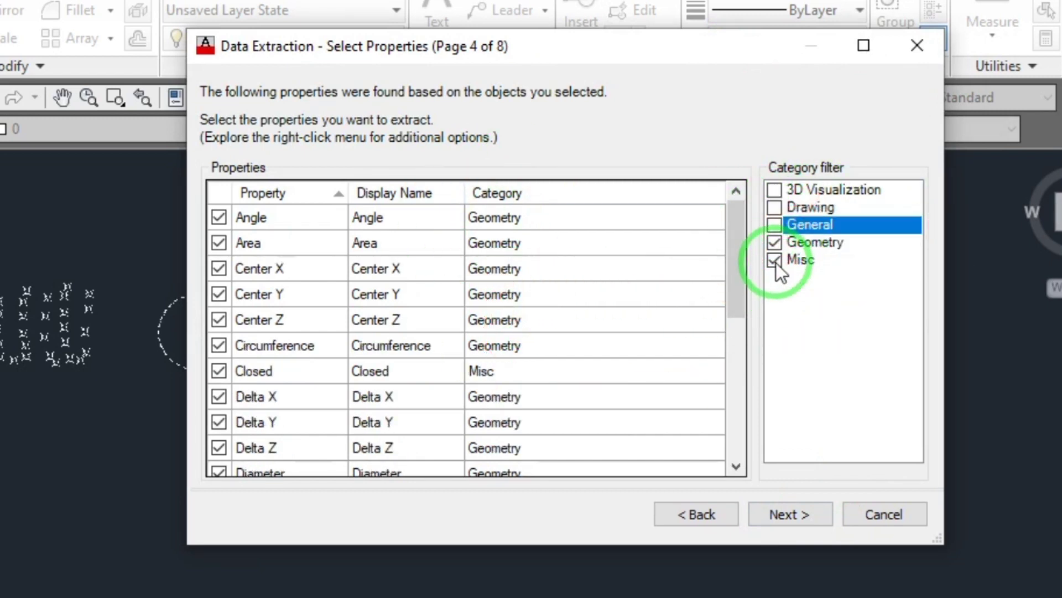
scroll(420, 386, "down", 5)
scroll(412, 377, "up", 5)
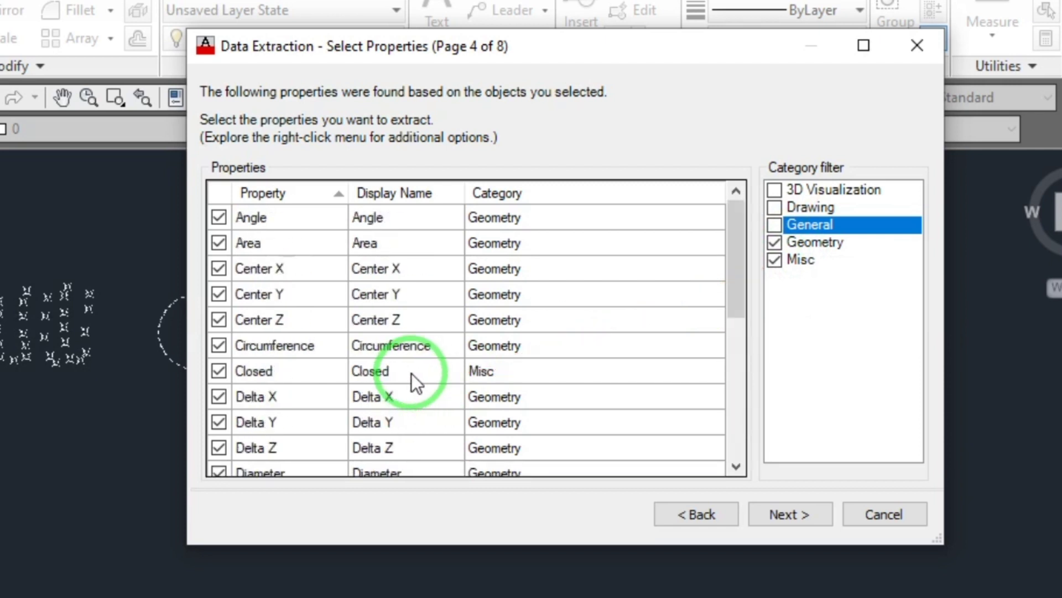
Exclude Angle, Center Z, Closed and Delta Z from the extracted properties.
left_click(218, 218)
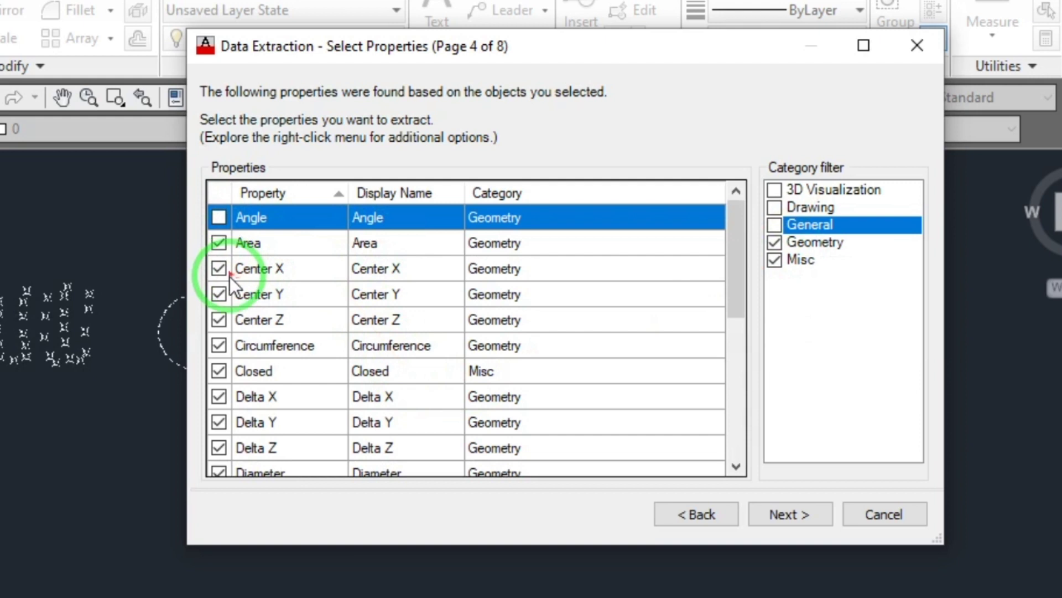
left_click(220, 320)
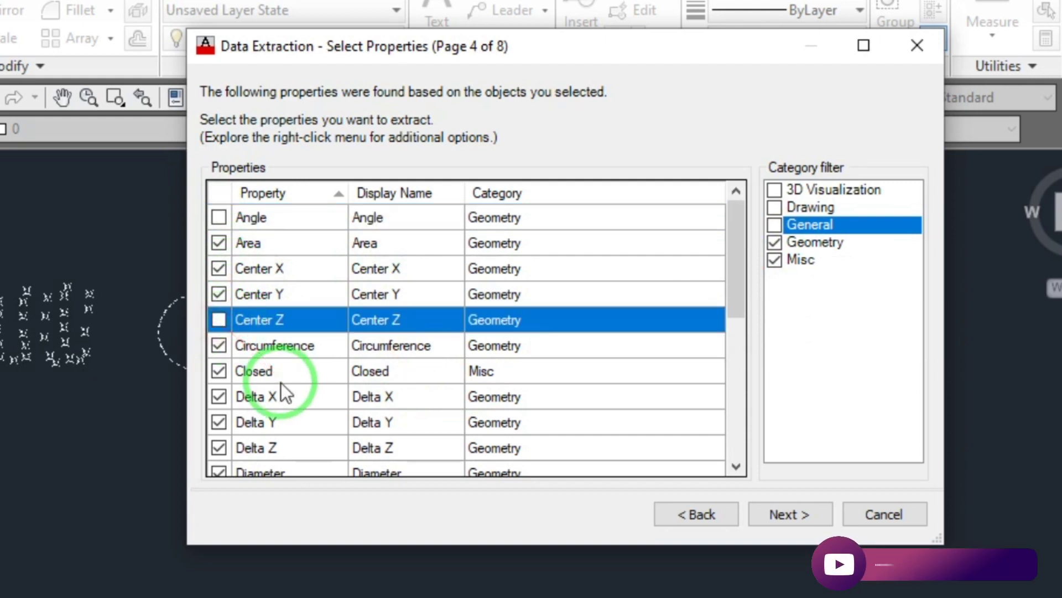
scroll(281, 382, "down", 1)
left_click(218, 294)
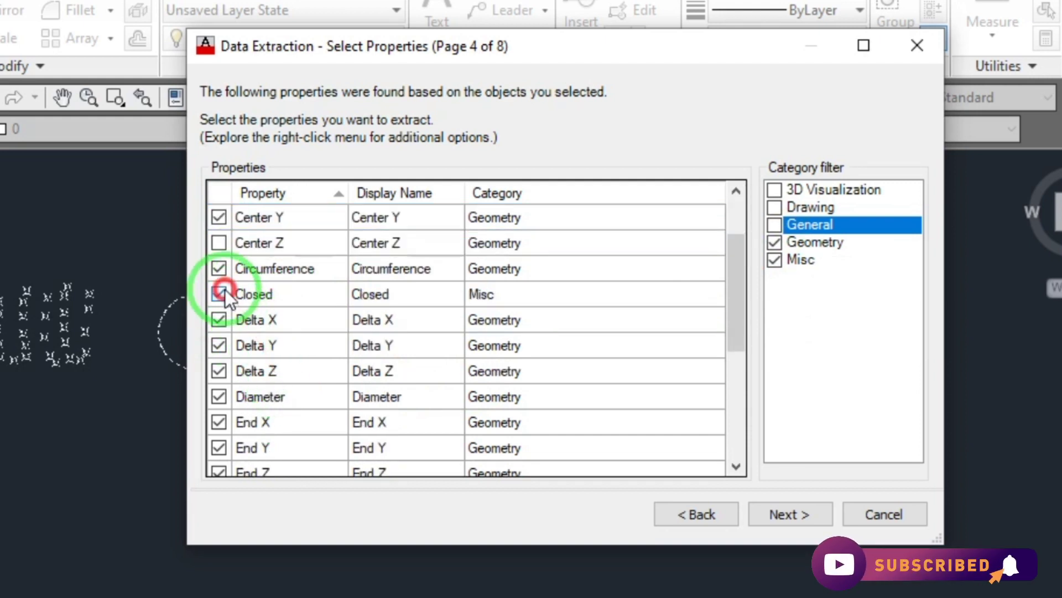
scroll(247, 327, "down", 1)
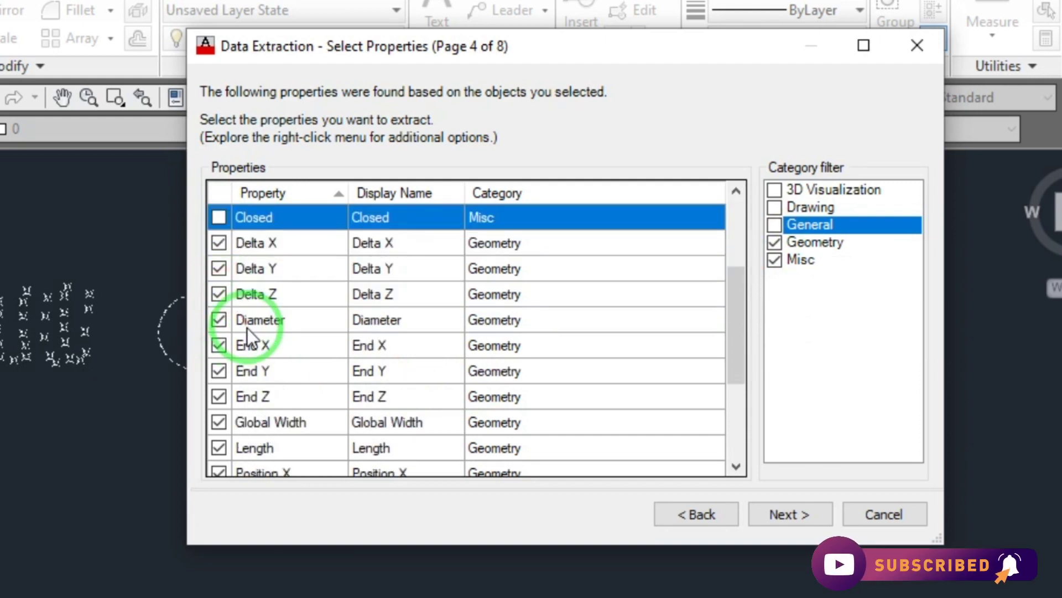
left_click(219, 294)
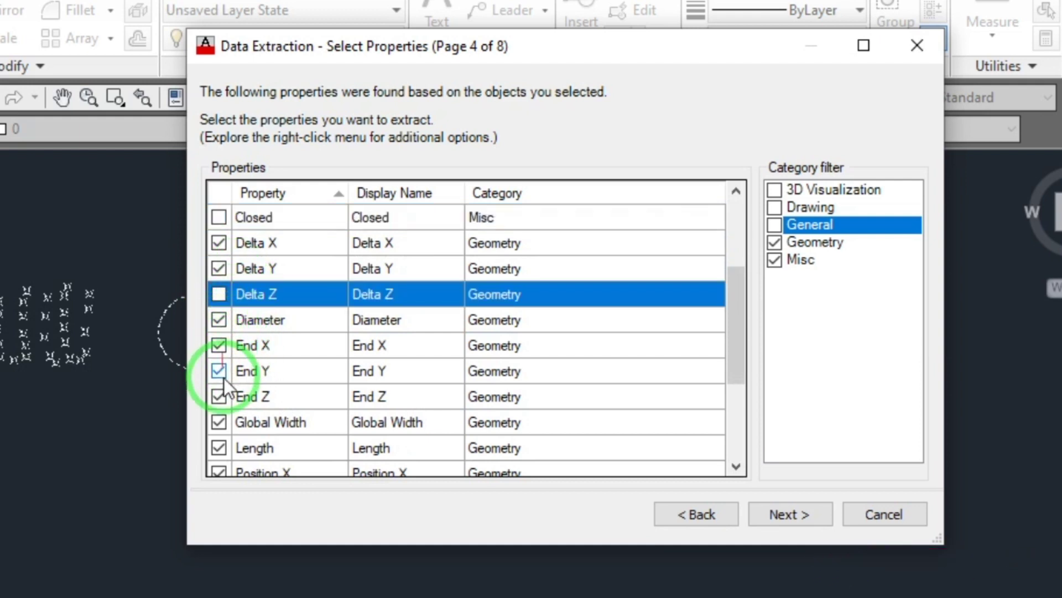
Exclude End Z and Global Width as well, then continue to the data review page.
left_click(219, 396)
scroll(227, 421, "down", 2)
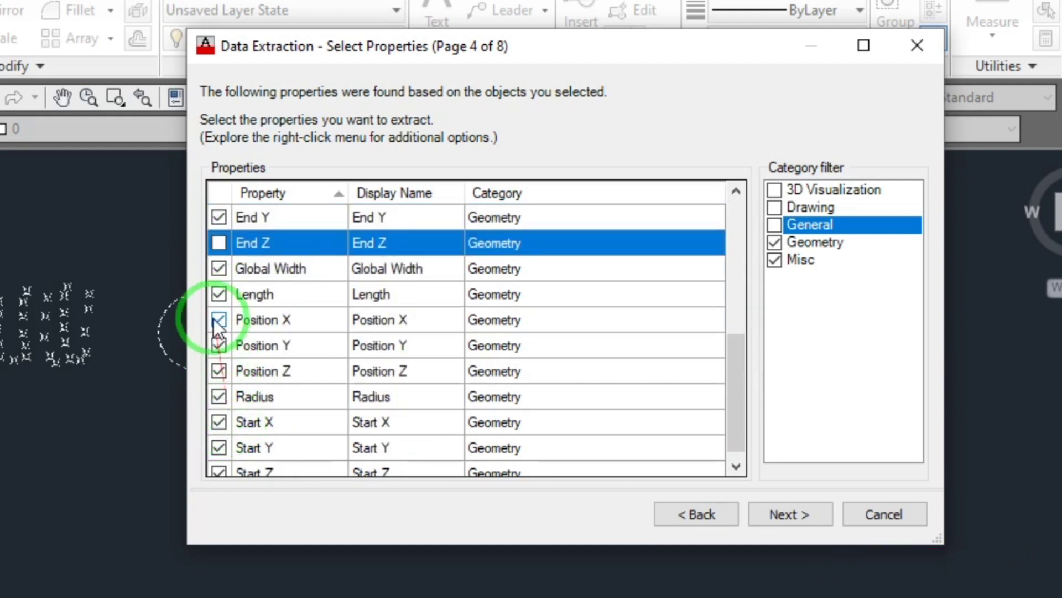
left_click(221, 267)
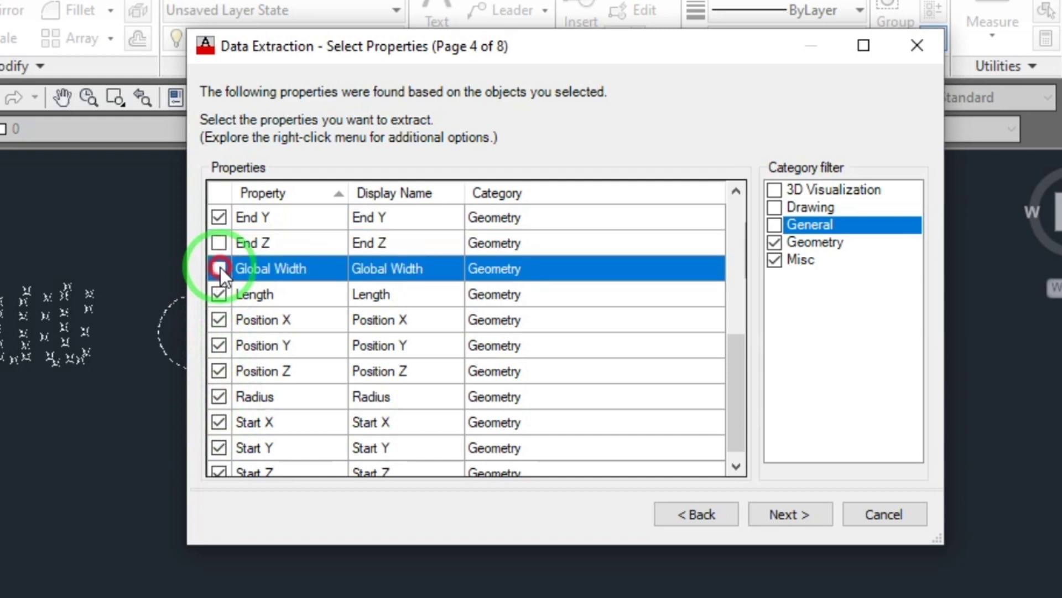
left_click(225, 371)
scroll(230, 374, "down", 1)
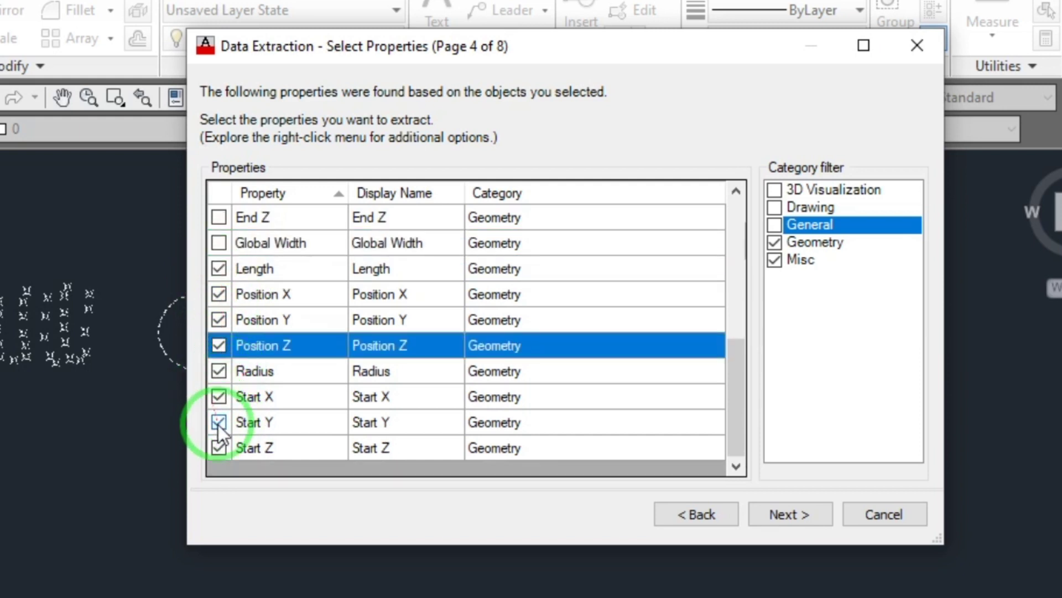
scroll(531, 280, "up", 2)
scroll(519, 270, "up", 2)
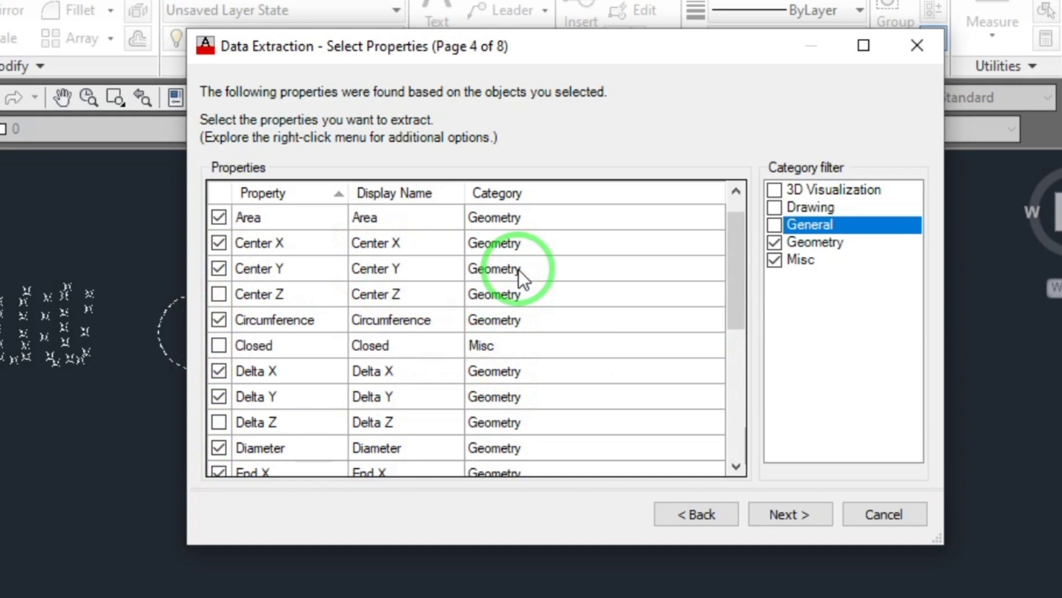
scroll(519, 270, "up", 1)
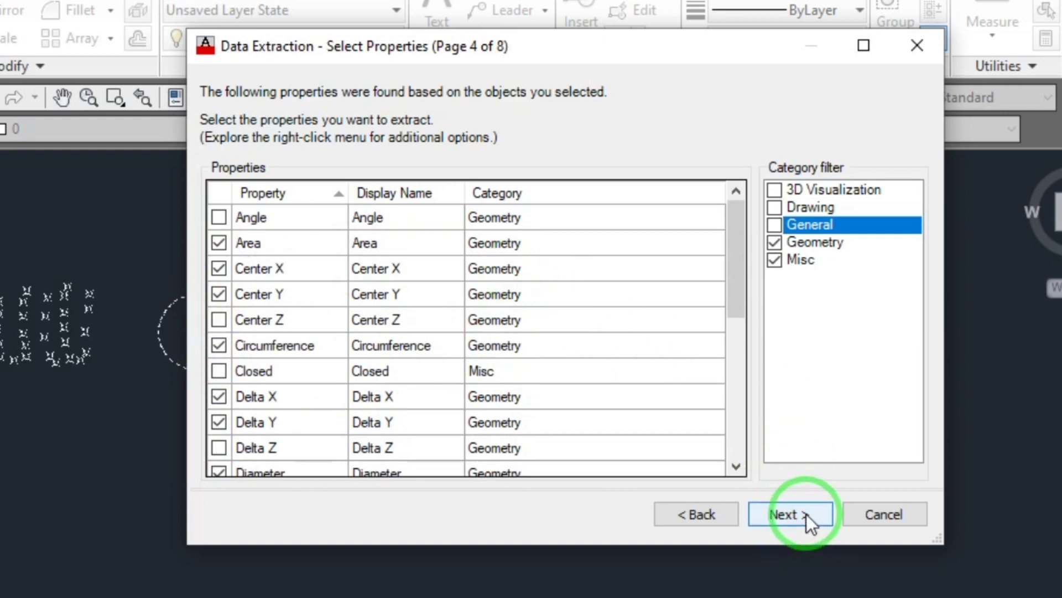
left_click(806, 515)
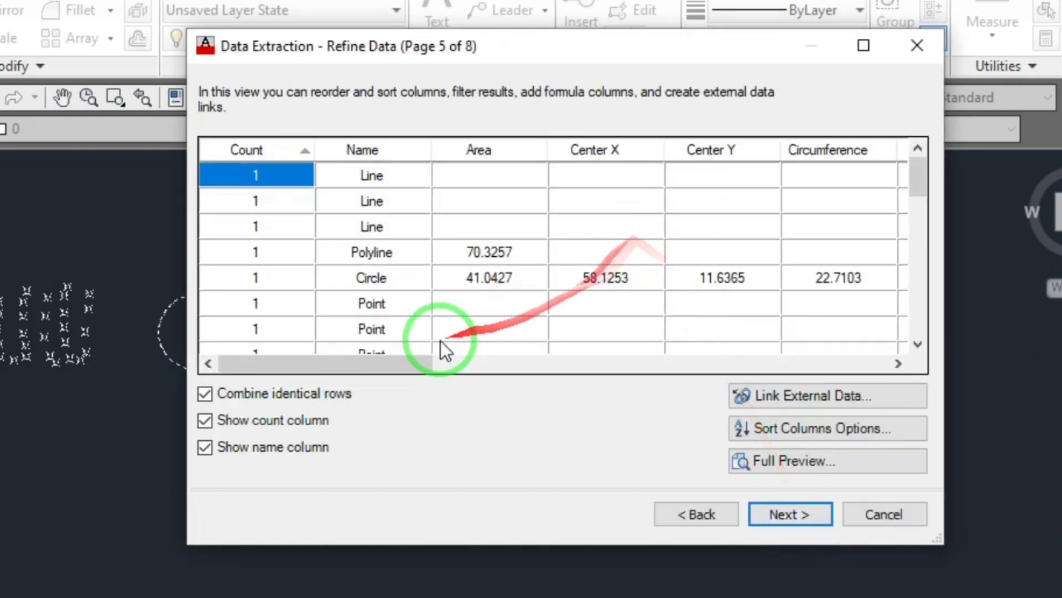
Review the extracted data grid on the Refine Data page and continue.
mouse_move(419, 367)
left_mouse_down()
mouse_move(891, 387)
mouse_move(350, 377)
left_mouse_up()
scroll(446, 280, "down", 2)
scroll(447, 278, "up", 2)
scroll(505, 228, "down", 1)
scroll(510, 235, "down", 6)
scroll(512, 242, "up", 8)
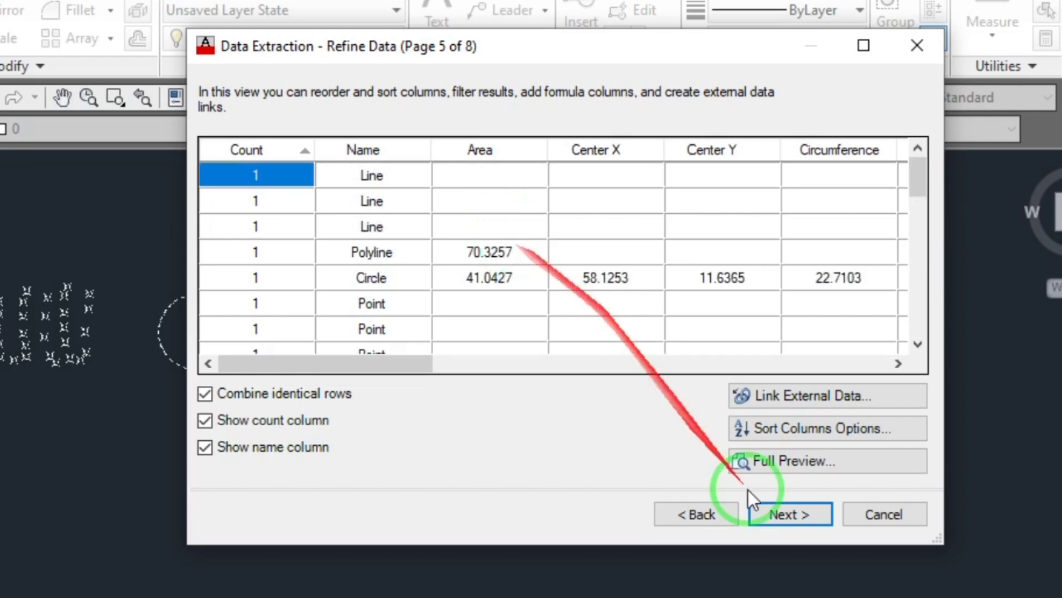
left_click(796, 512)
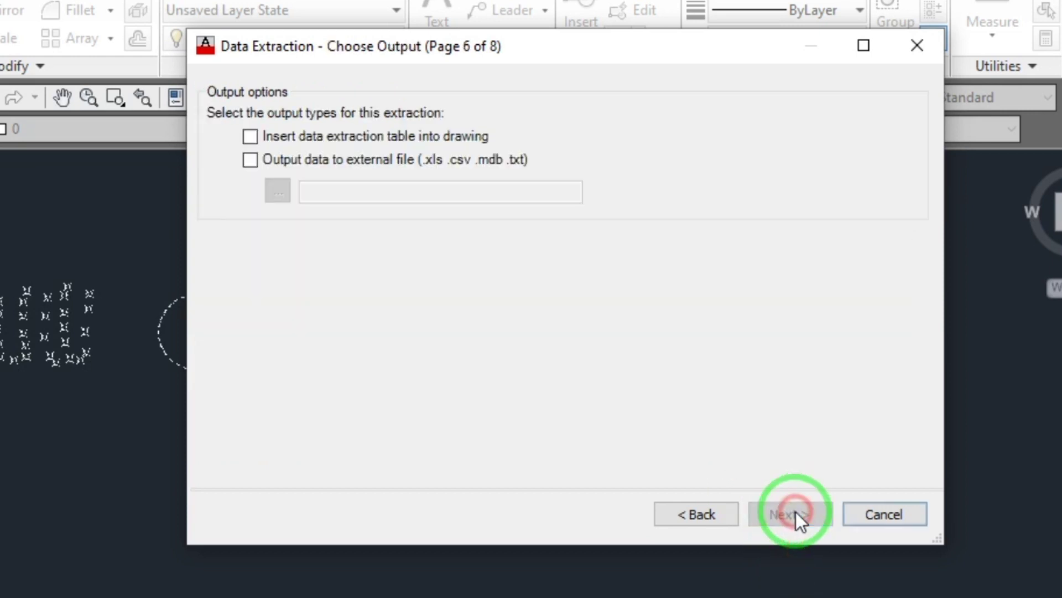
Output both a drawing table and Drawing2.xls on the Desktop, keep Standard style, and finish.
left_click(349, 138)
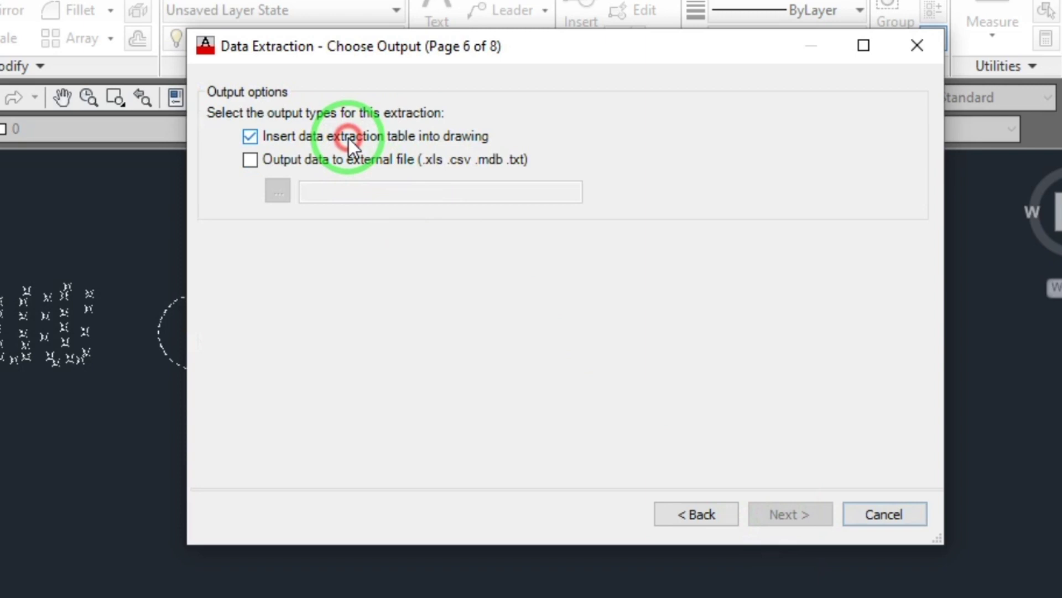
left_click(329, 162)
left_click(281, 195)
left_click(115, 404)
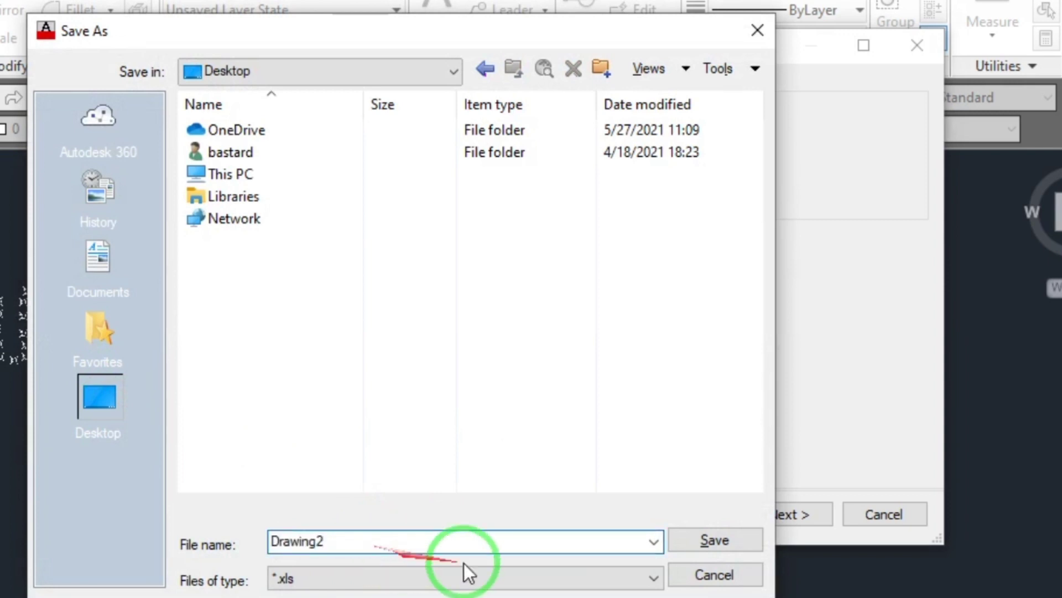
left_click(750, 543)
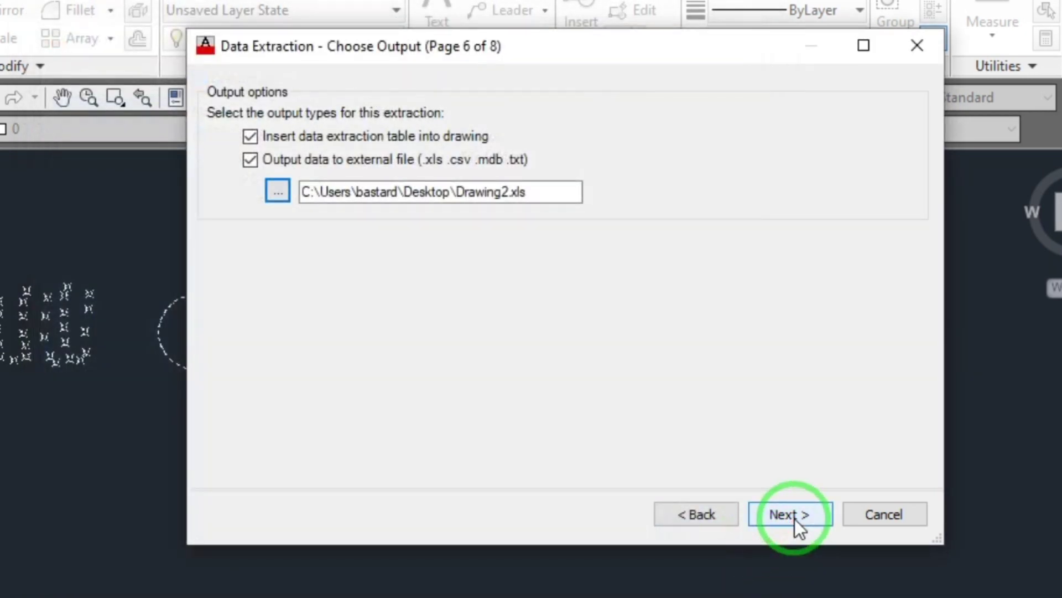
left_click(795, 520)
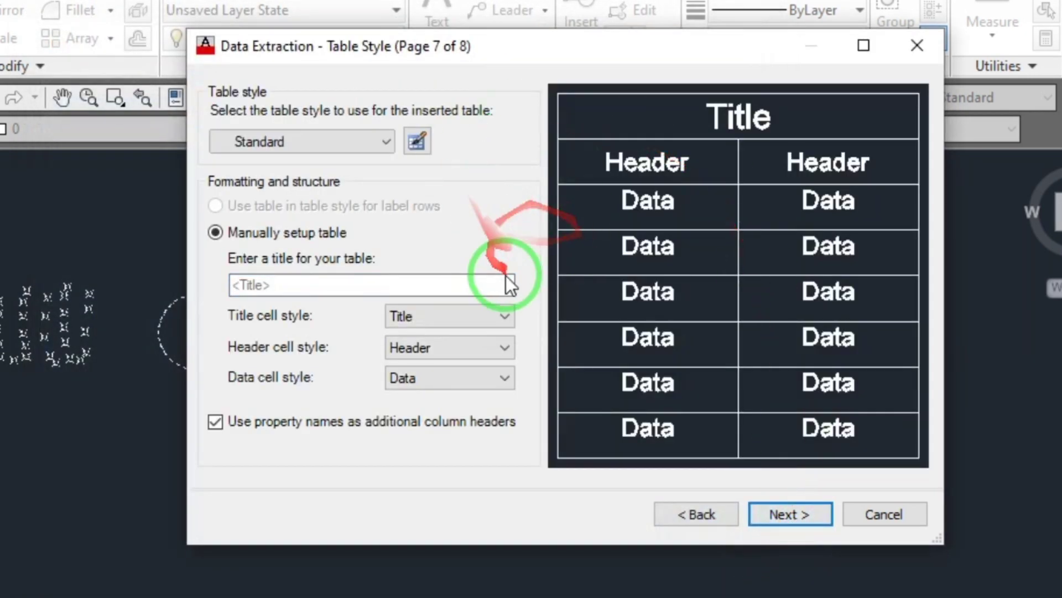
left_click(782, 517)
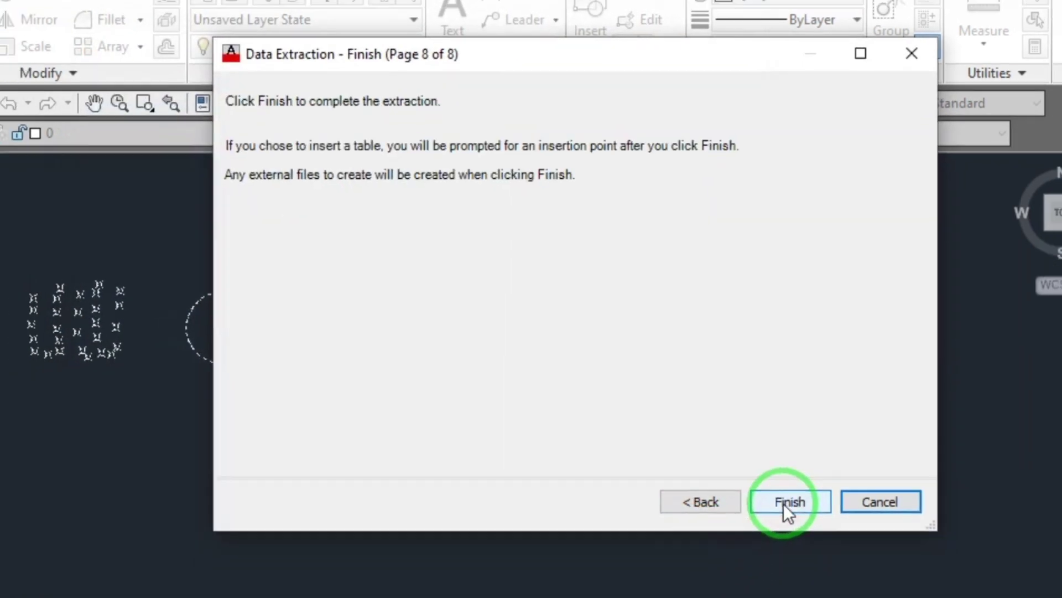
left_click(786, 450)
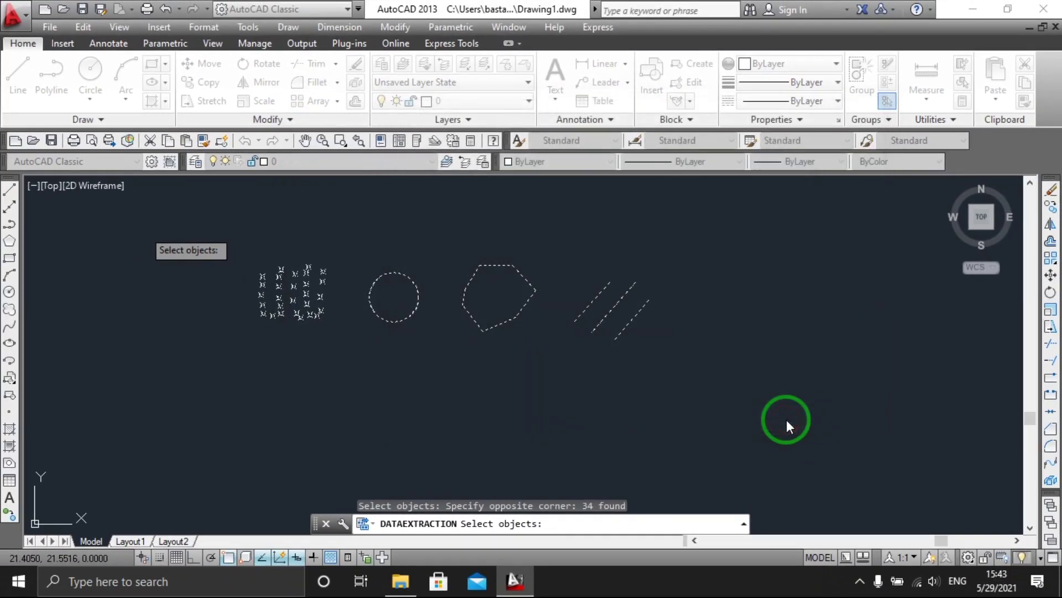
Place the extraction table below the drawn objects.
scroll(786, 419, "down", 4)
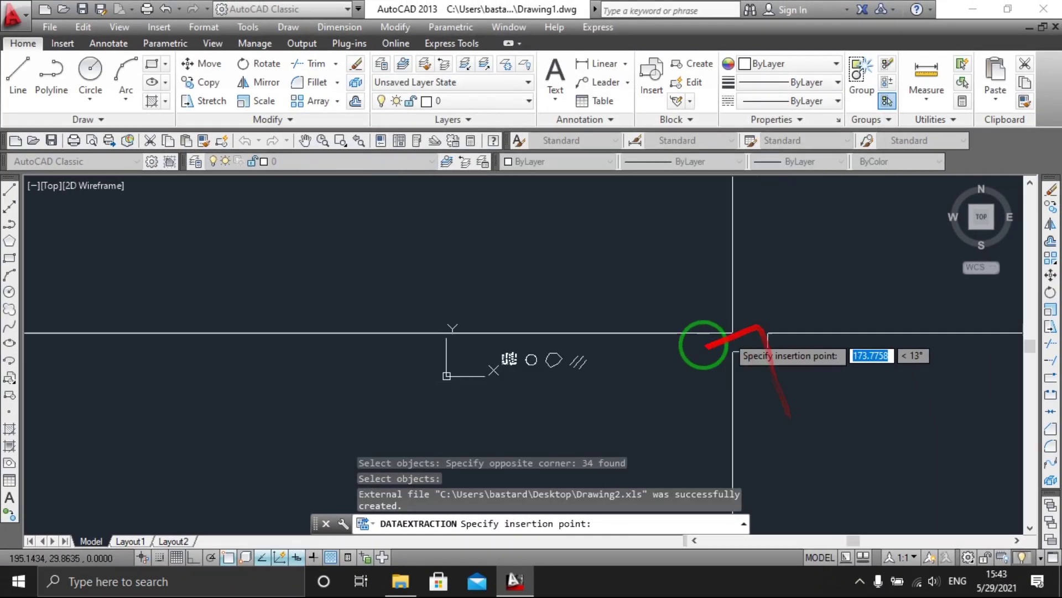
scroll(560, 363, "up", 4)
scroll(592, 346, "up", 2)
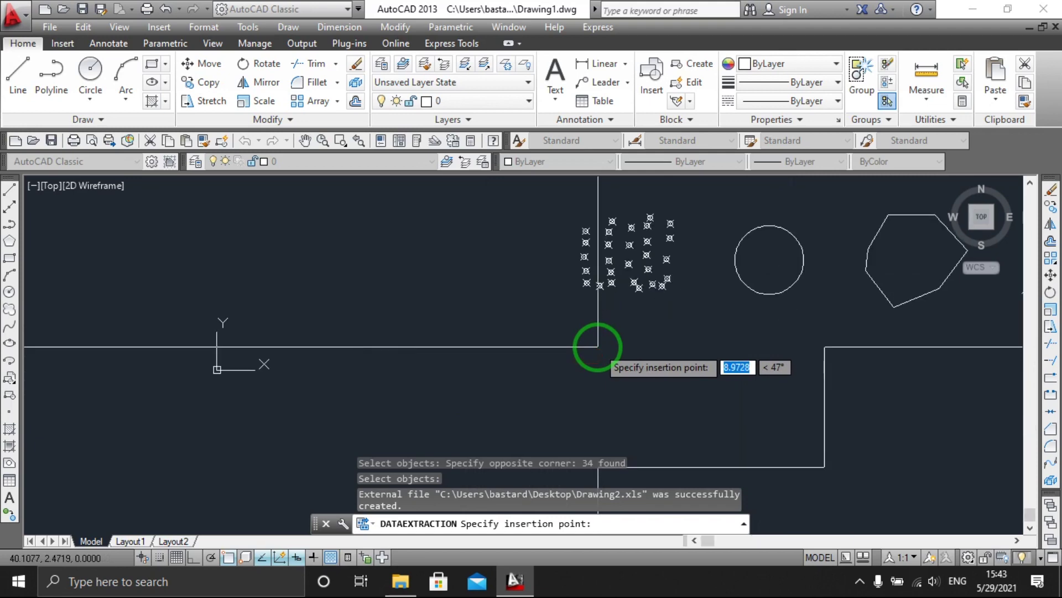
left_click(595, 345)
Pan across the table to check the Position X, Y and Z columns and header row.
scroll(644, 386, "up", 3)
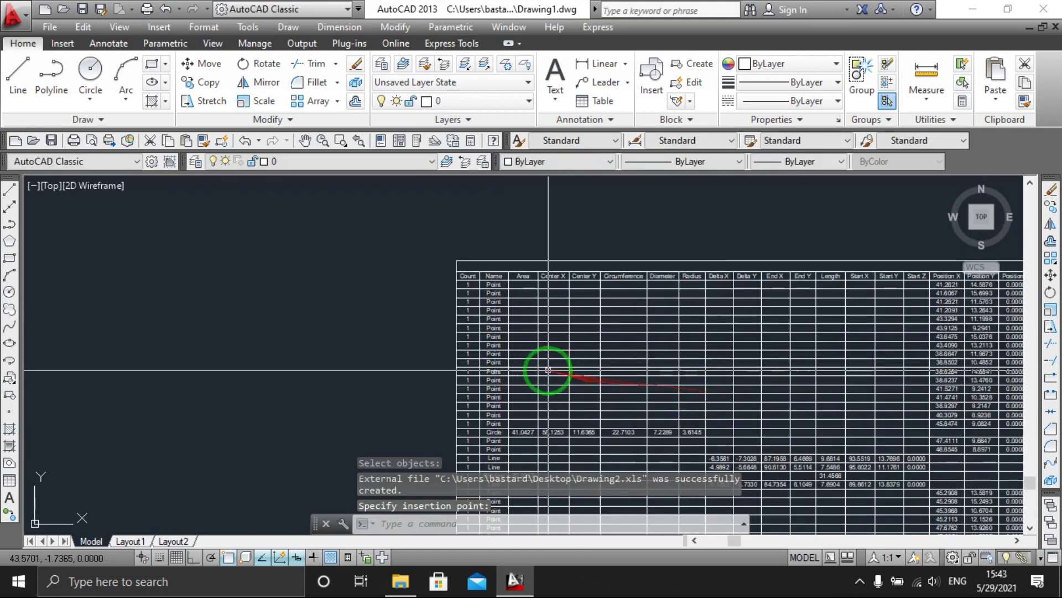
scroll(455, 381, "up", 1)
scroll(455, 382, "up", 2)
scroll(463, 361, "down", 1)
scroll(467, 366, "down", 3)
scroll(465, 332, "up", 4)
scroll(451, 343, "down", 2)
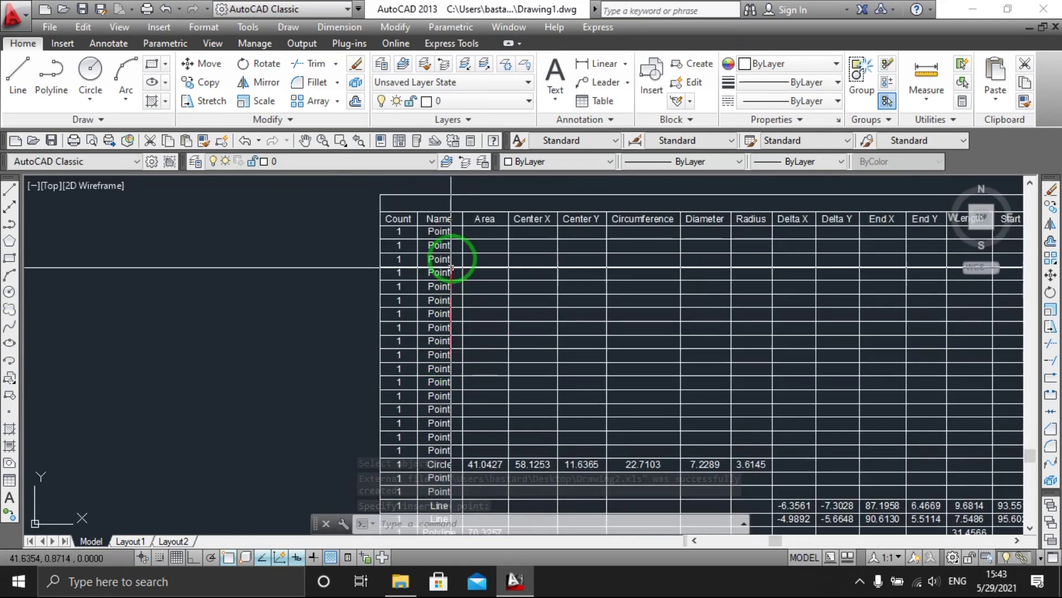
scroll(442, 319, "down", 3)
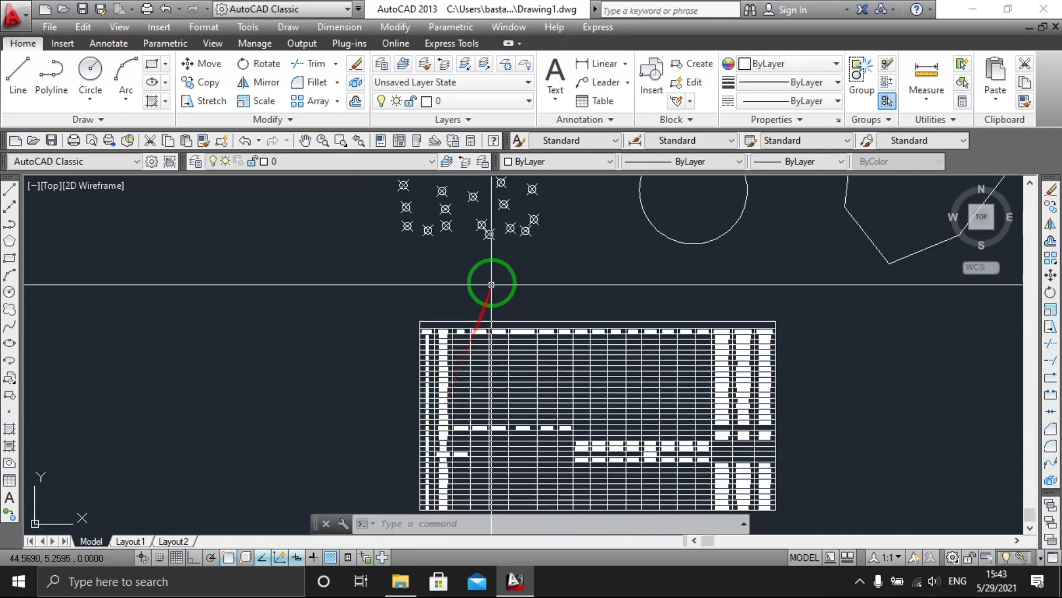
scroll(482, 310, "down", 2)
scroll(691, 429, "up", 3)
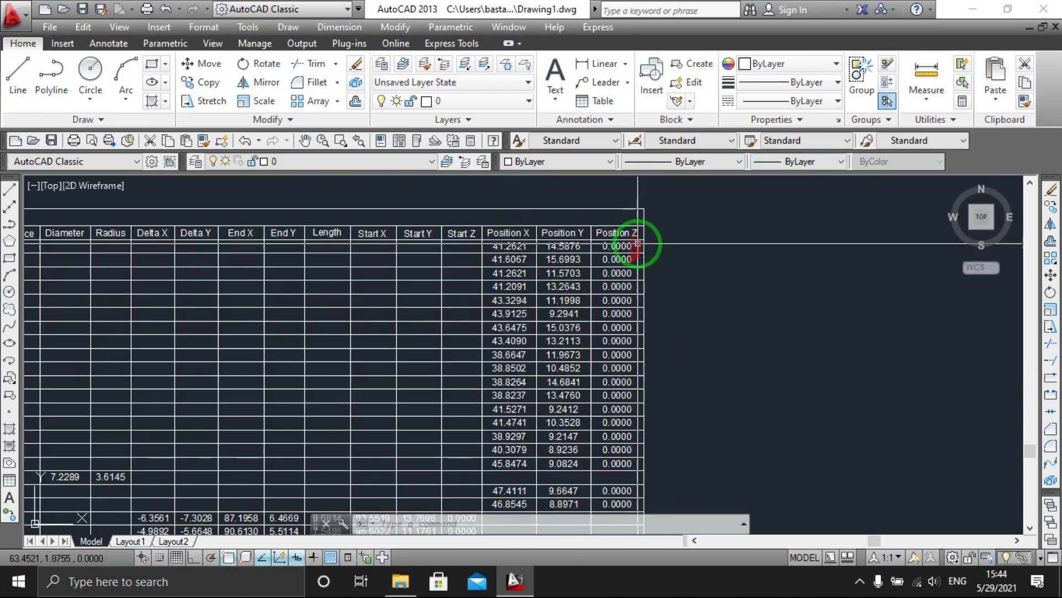
middle_click_drag(548, 424, 612, 308)
middle_click_drag(190, 372, 178, 440)
middle_click_drag(176, 329, 265, 460)
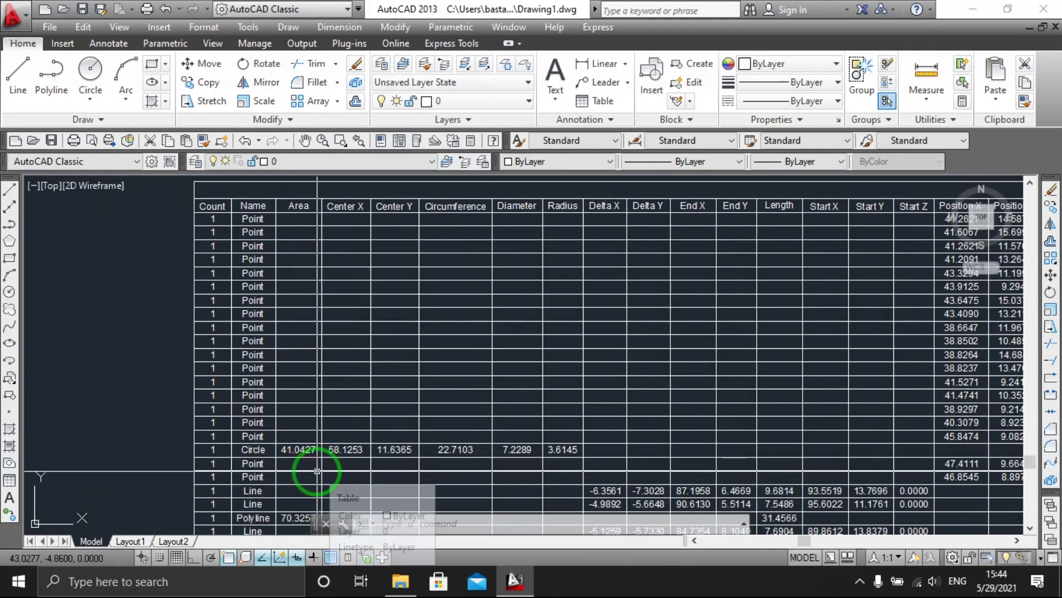
Zoom back out and window-select the circle.
scroll(318, 465, "down", 8)
scroll(437, 347, "up", 3)
left_click(427, 332)
left_click(380, 368)
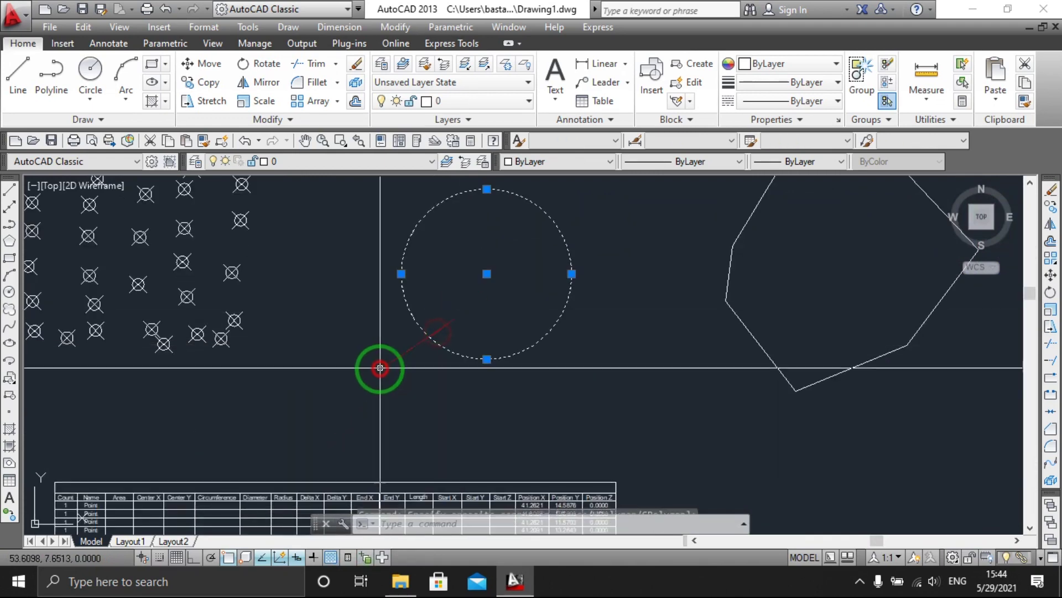
type("LI")
List the circle's properties and write an MText label reading 41.0427 below it.
key("Return")
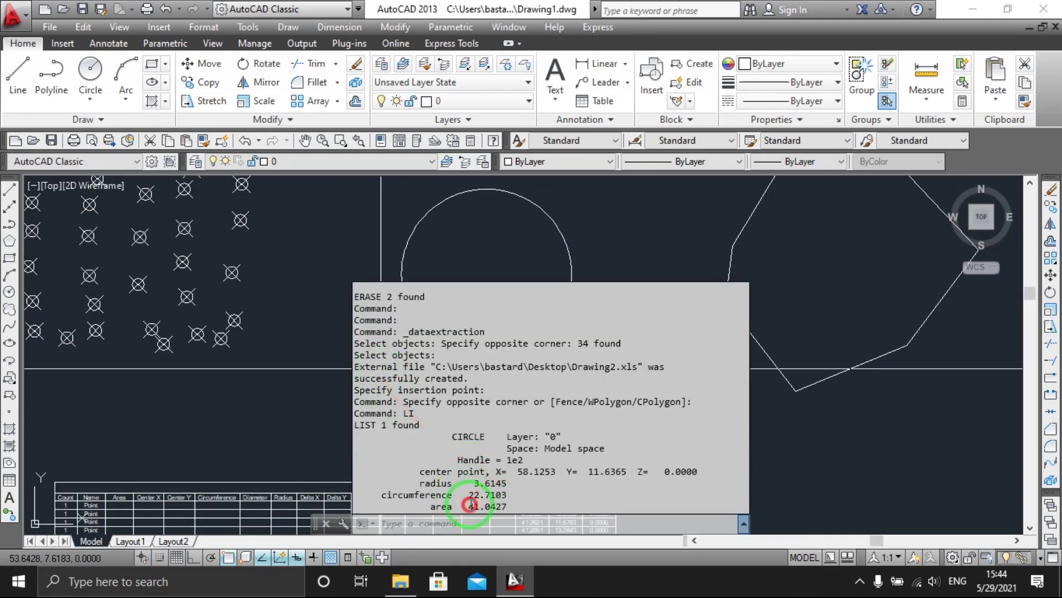
left_click(763, 452)
left_click(12, 501)
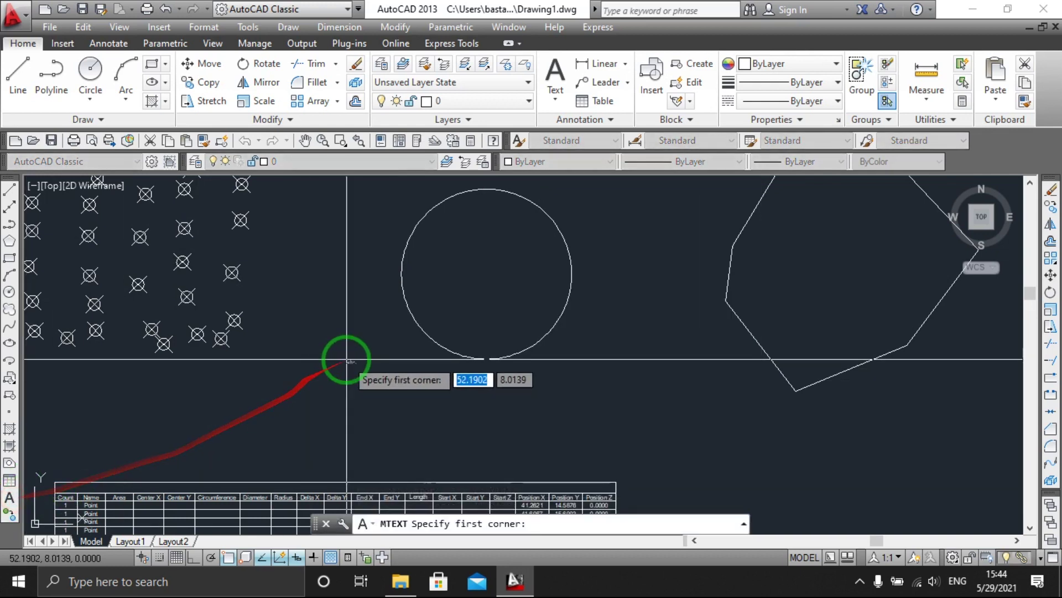
left_click(345, 379)
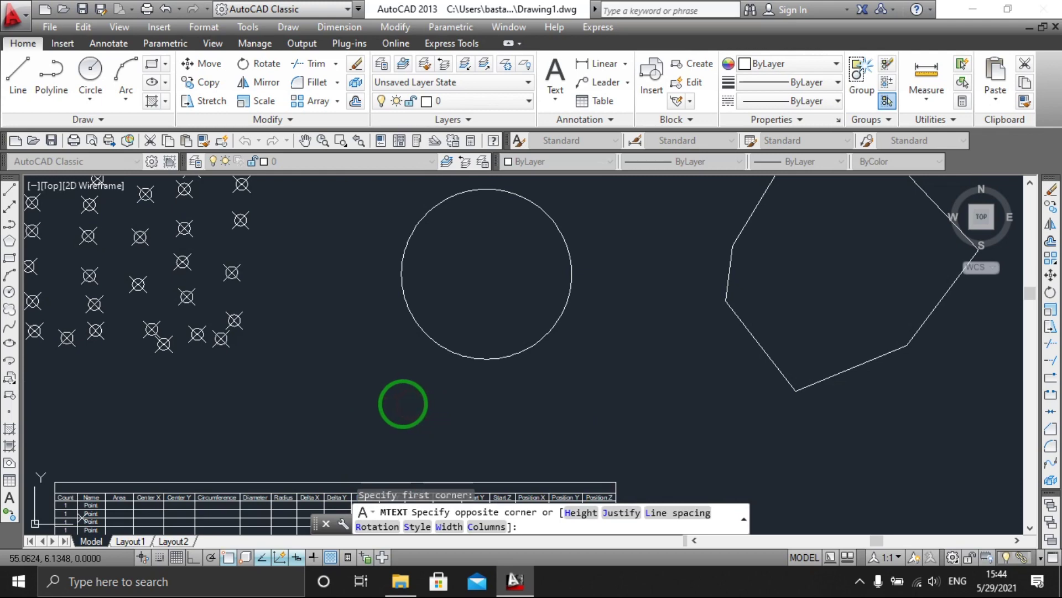
left_click(400, 404)
type("41.0427")
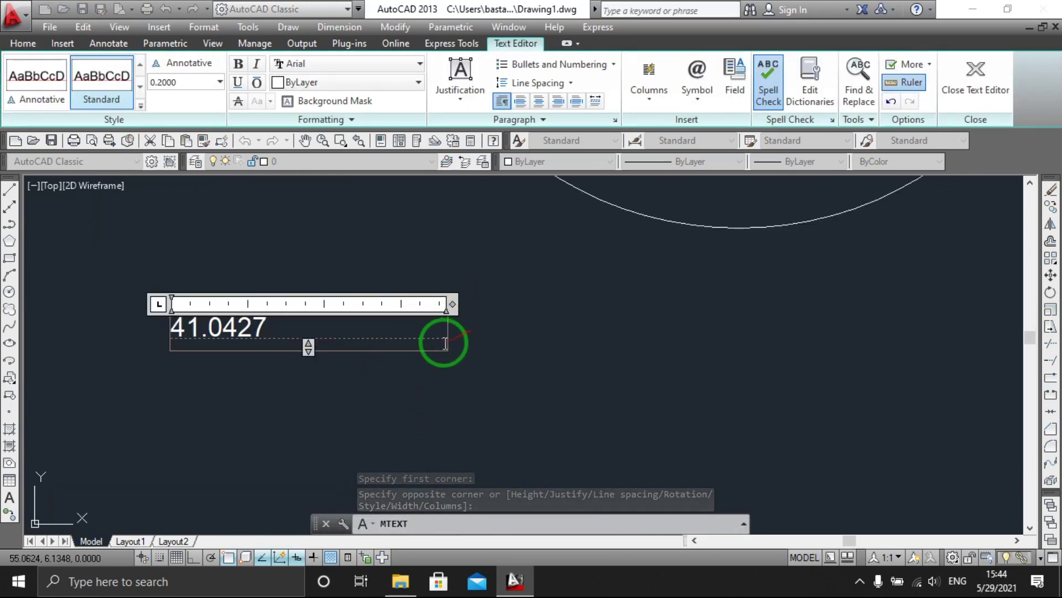
left_click(468, 350)
Make the 41.0427 label red and start moving it with MOVE from a base point.
left_click(303, 360)
left_click(190, 308)
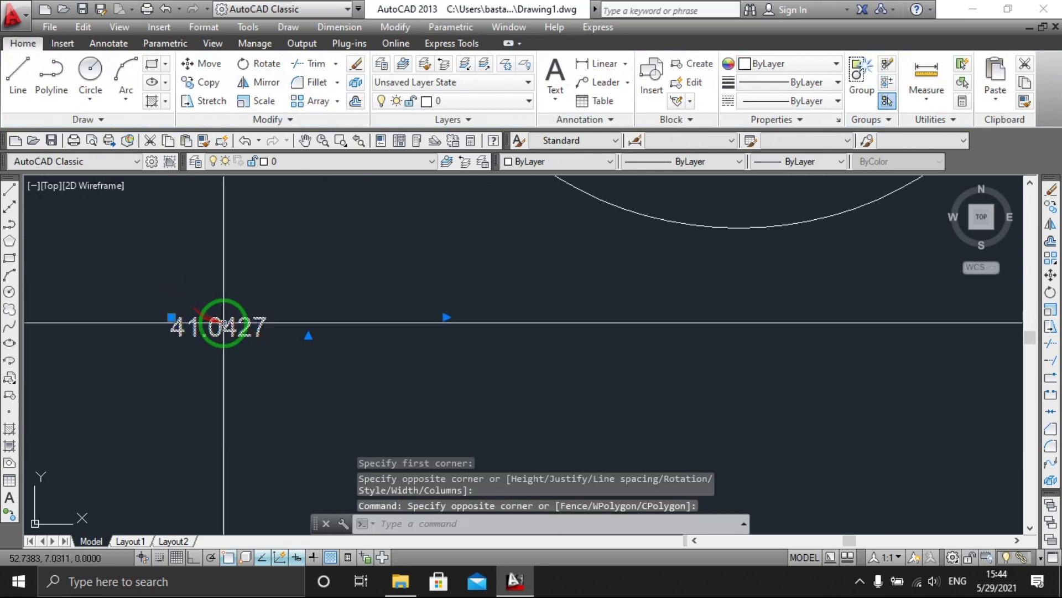
left_click(574, 148)
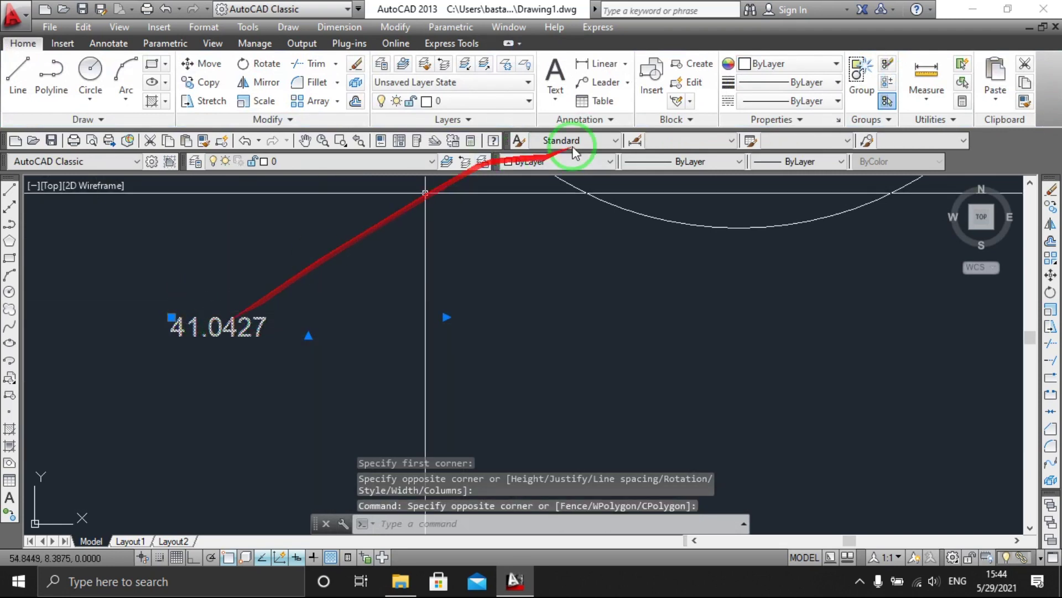
left_click(781, 65)
left_click(807, 100)
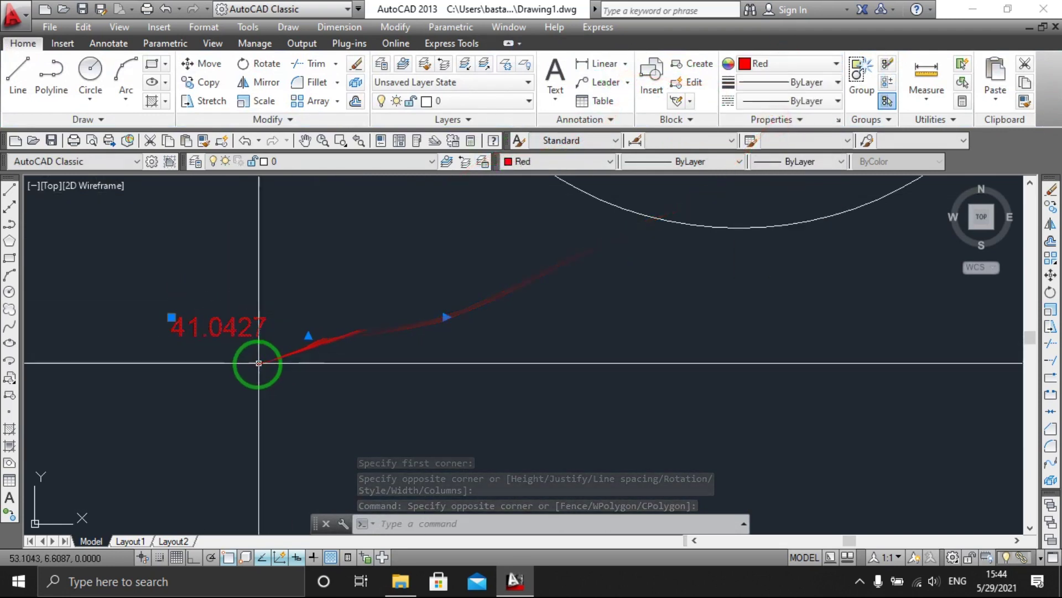
type("m")
key("Return")
left_click(247, 324)
Drop the red label into the table beneath the Circle row's area.
scroll(331, 391, "down", 3)
scroll(391, 415, "up", 5)
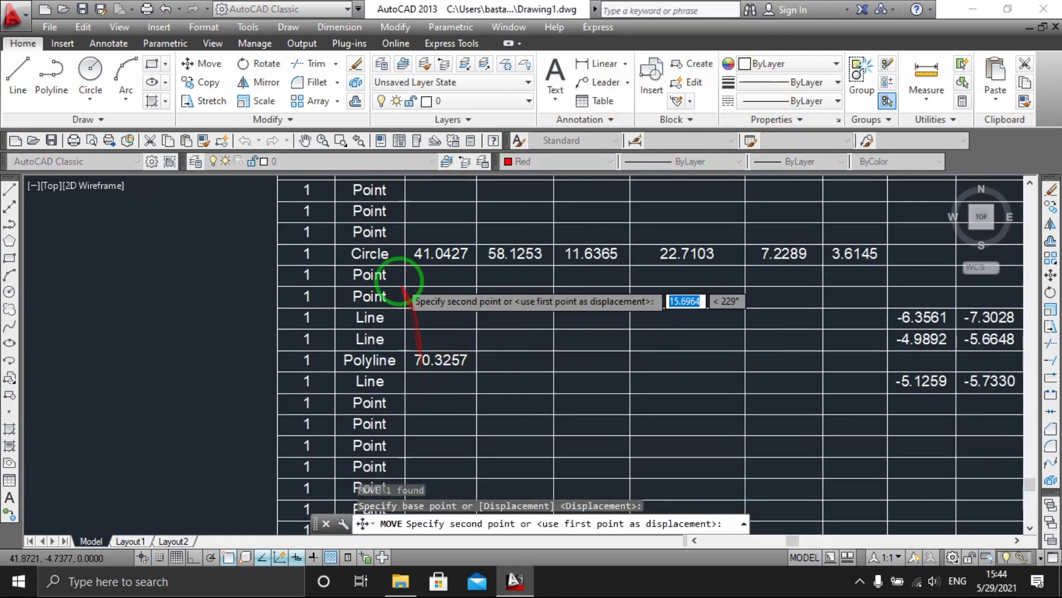
scroll(403, 280, "up", 3)
left_click(427, 260)
scroll(425, 384, "up", 2)
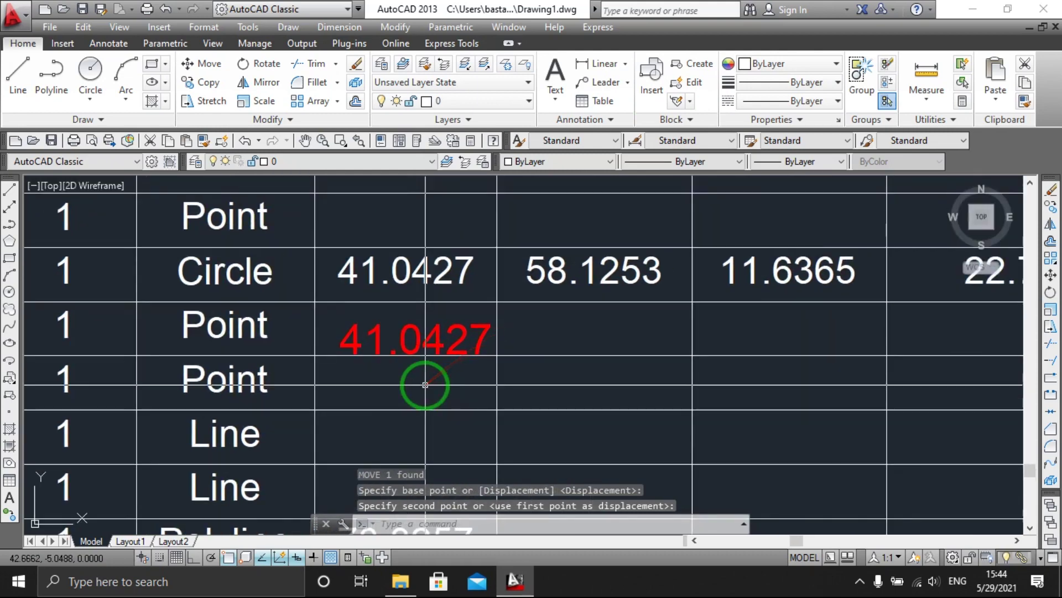
scroll(442, 370, "down", 3)
scroll(463, 309, "down", 2)
scroll(465, 296, "up", 1)
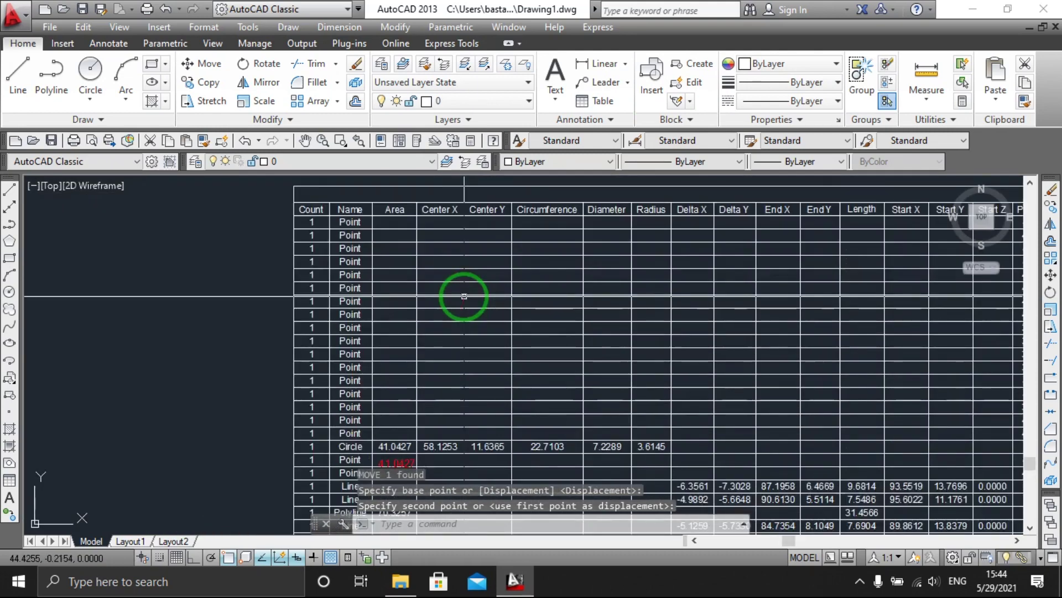
scroll(437, 396, "up", 2)
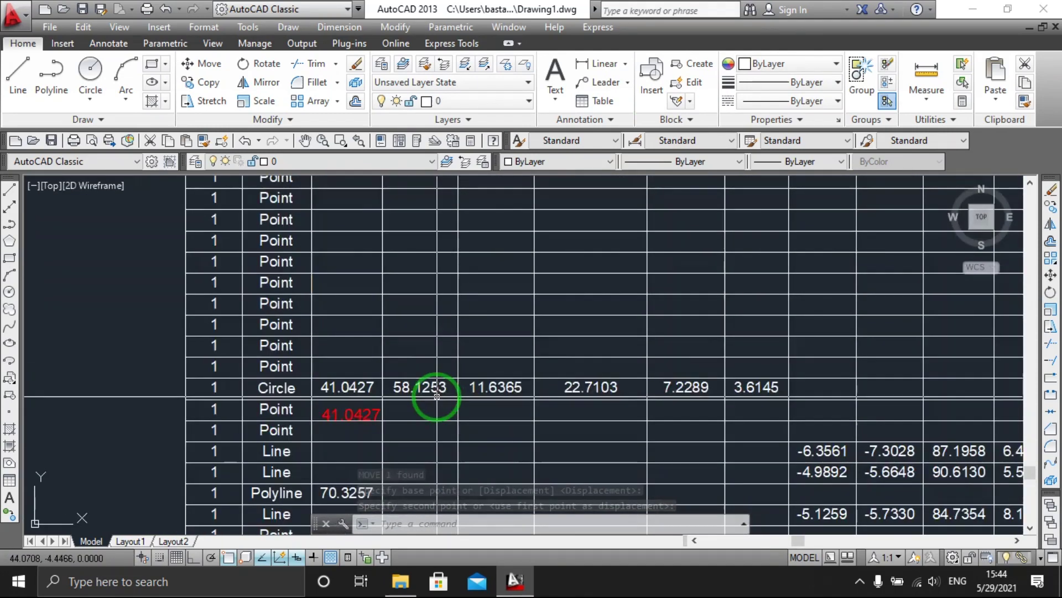
scroll(434, 397, "down", 2)
scroll(424, 396, "down", 1)
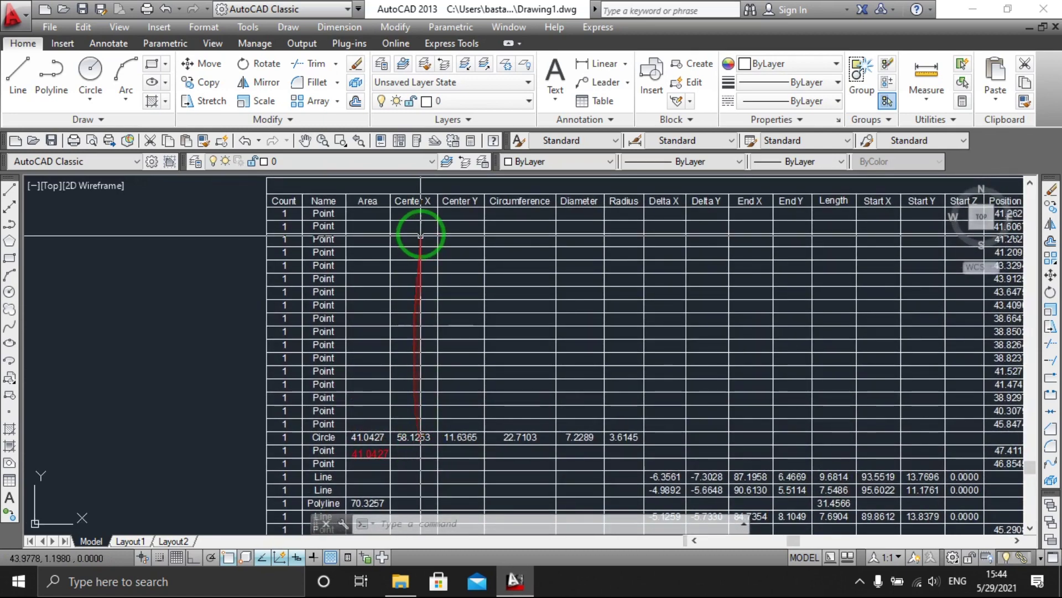
scroll(398, 359, "down", 3)
scroll(443, 359, "down", 2)
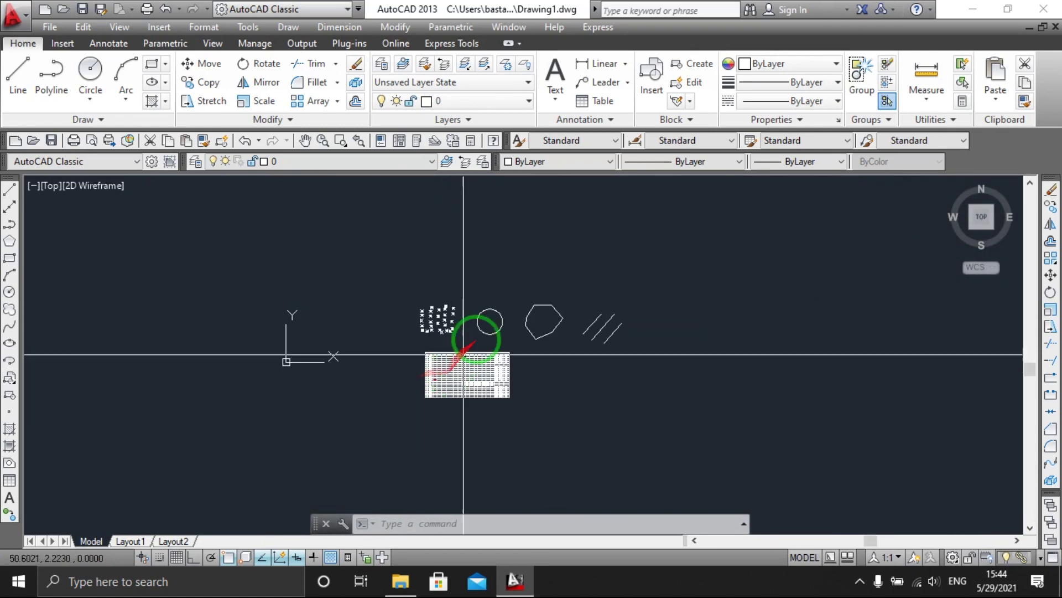
scroll(486, 360, "up", 3)
Select the circle and LIST it to read its centre point.
left_click(446, 390)
left_click(472, 408)
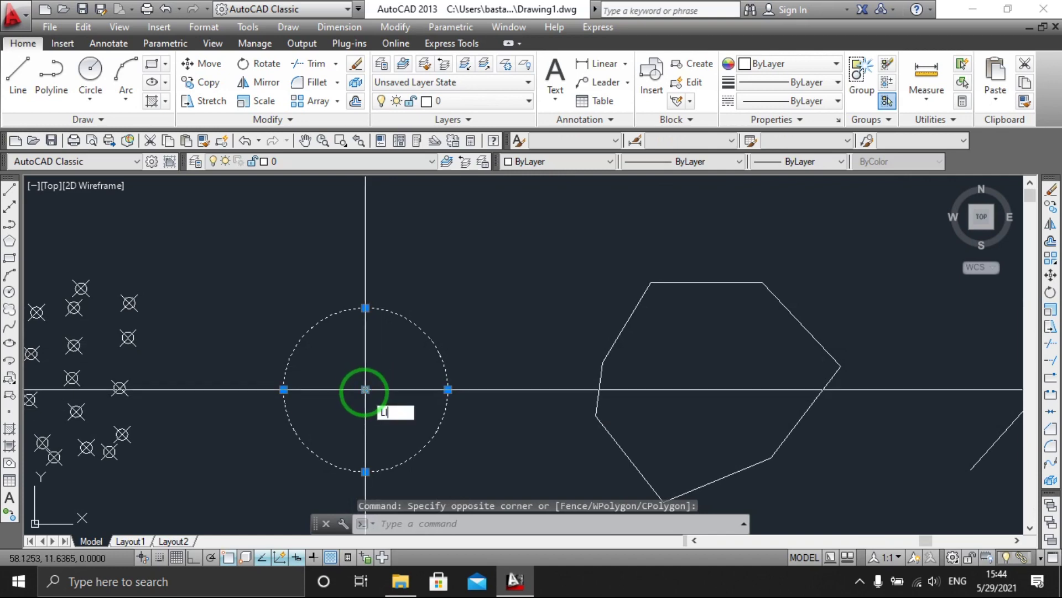
key("Return")
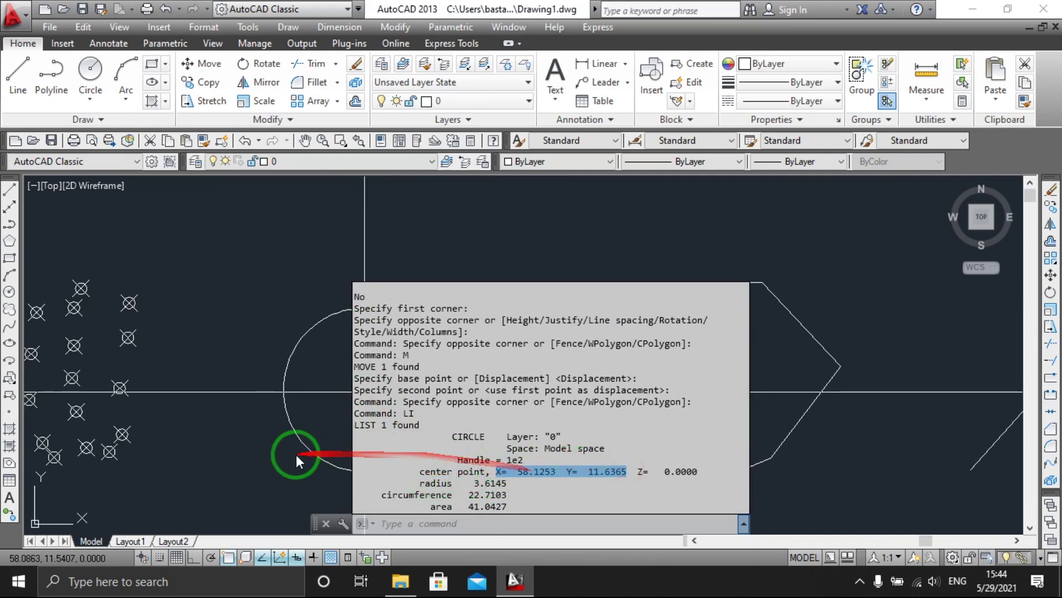
scroll(332, 415, "down", 4)
scroll(444, 428, "down", 8)
scroll(410, 387, "up", 5)
scroll(382, 368, "up", 4)
scroll(381, 370, "up", 1)
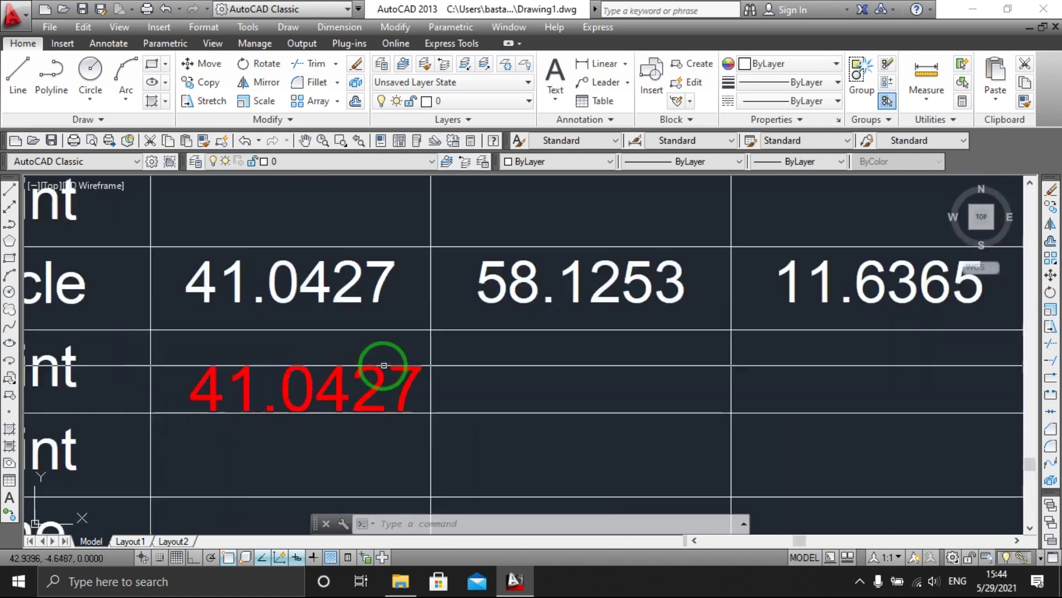
Replace the red text with 'X= 58.1253 Y= 11.6365' on a single line.
double_click(379, 370)
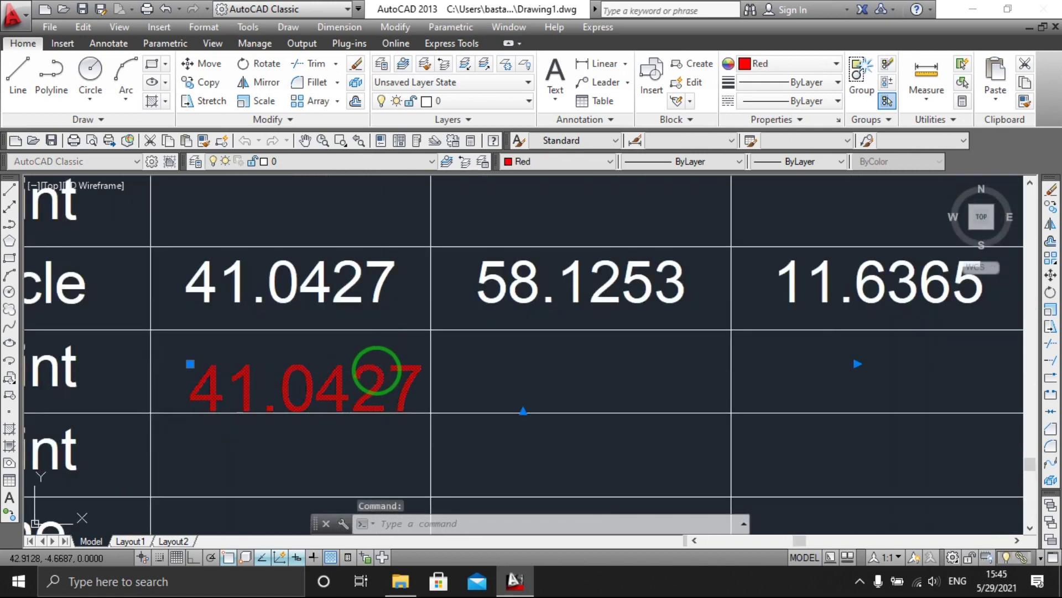
key("ctrl+a")
key("ctrl+v")
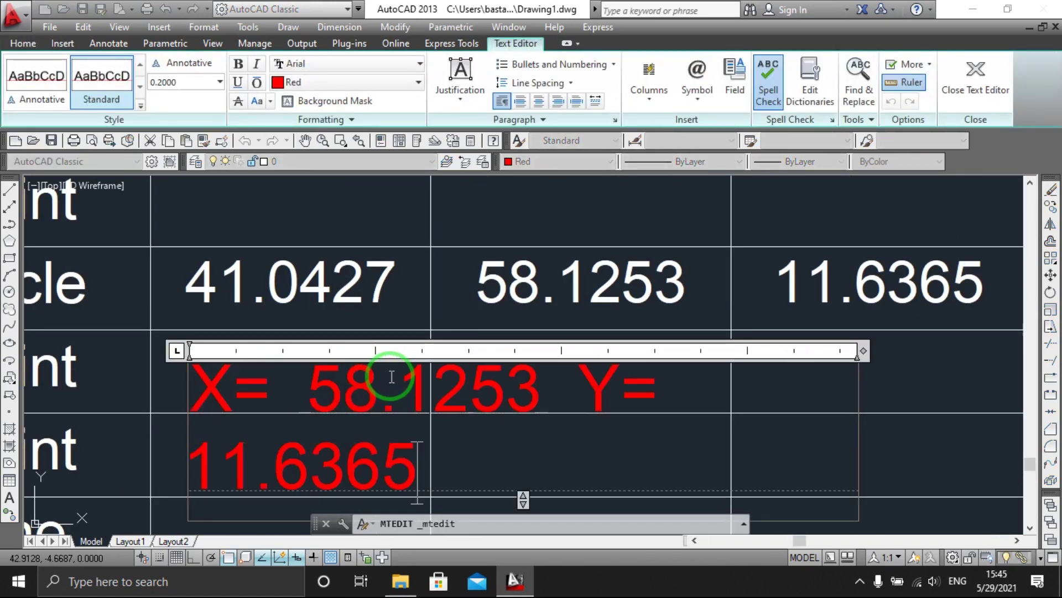
left_click_drag(910, 352, 1003, 347)
left_click(904, 451)
Pan to the table's left columns, then select the circle and LIST it again.
scroll(676, 443, "down", 2)
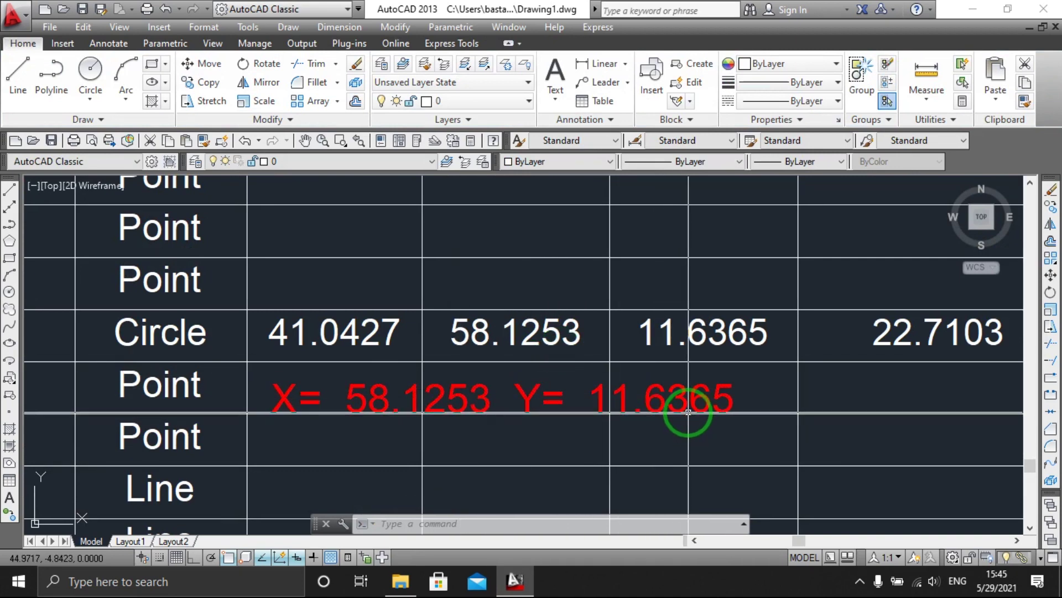
scroll(688, 412, "down", 4)
scroll(687, 415, "down", 5)
mouse_move(687, 407)
middle_mouse_down()
mouse_move(533, 410)
mouse_move(472, 430)
middle_mouse_up()
scroll(481, 444, "up", 2)
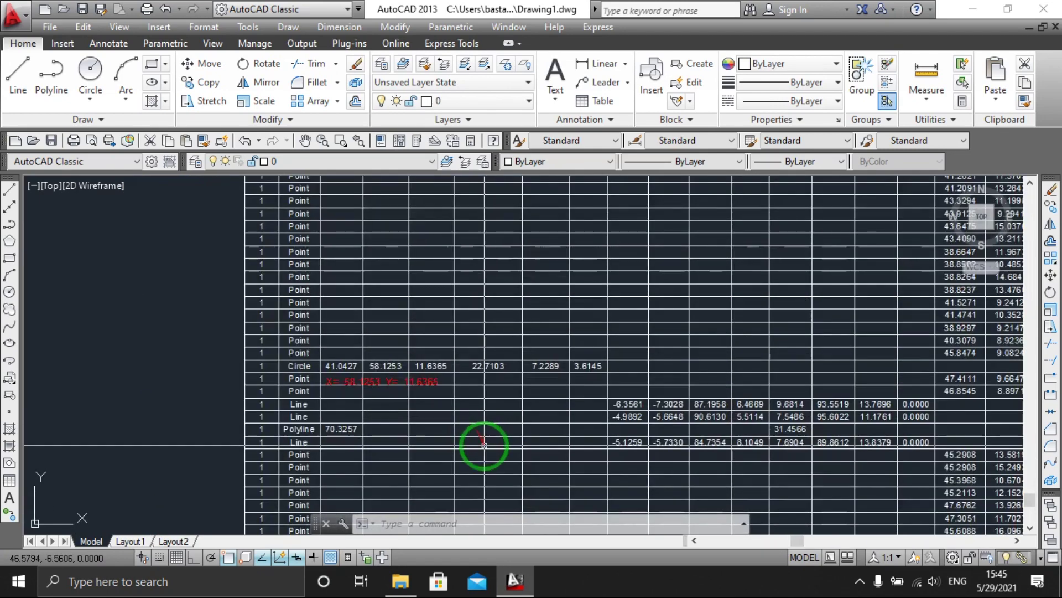
scroll(484, 449, "down", 2)
scroll(506, 334, "up", 3)
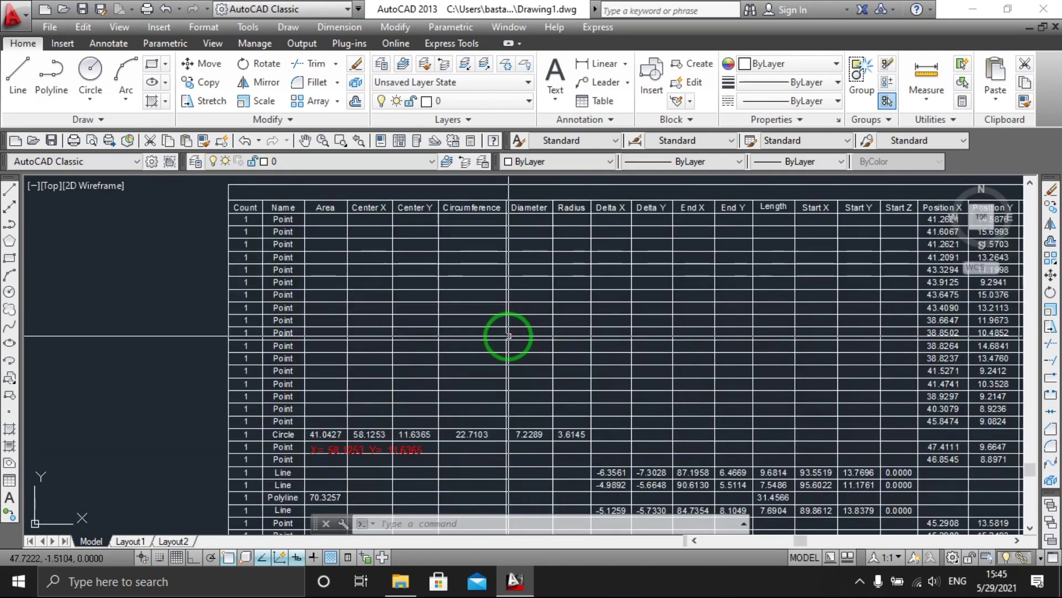
middle_click_drag(506, 334, 492, 323)
scroll(469, 434, "up", 2)
scroll(464, 435, "down", 2)
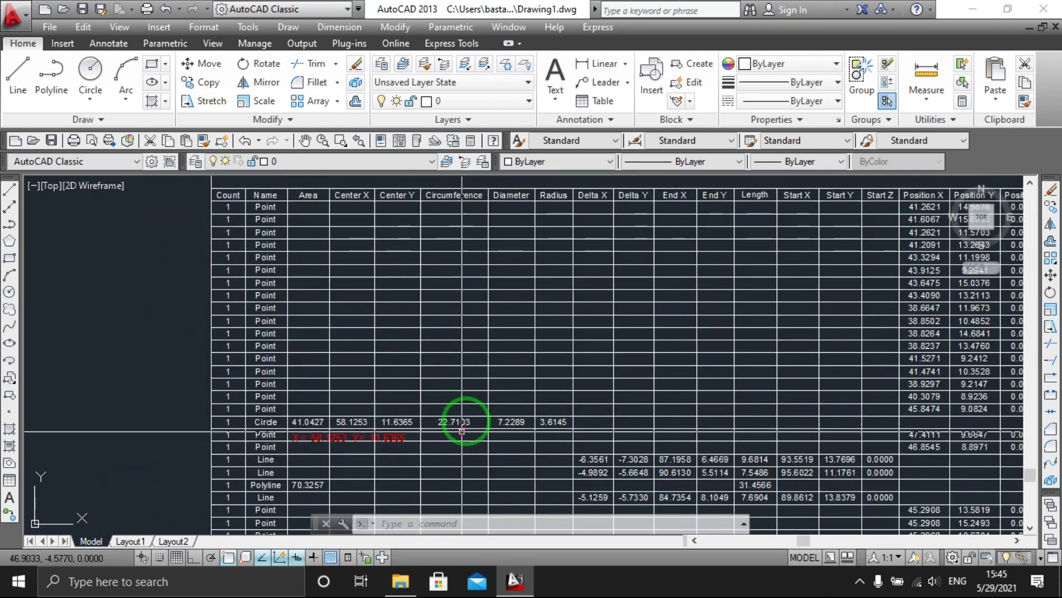
scroll(516, 384, "down", 5)
left_click(560, 334)
left_click(562, 304)
type("LI")
key("Return")
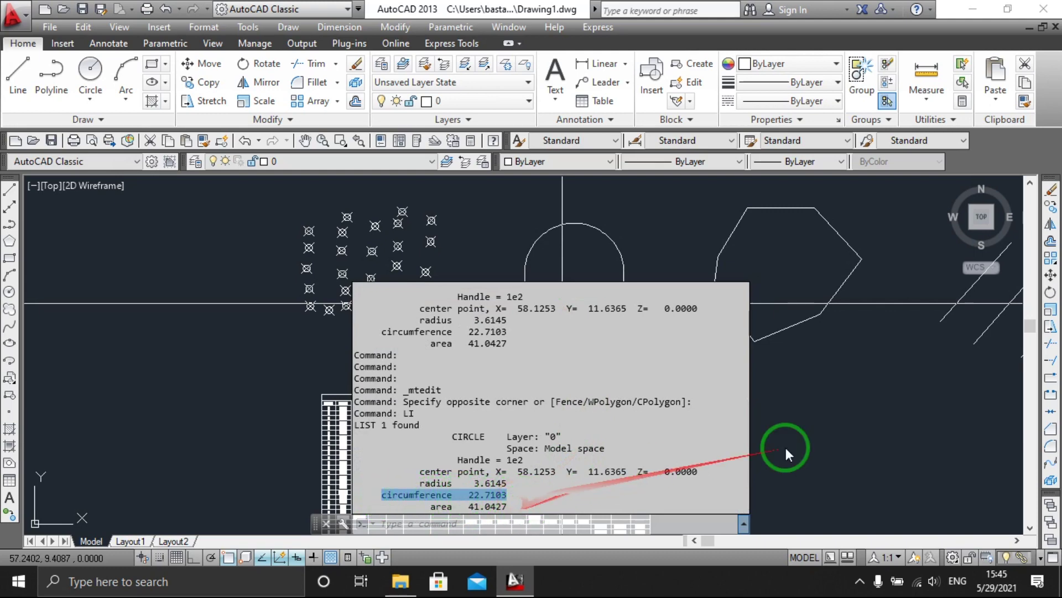
Close the text window, review the table's Circle row values, and minimize AutoCAD.
key("F2")
scroll(635, 392, "down", 2)
scroll(545, 450, "up", 5)
middle_click_drag(545, 451, 504, 412)
scroll(504, 413, "down", 3)
scroll(580, 399, "up", 3)
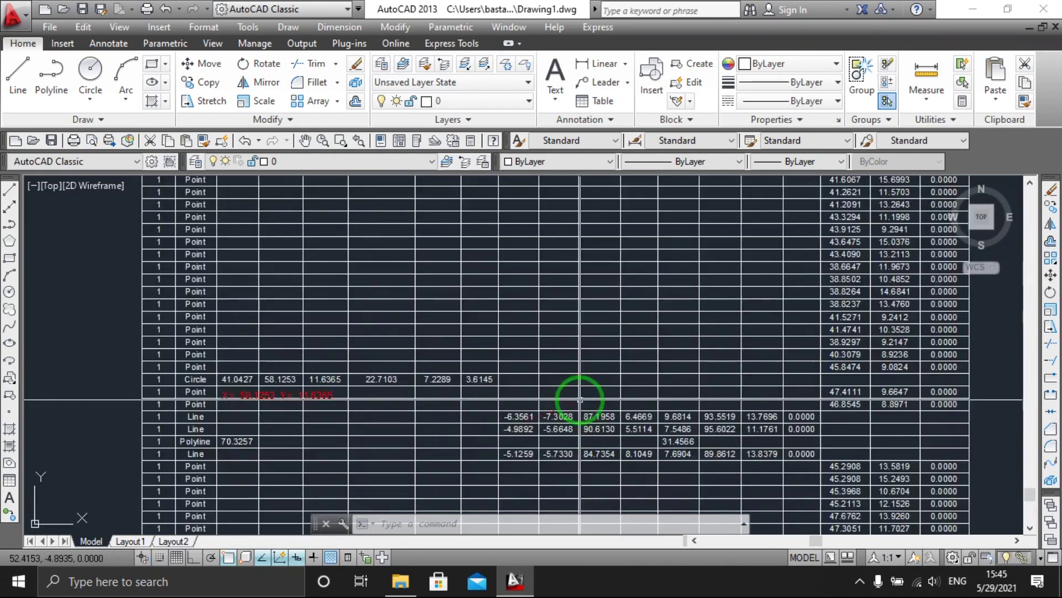
scroll(526, 379, "down", 3)
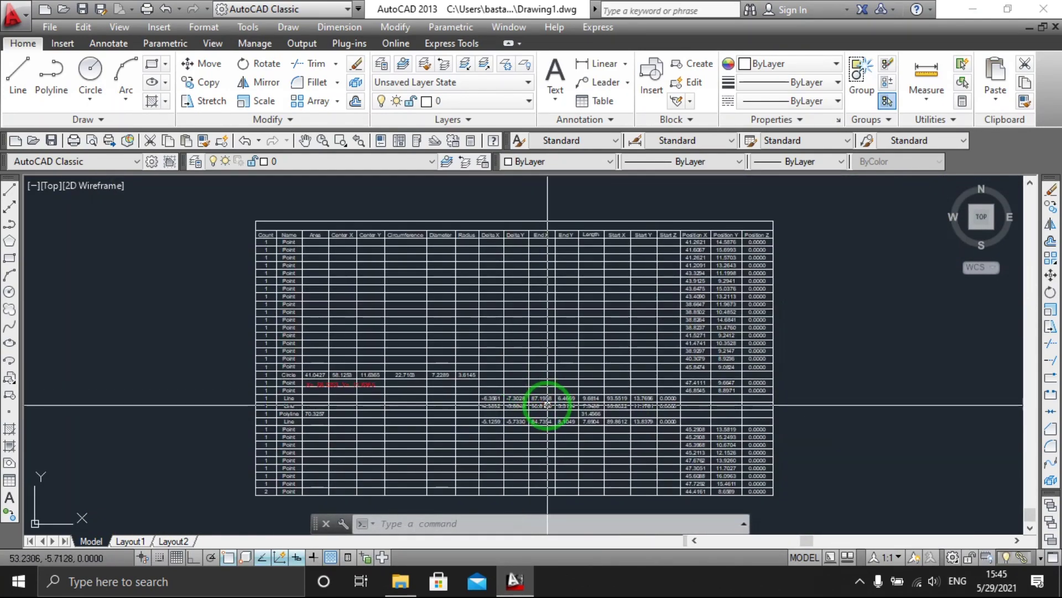
middle_click_drag(546, 404, 569, 422)
scroll(523, 379, "down", 5)
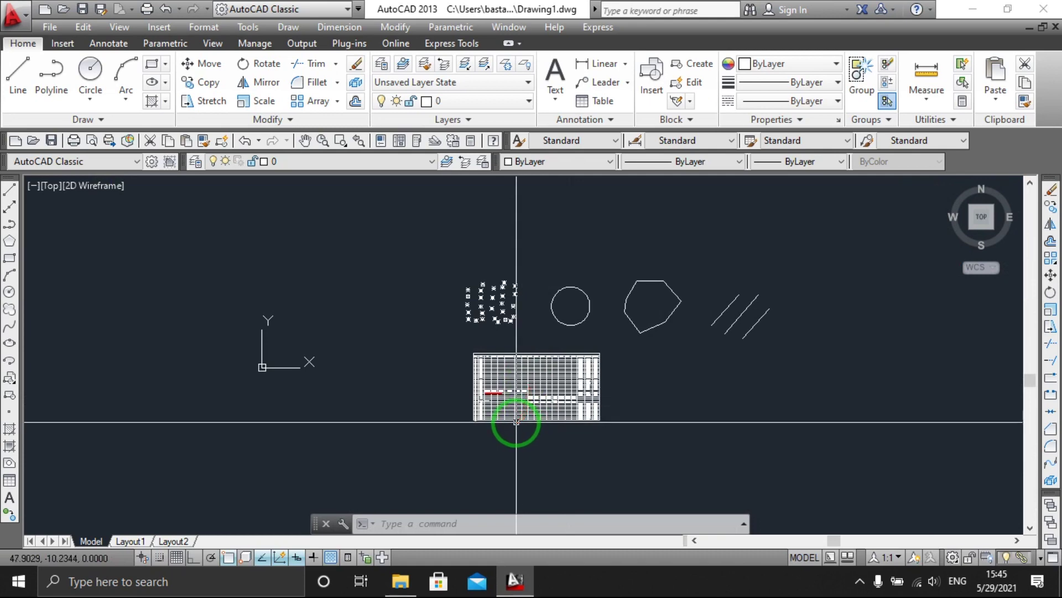
scroll(562, 377, "up", 4)
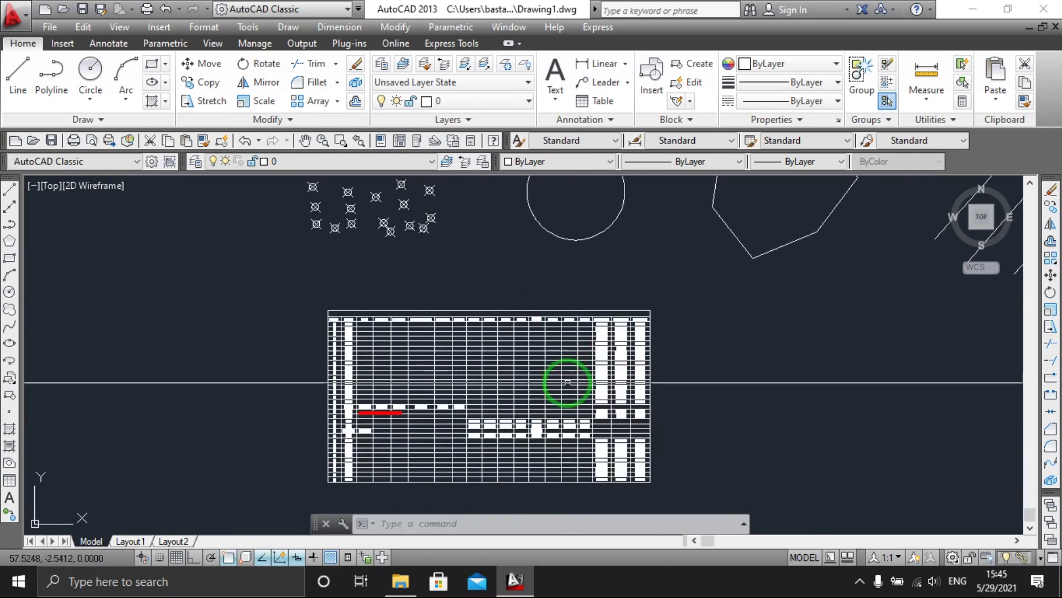
left_click(975, 12)
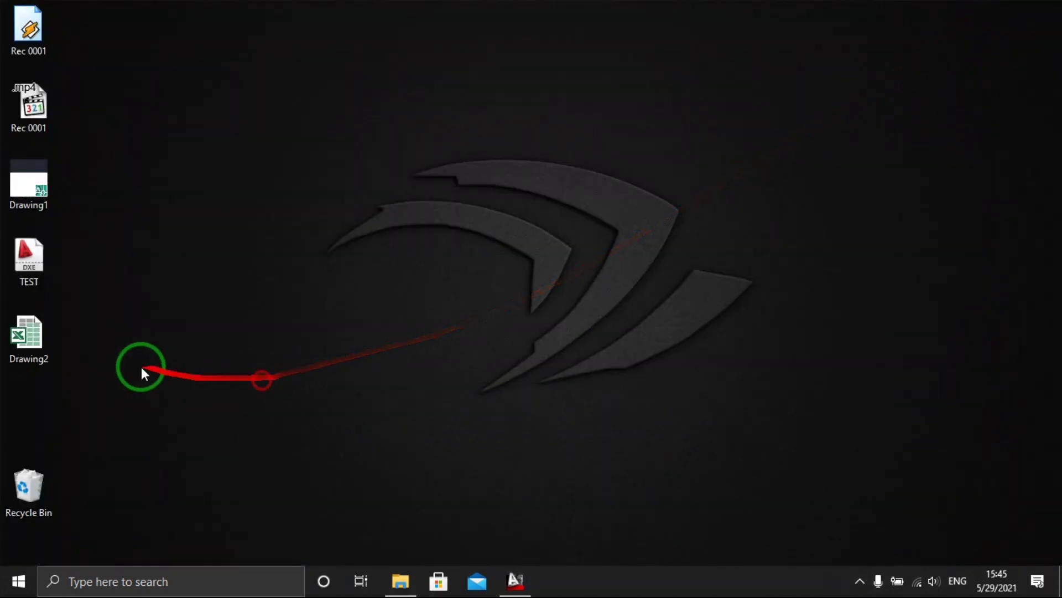
Open the Drawing2 spreadsheet from the Desktop in Excel.
double_click(43, 342)
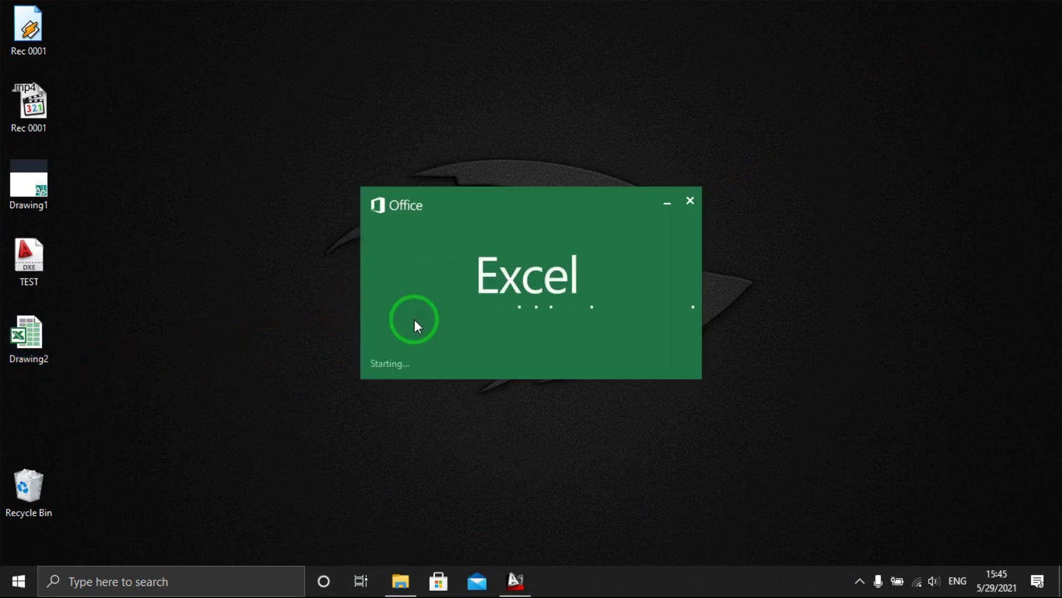
scroll(602, 299, "down", 4)
scroll(602, 308, "up", 1)
scroll(602, 308, "up", 3)
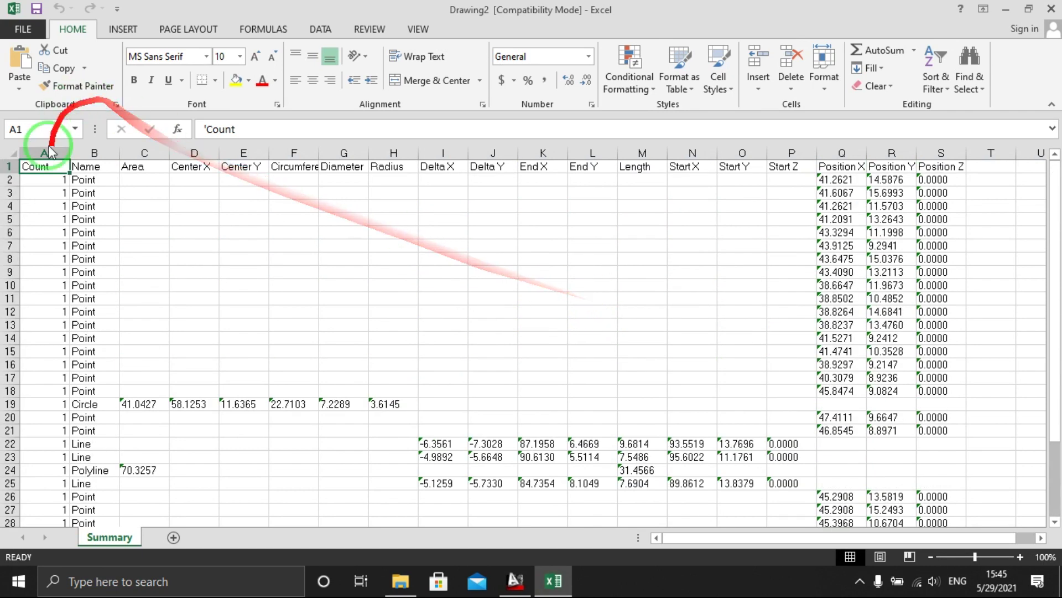
Delete columns Area through Start Z, keeping Count, Name and Position X/Y/Z, then minimize Excel.
left_click(42, 155)
left_click(238, 192)
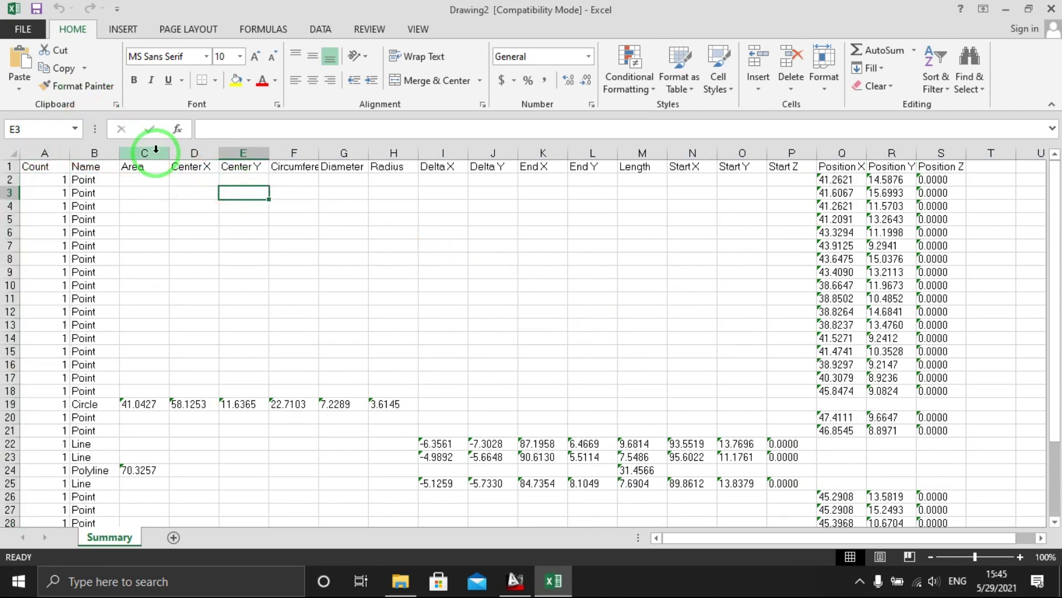
left_click_drag(155, 148, 787, 149)
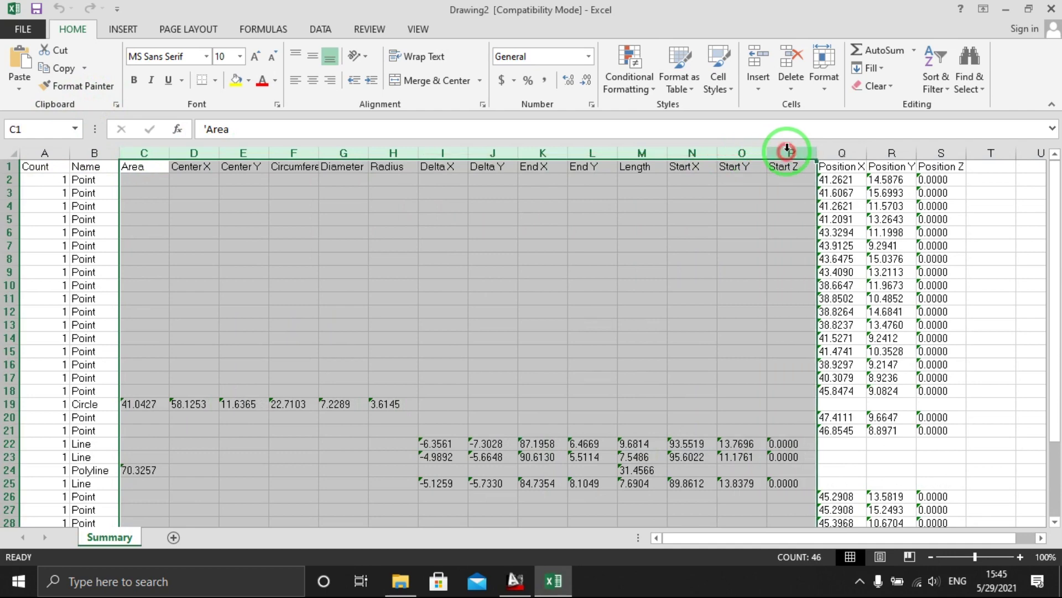
right_click(787, 148)
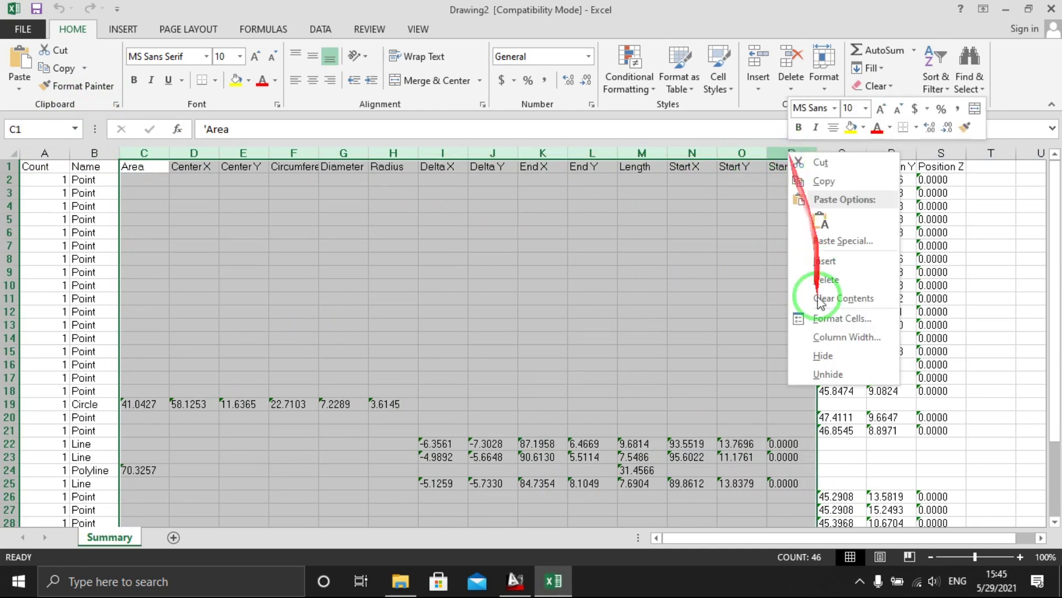
left_click(857, 289)
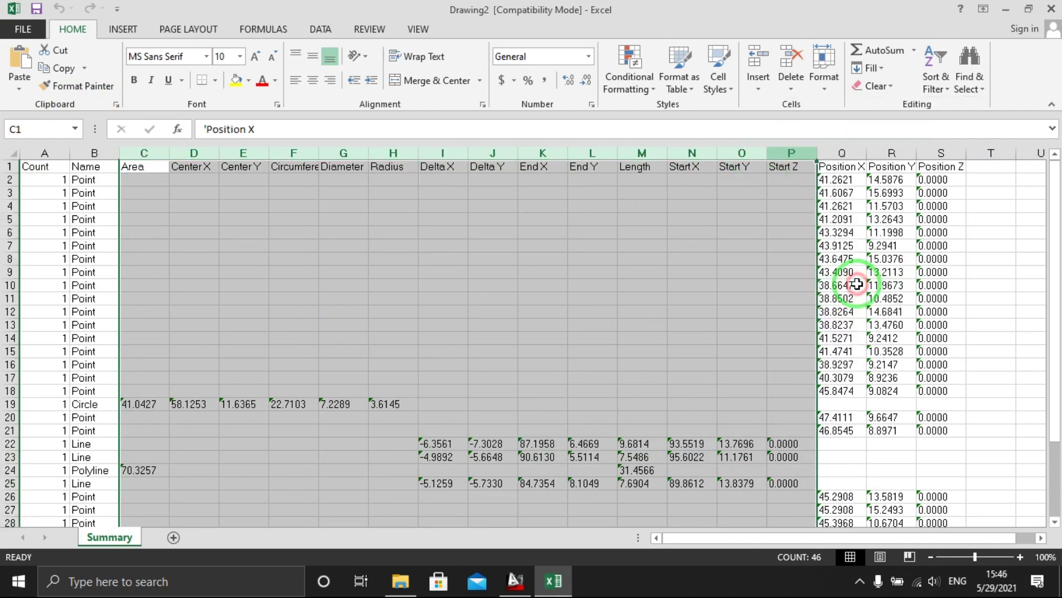
left_click(336, 303)
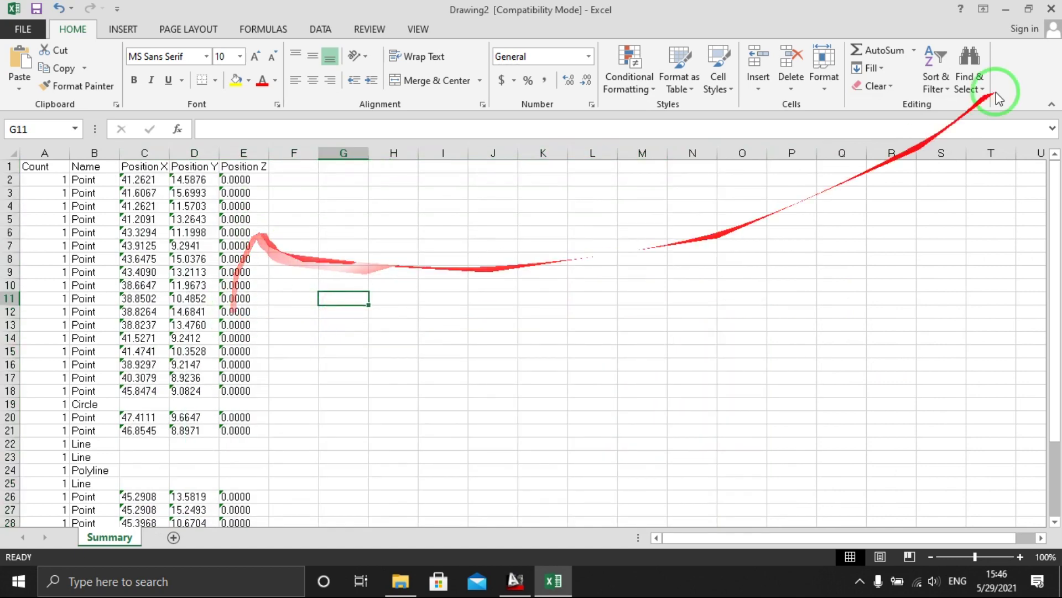
left_click(1006, 9)
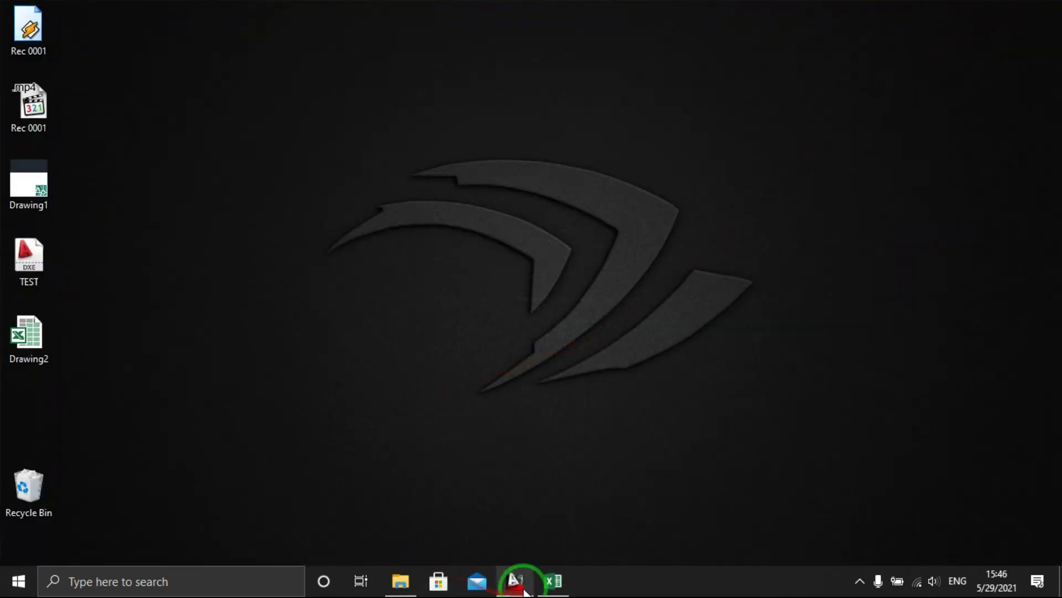
Bring the AutoCAD drawing back and pan to the table's Line and Polyline rows.
left_click(515, 580)
scroll(514, 354, "up", 5)
scroll(628, 368, "down", 5)
scroll(280, 316, "up", 2)
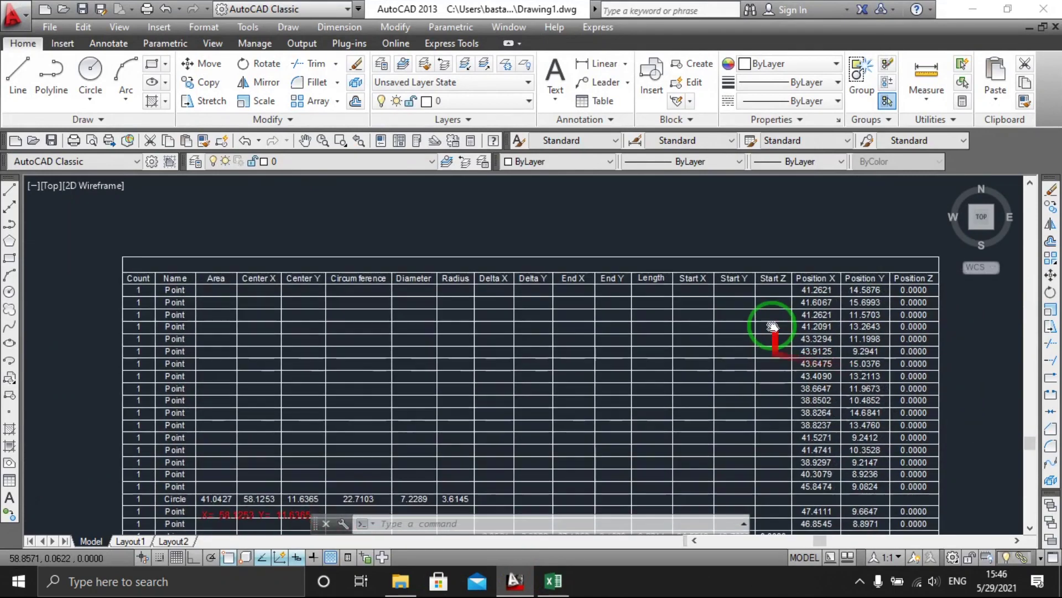
middle_click_drag(861, 372, 797, 318)
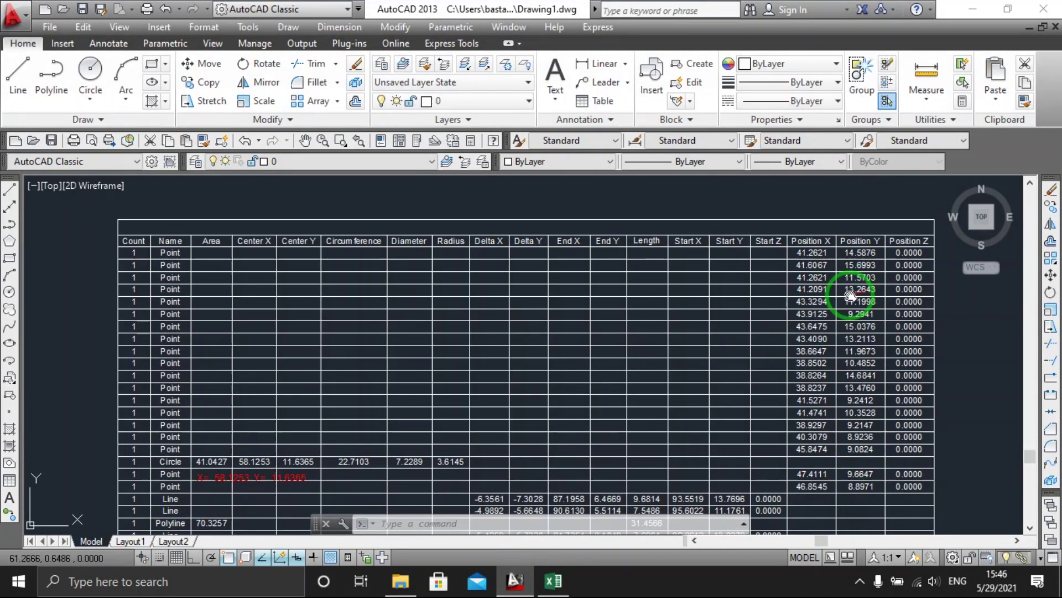
scroll(860, 304, "down", 2)
scroll(849, 309, "down", 2)
scroll(849, 315, "up", 4)
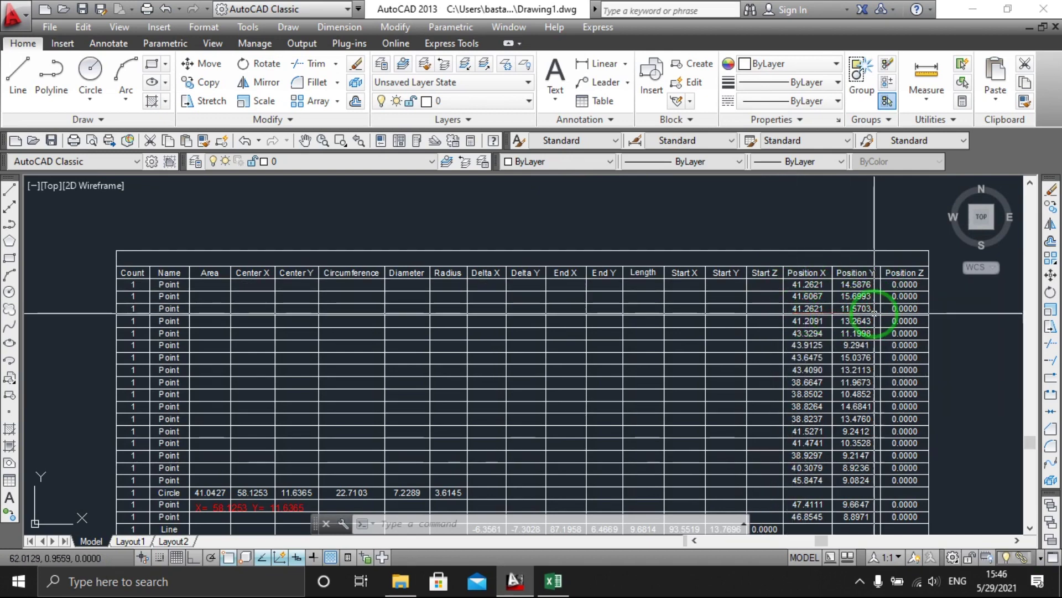
Zoom over the table to compare Position X/Y/Z values with the points, then return to Excel.
scroll(809, 332, "down", 2)
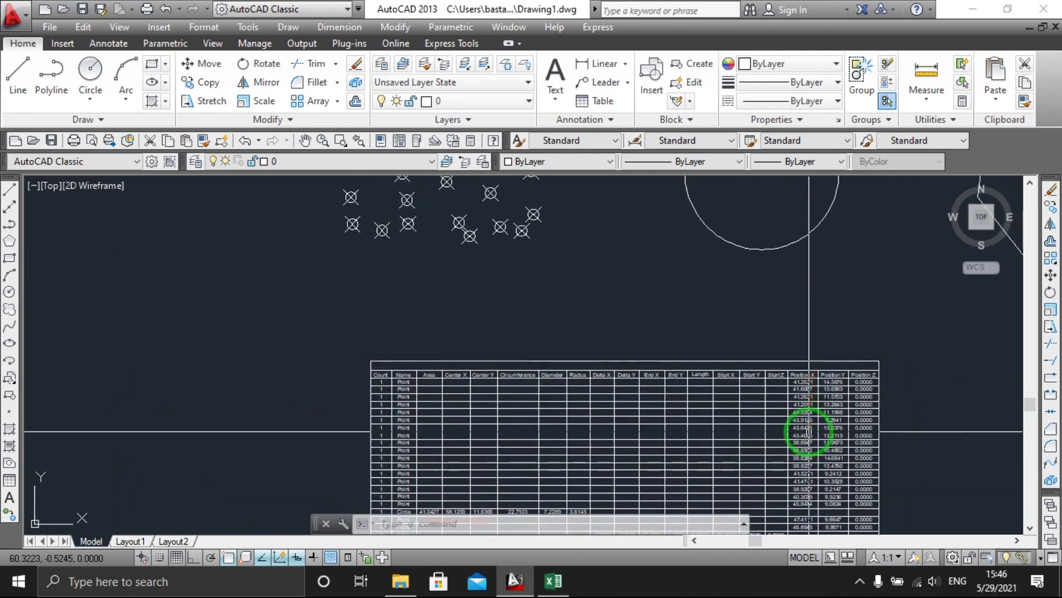
scroll(809, 431, "up", 3)
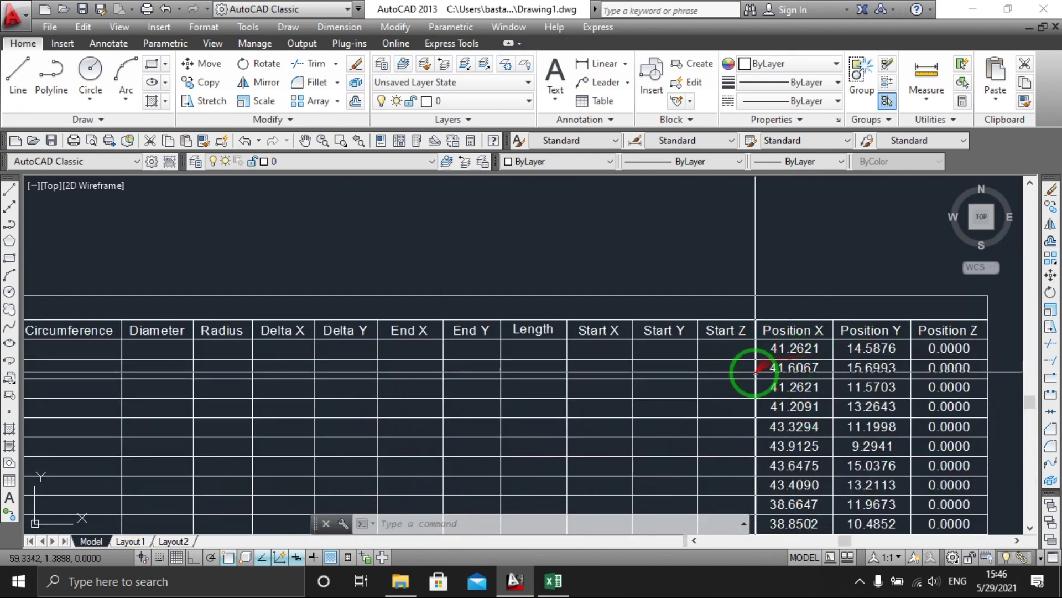
scroll(755, 370, "down", 3)
scroll(659, 325, "down", 4)
scroll(542, 304, "up", 4)
scroll(555, 312, "down", 4)
scroll(581, 356, "up", 2)
scroll(544, 324, "down", 2)
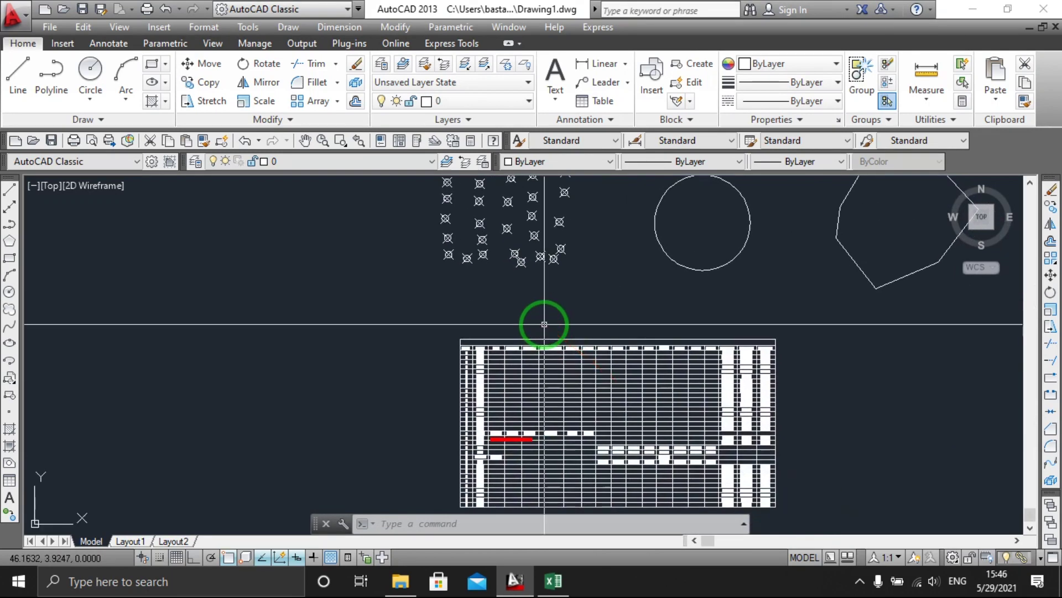
left_click(554, 580)
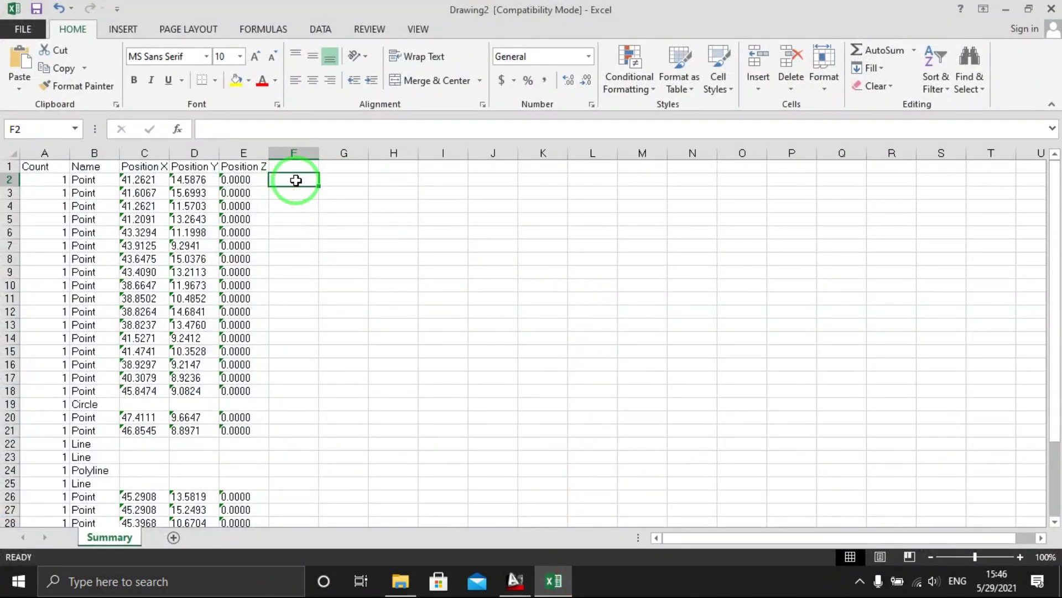
Select the coordinate cells F2:F20 in the Excel sheet.
left_click_drag(296, 200, 296, 396)
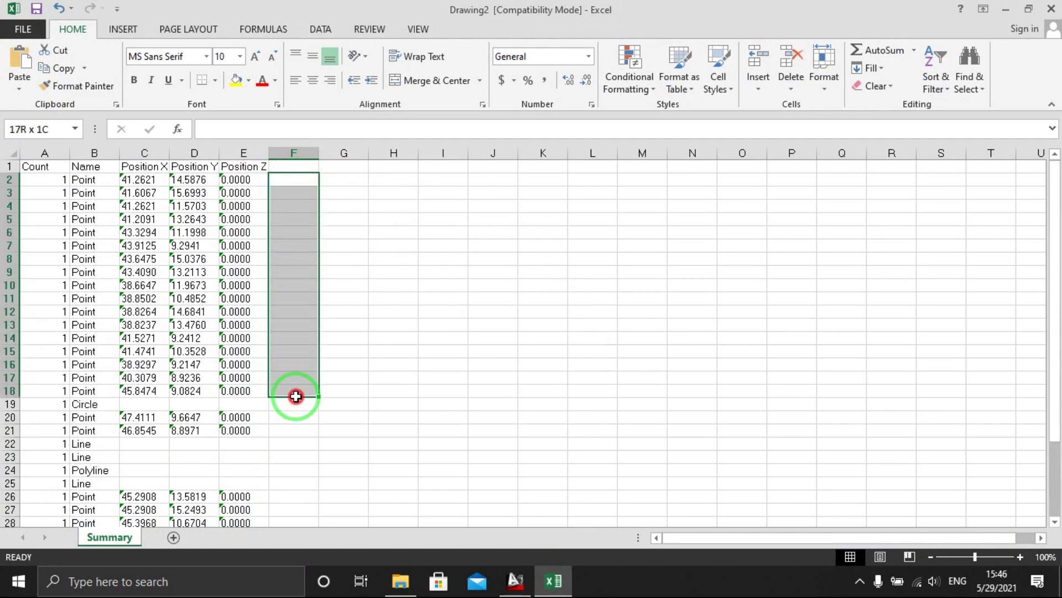
left_click(421, 296)
left_click_drag(304, 177, 305, 420)
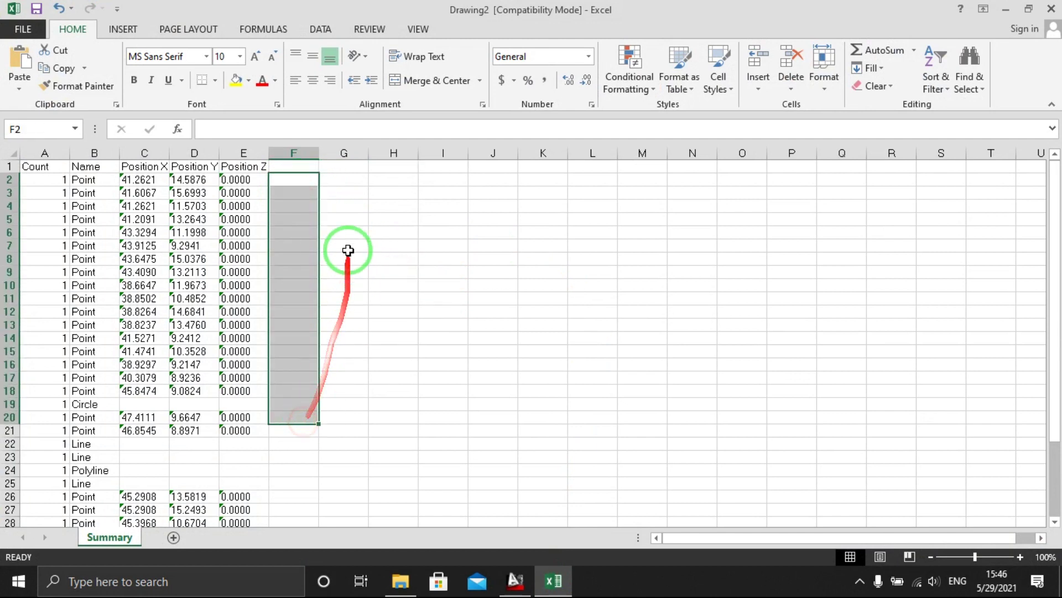
Switch to AutoCAD and pan the view over the point markers.
left_click(515, 580)
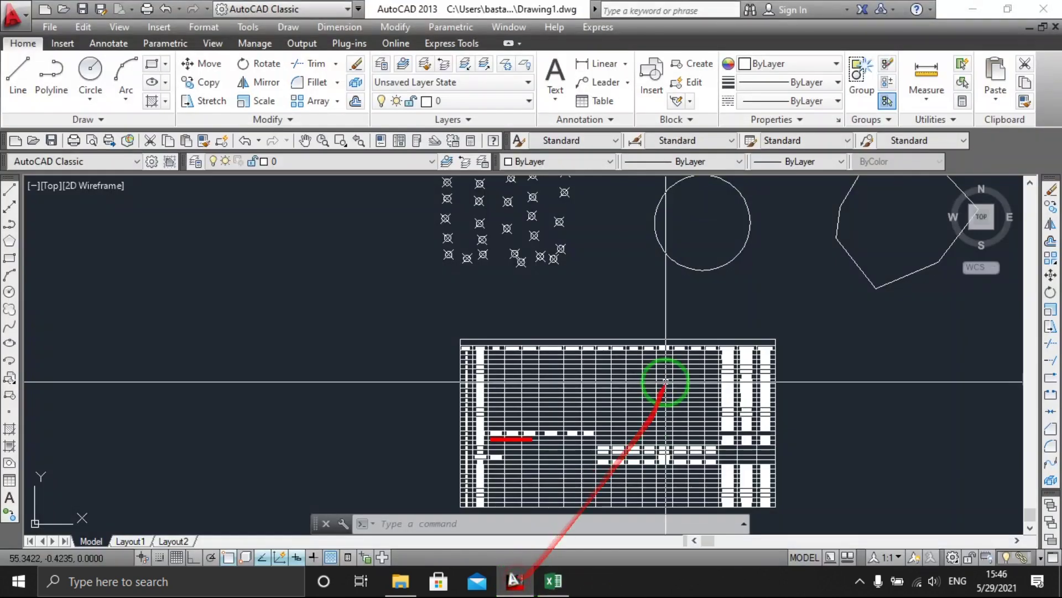
scroll(677, 397, "up", 2)
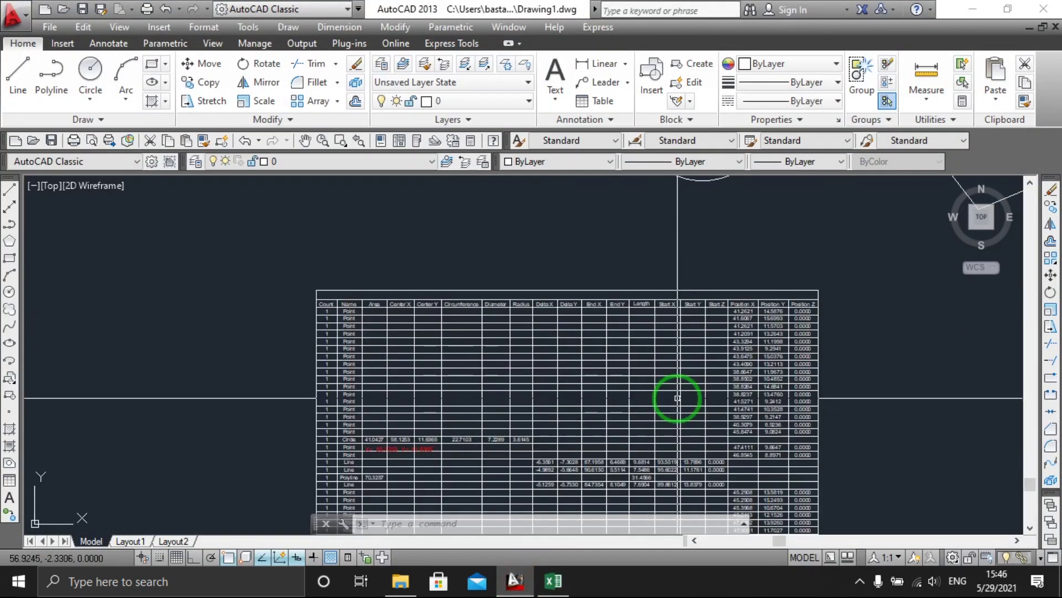
scroll(677, 397, "down", 6)
scroll(601, 321, "up", 4)
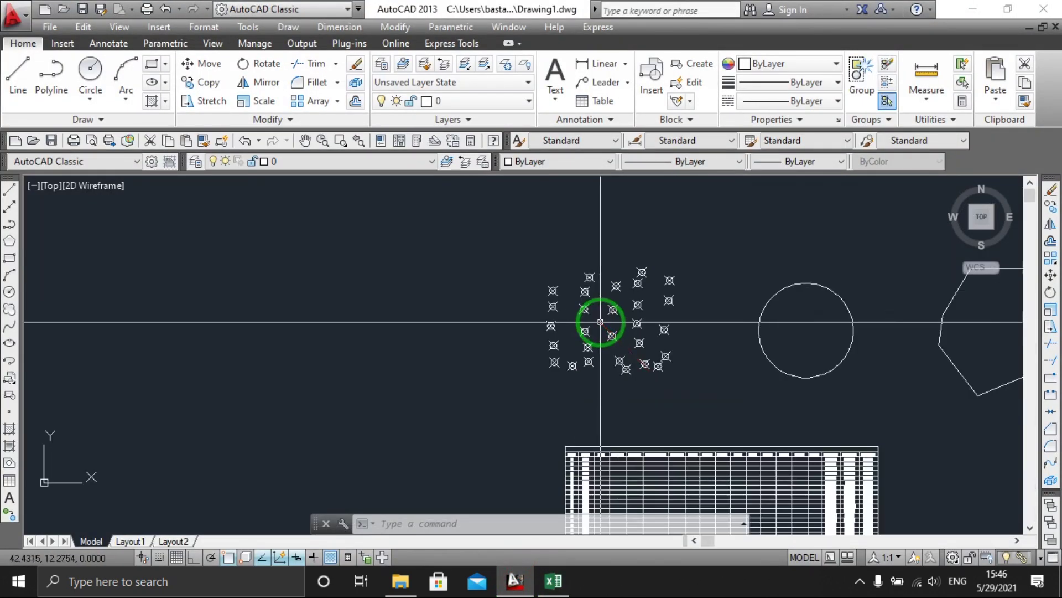
scroll(716, 380, "up", 2)
middle_click_drag(716, 380, 607, 386)
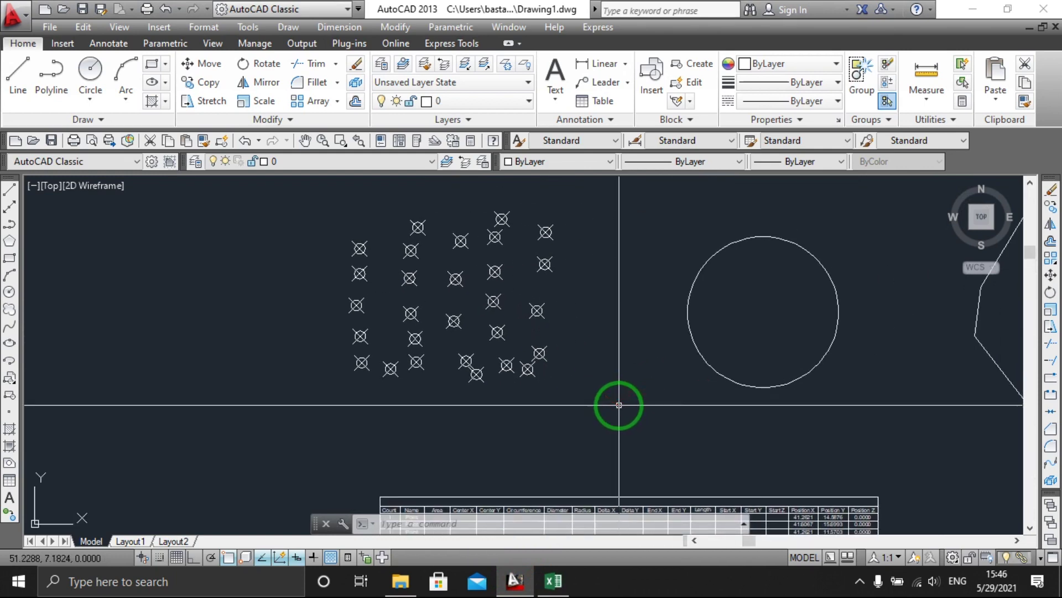
scroll(660, 341, "down", 2)
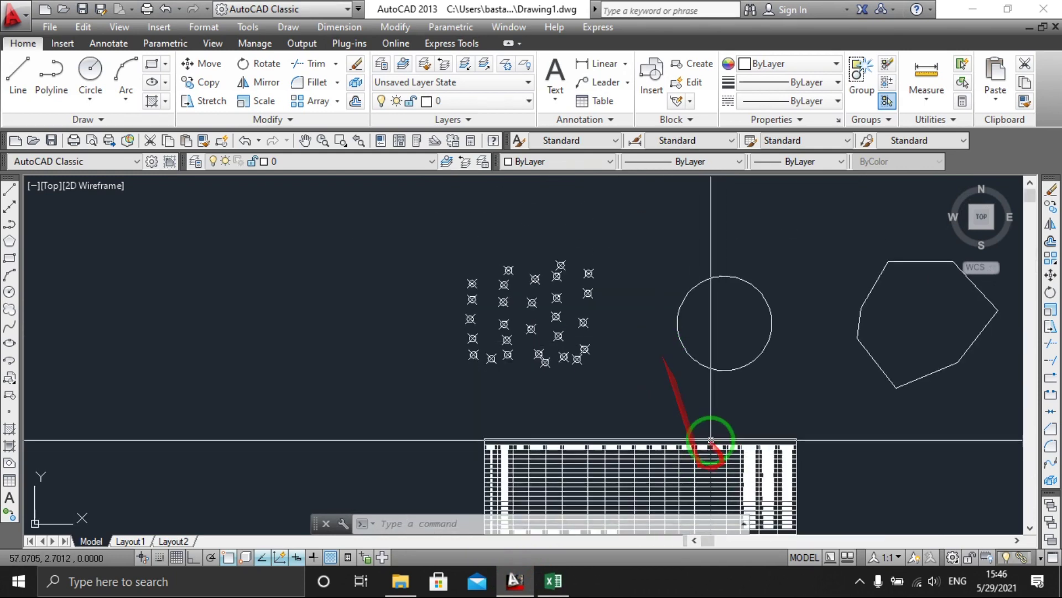
middle_click_drag(711, 438, 687, 419)
Zoom around the point markers and extracted table to check them.
scroll(509, 309, "up", 2)
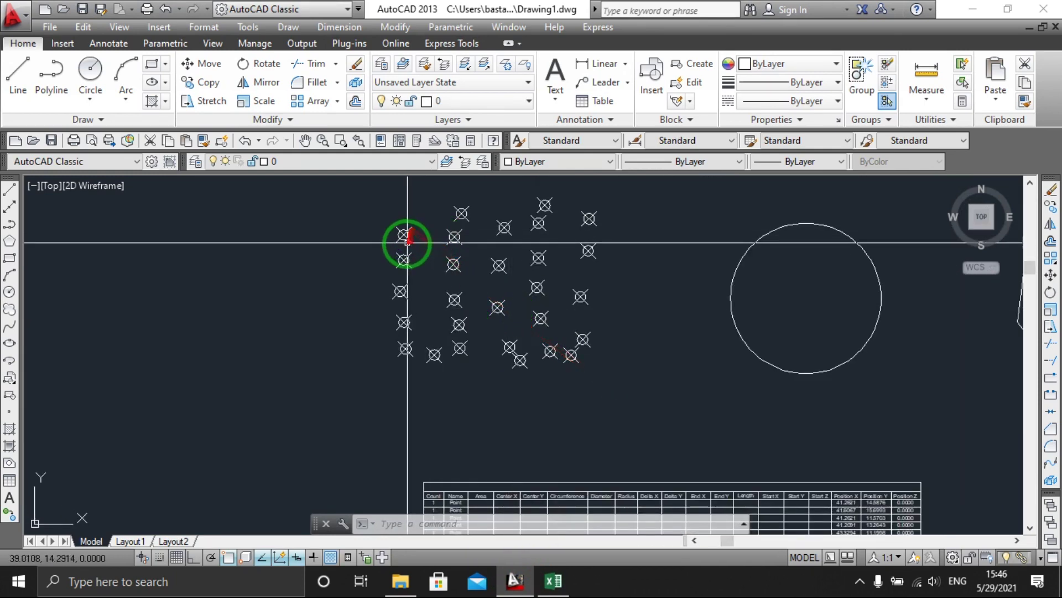
middle_click_drag(835, 443, 753, 376)
scroll(796, 420, "up", 4)
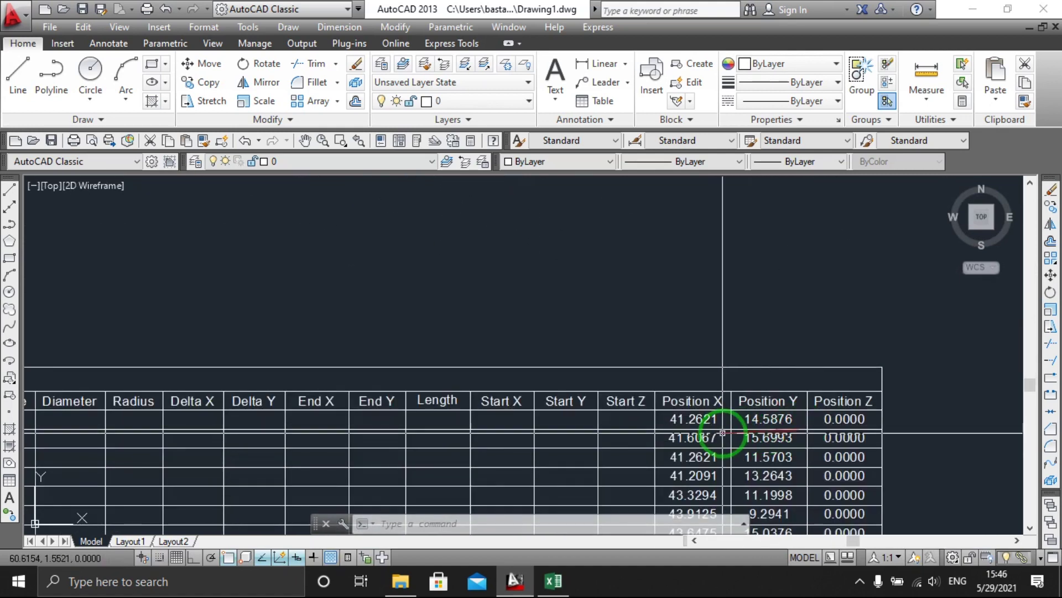
scroll(803, 427, "down", 2)
scroll(803, 428, "down", 3)
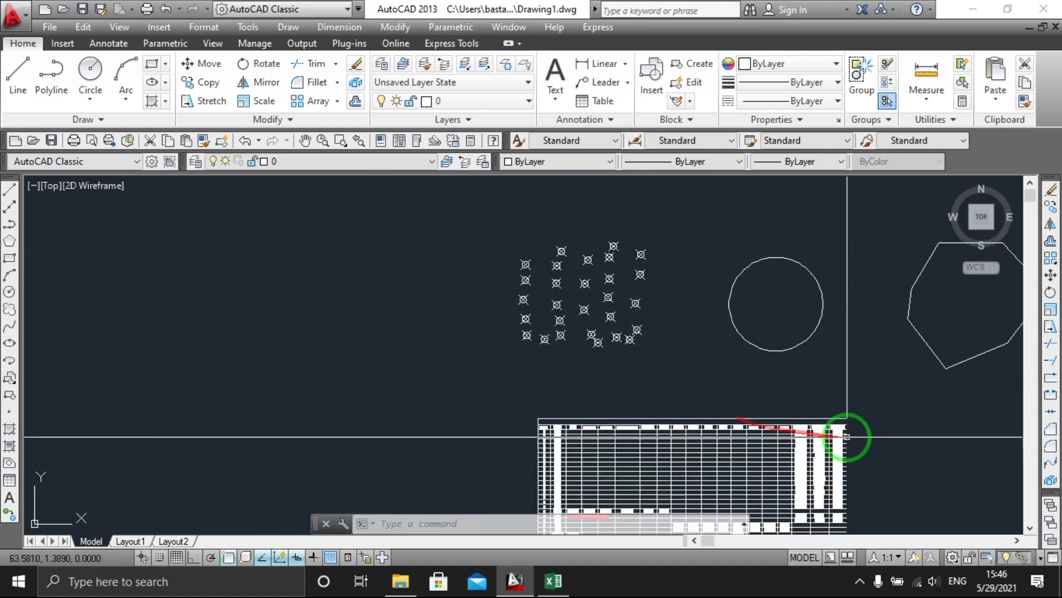
scroll(506, 254, "up", 3)
scroll(540, 320, "down", 2)
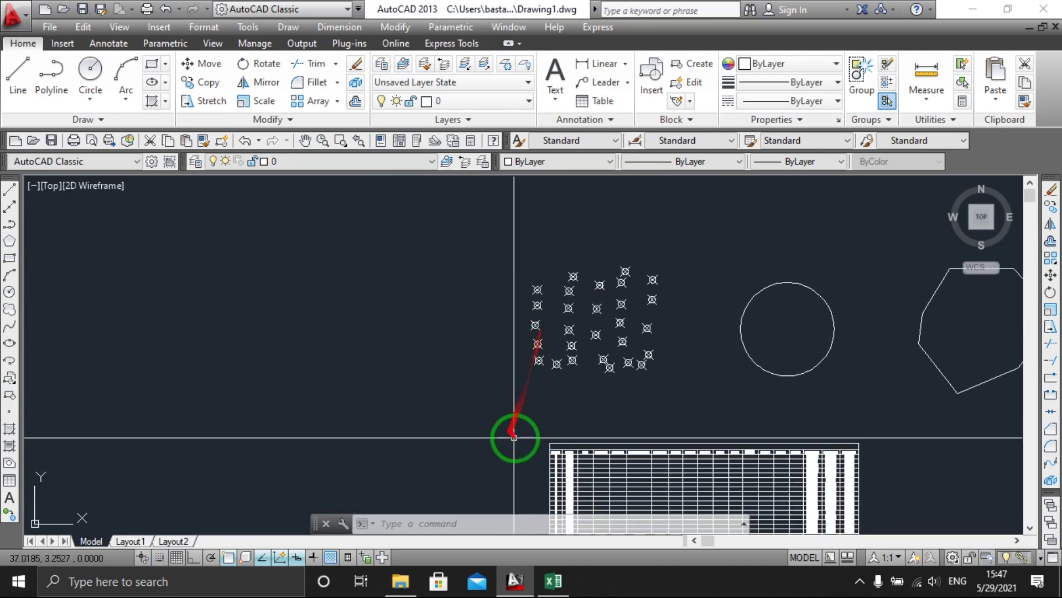
In Excel, reselect F2:F18, then clear the selection at cell K24.
left_click(555, 581)
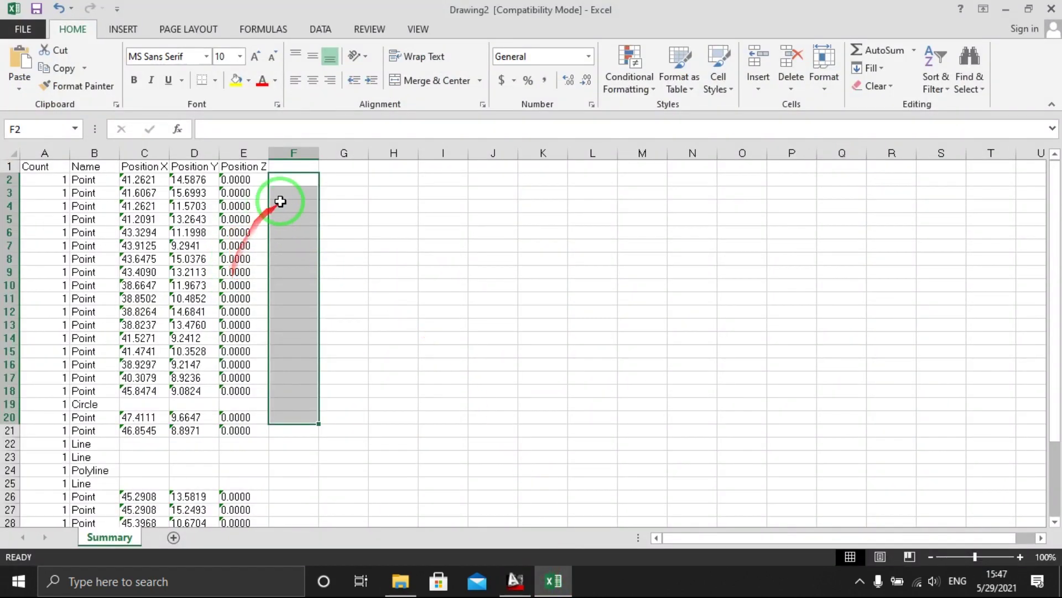
left_click_drag(289, 181, 288, 385)
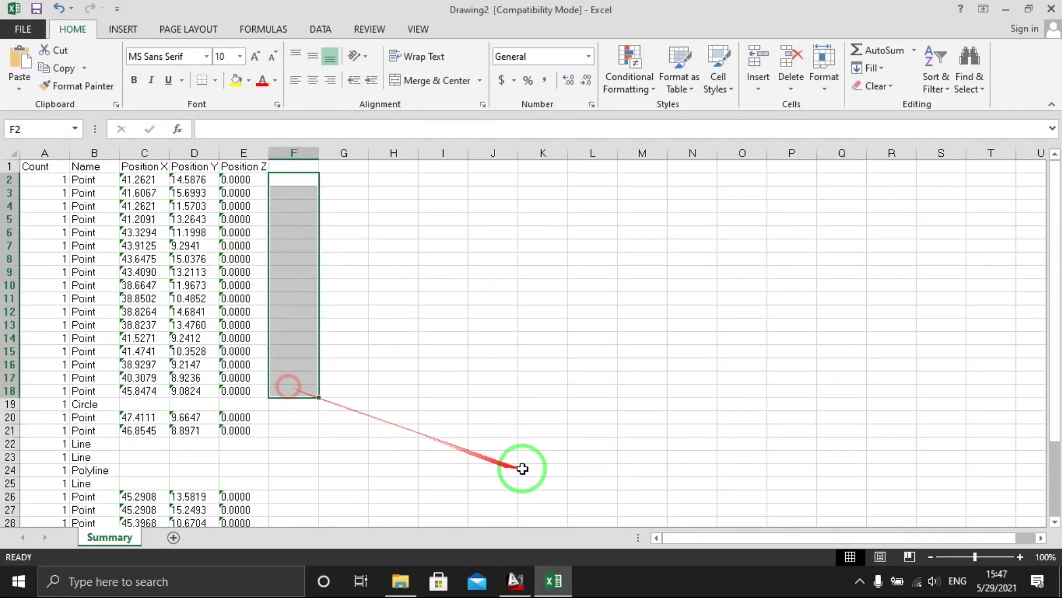
left_click(522, 469)
Return to AutoCAD and frame the points together with the data table.
left_click(516, 581)
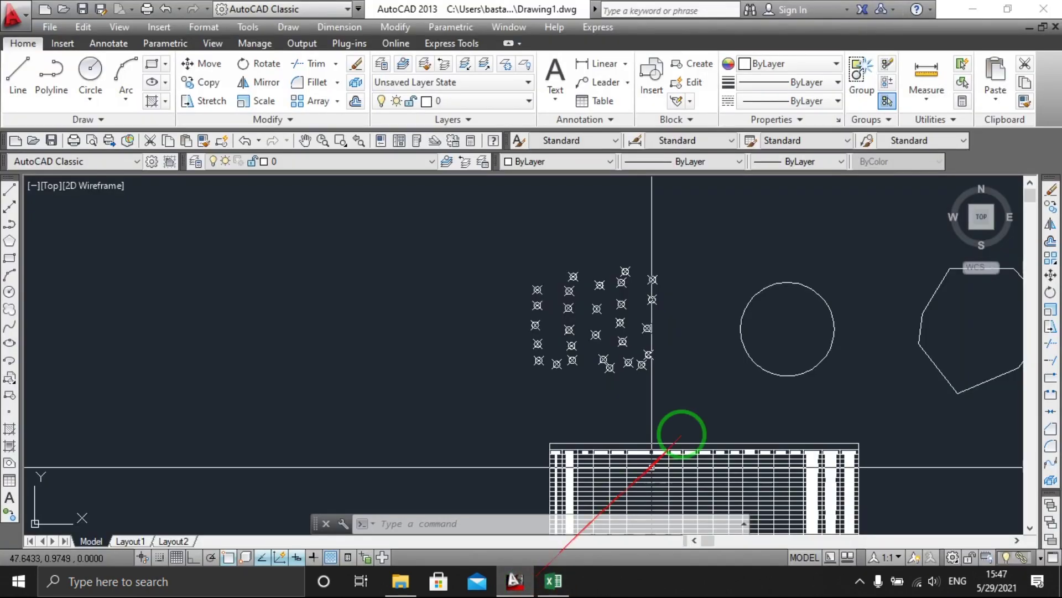
scroll(682, 420, "down", 2)
middle_click_drag(681, 408, 487, 327)
scroll(608, 371, "up", 2)
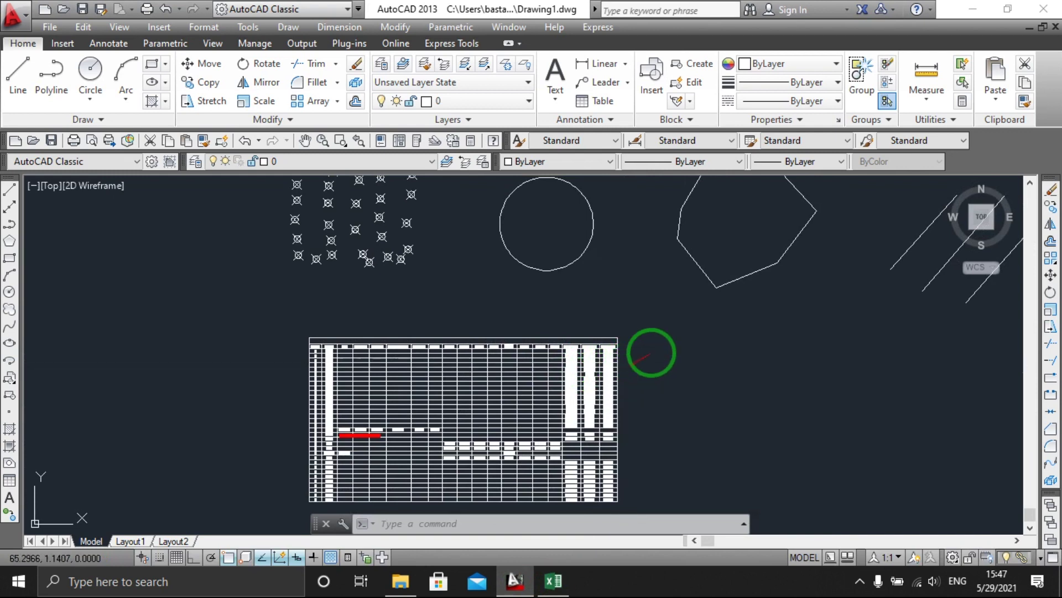
Minimize AutoCAD and Excel, then refresh the desktop.
left_click(983, 16)
left_click(1016, 18)
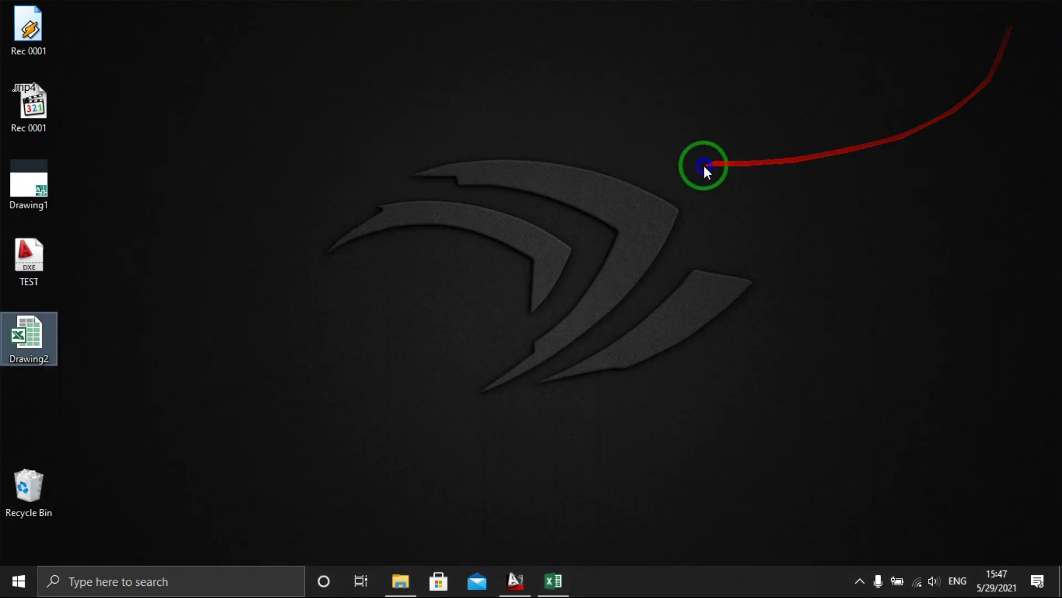
right_click(704, 165)
left_click(734, 212)
Refresh the desktop two more times.
right_click(614, 191)
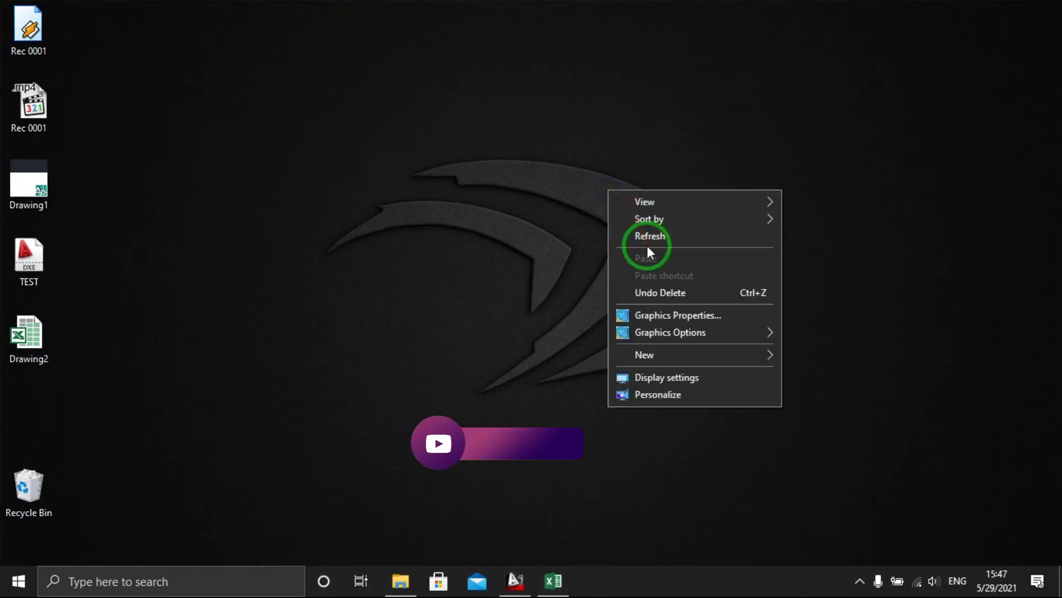
left_click(646, 240)
right_click(606, 214)
left_click(636, 260)
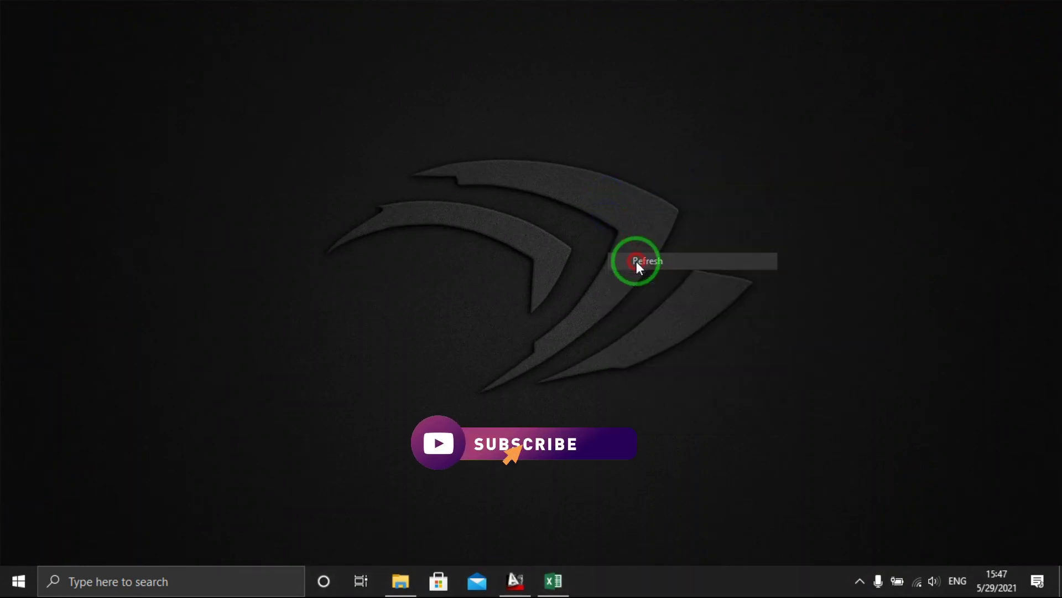